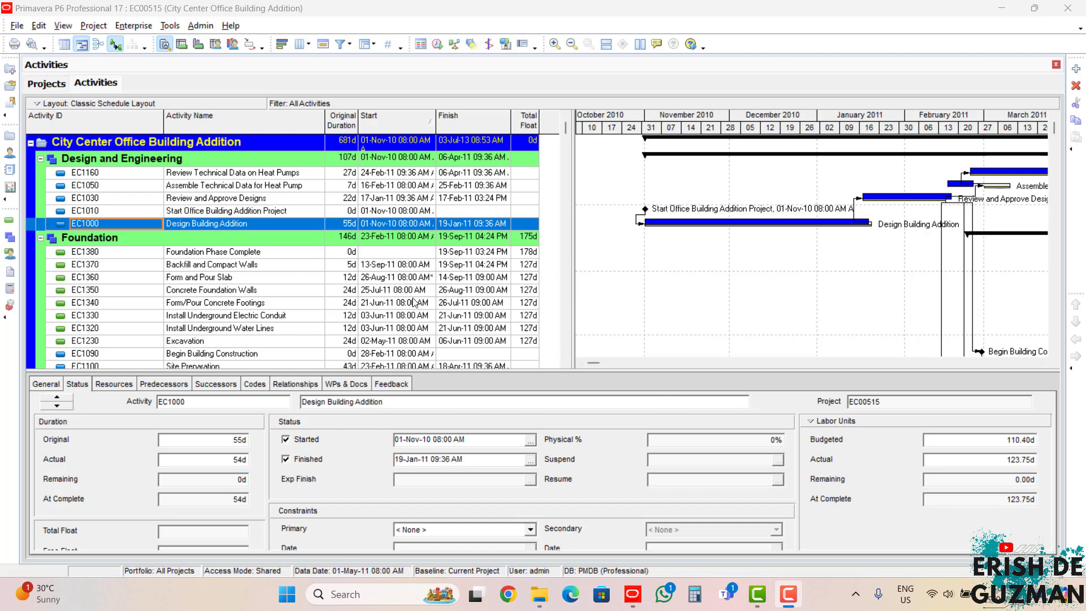
pyautogui.click(139, 28)
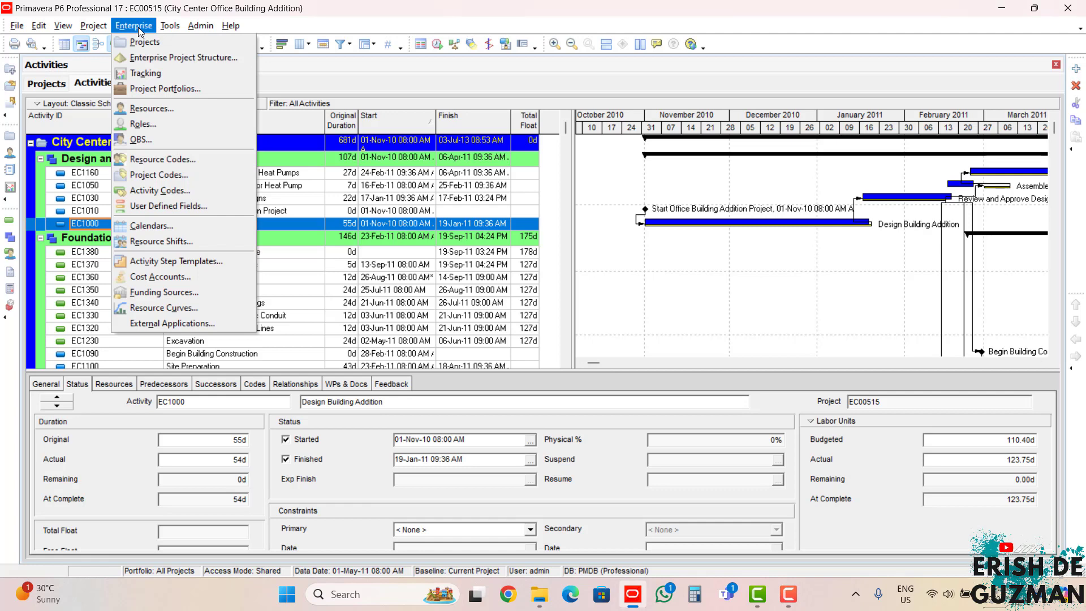
pyautogui.click(158, 139)
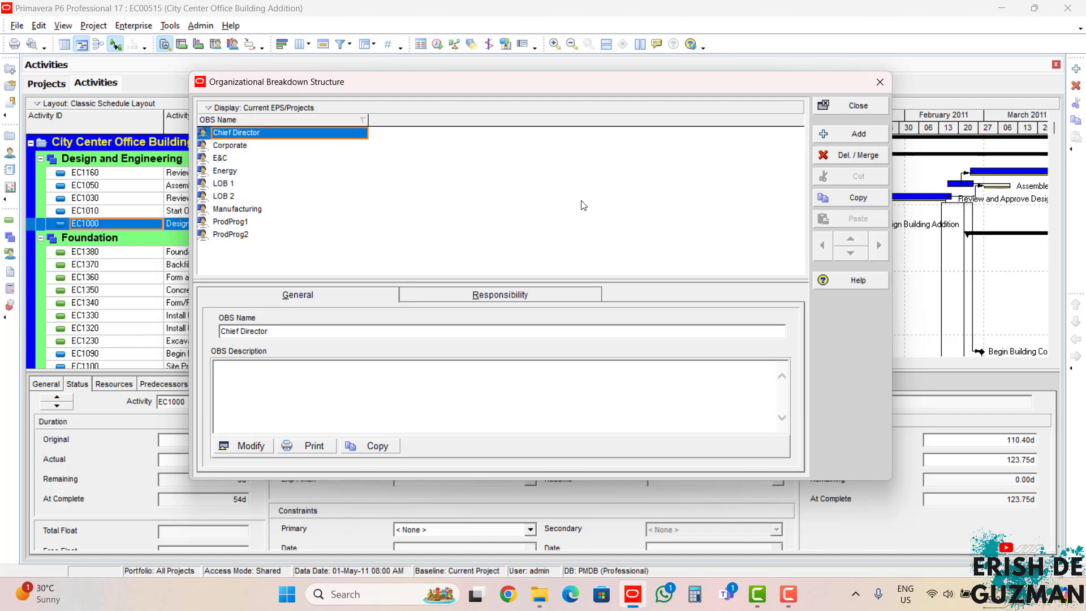
pyautogui.press('Escape')
pyautogui.click(729, 289)
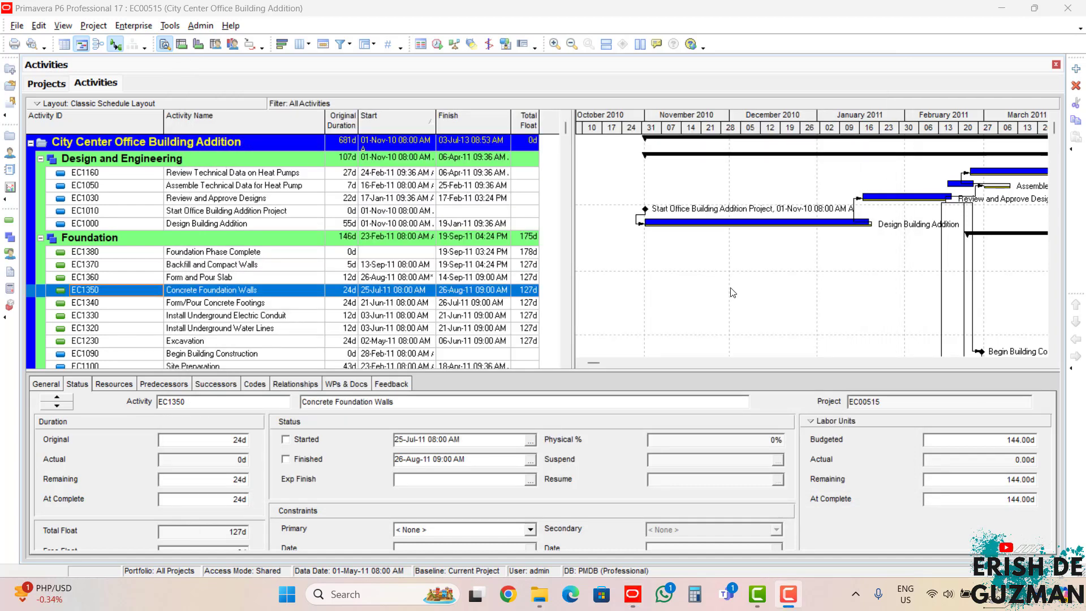
# Step: Open the organizational breakdown structure and filter it to show all OBS elements
pyautogui.click(143, 27)
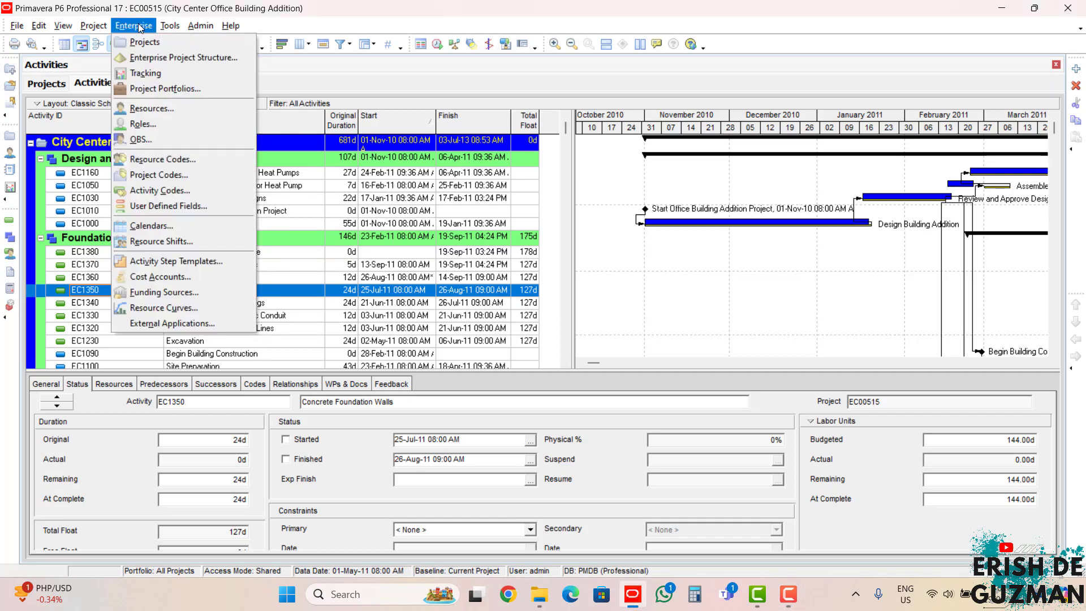
pyautogui.click(151, 145)
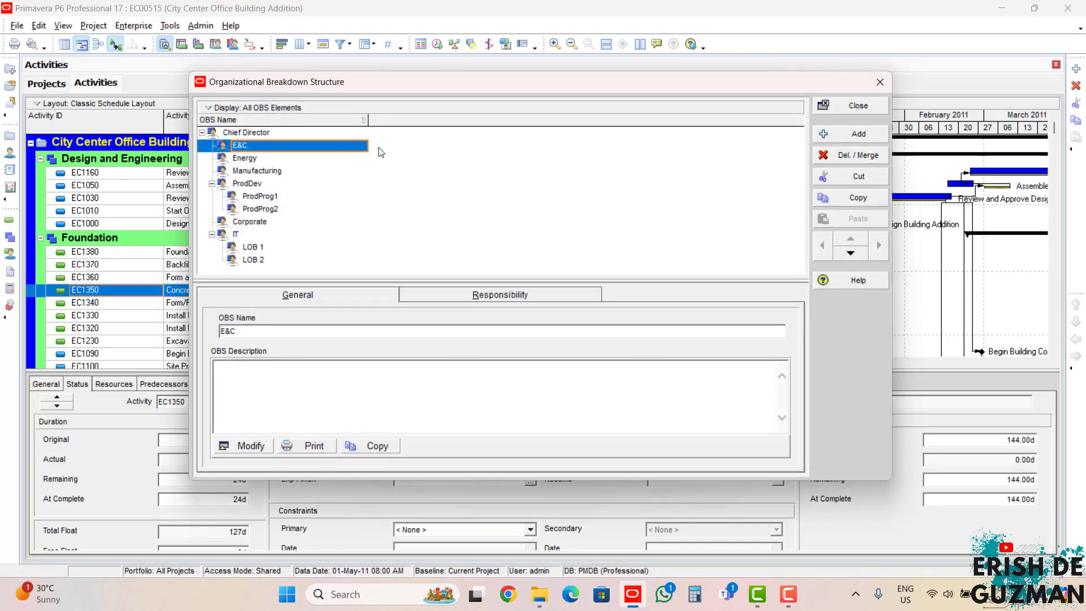
pyautogui.click(313, 262)
pyautogui.click(287, 110)
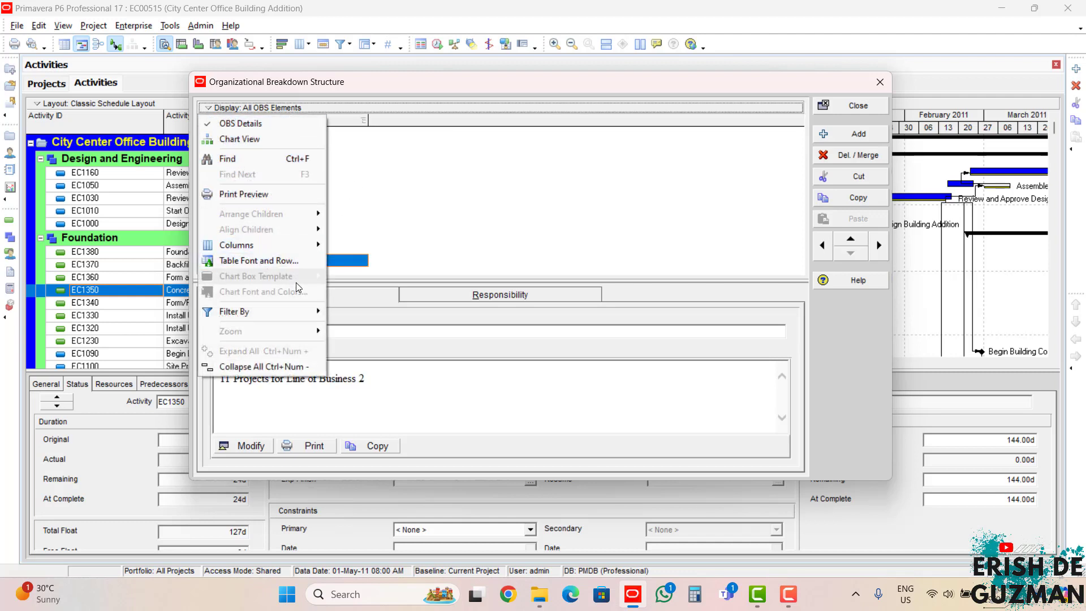
pyautogui.moveTo(277, 311)
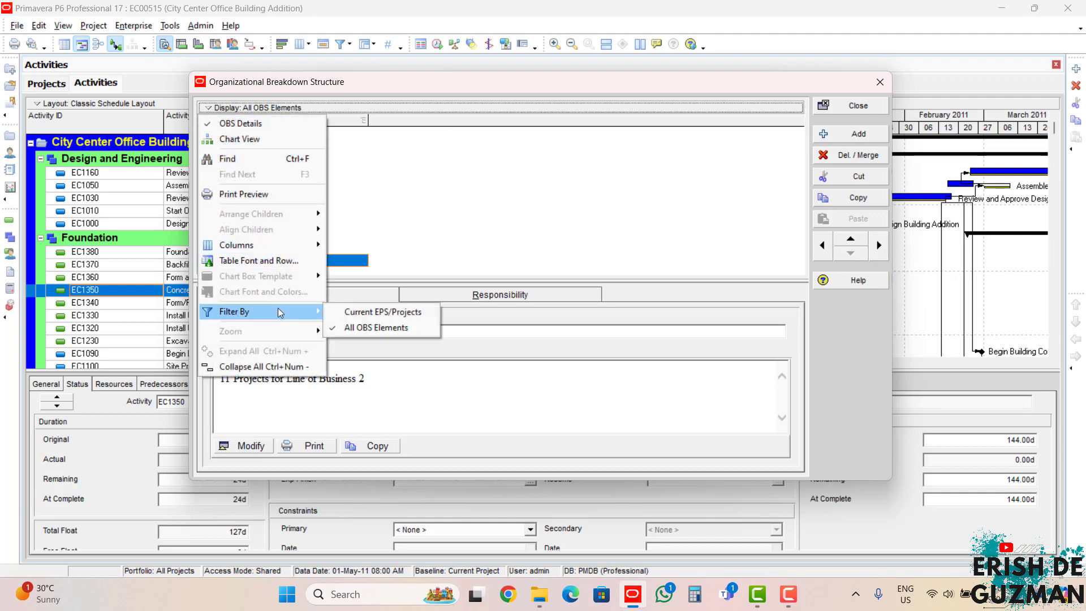
pyautogui.click(350, 327)
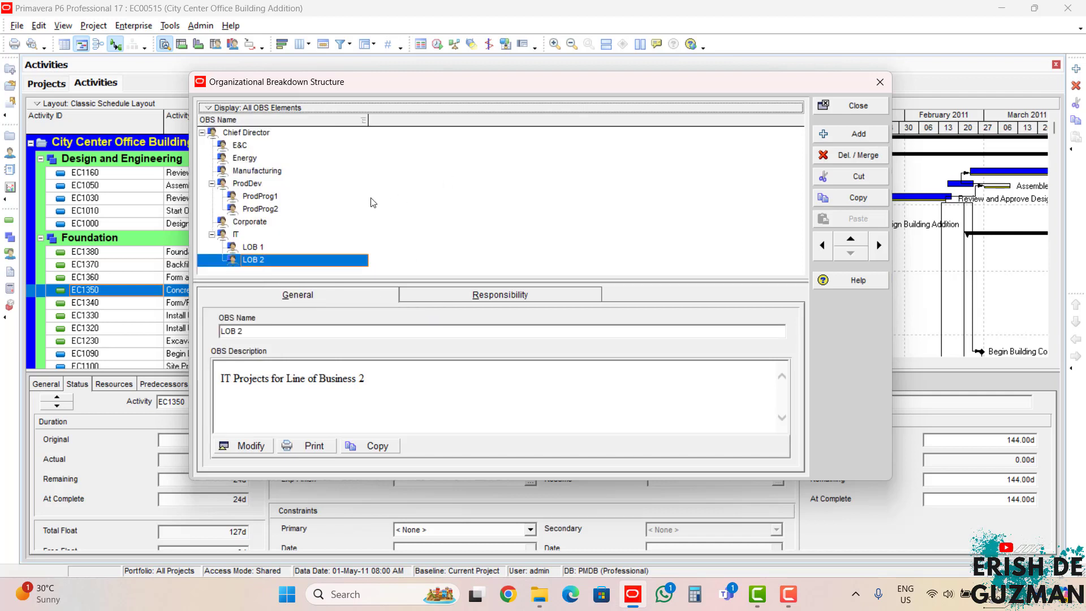
# Step: Add an OBS element after LOB 2 and promote it one level so it sits directly under Chief Director
pyautogui.click(871, 138)
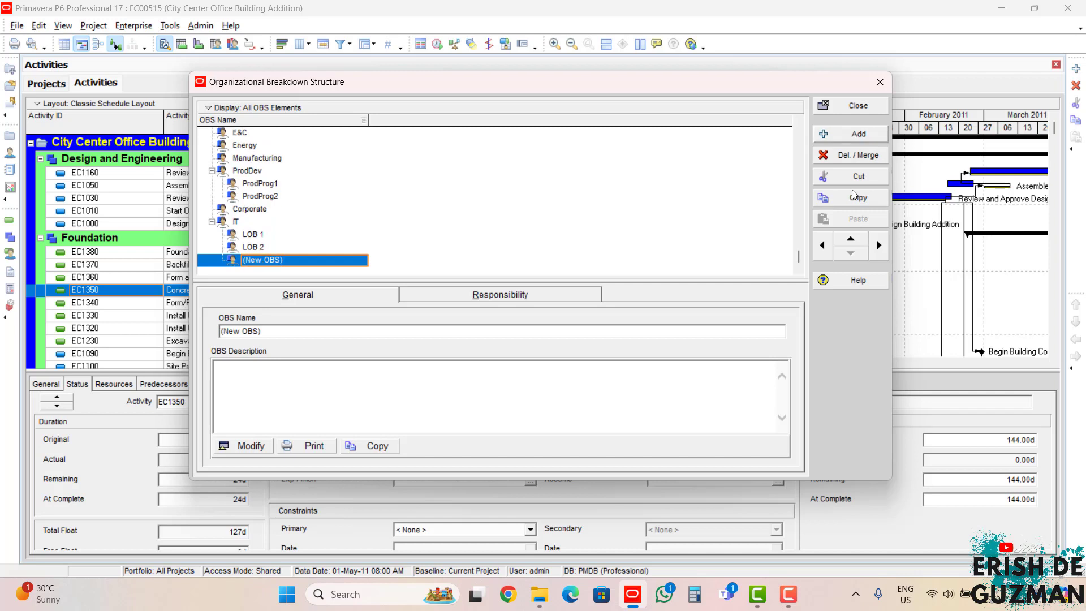
pyautogui.click(822, 245)
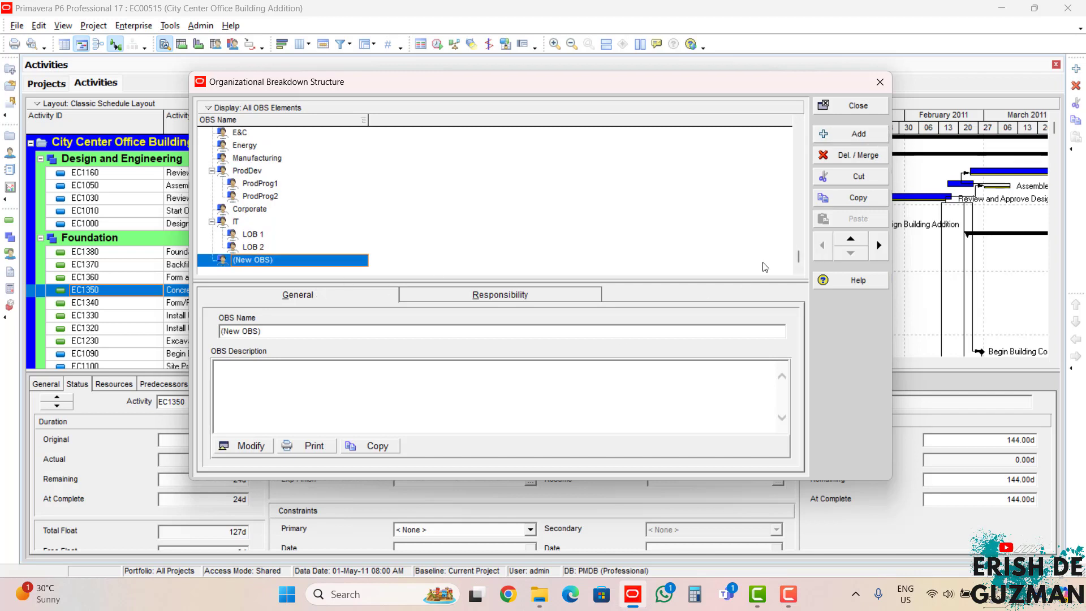
pyautogui.click(276, 185)
pyautogui.scroll(1, 275, 174)
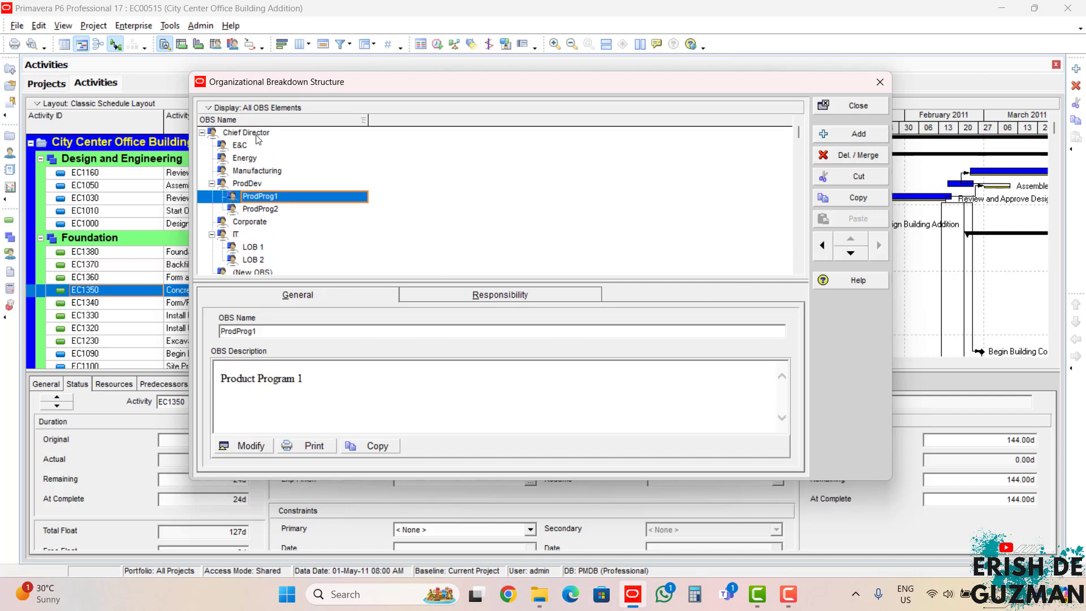
pyautogui.scroll(-1, 259, 144)
pyautogui.click(262, 261)
pyautogui.scroll(1, 271, 133)
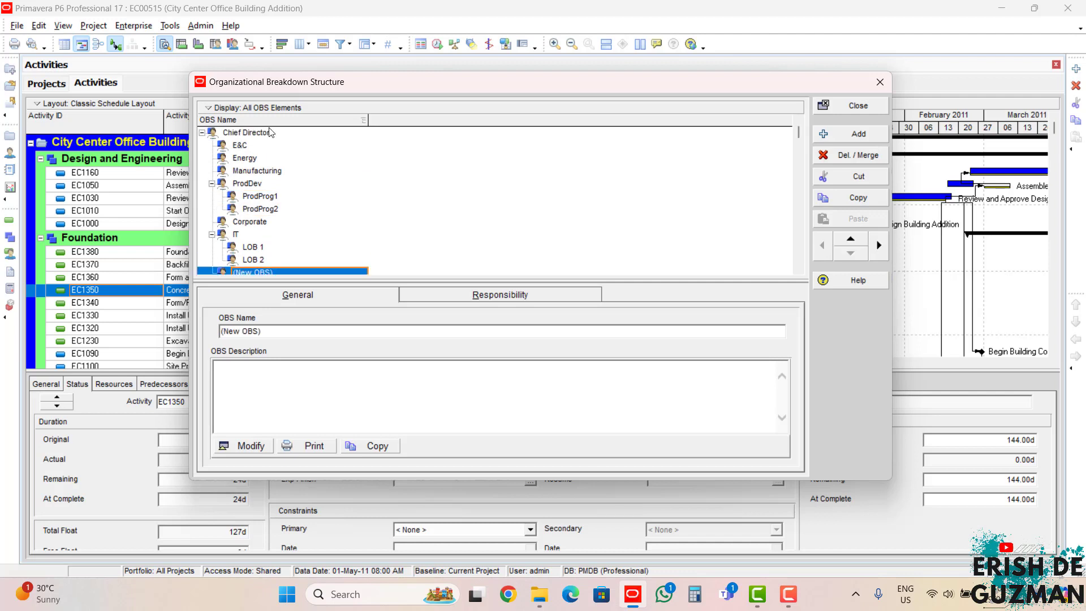
# Step: Rename the new OBS element at the end of the hierarchy as Head Director
pyautogui.scroll(-1, 276, 221)
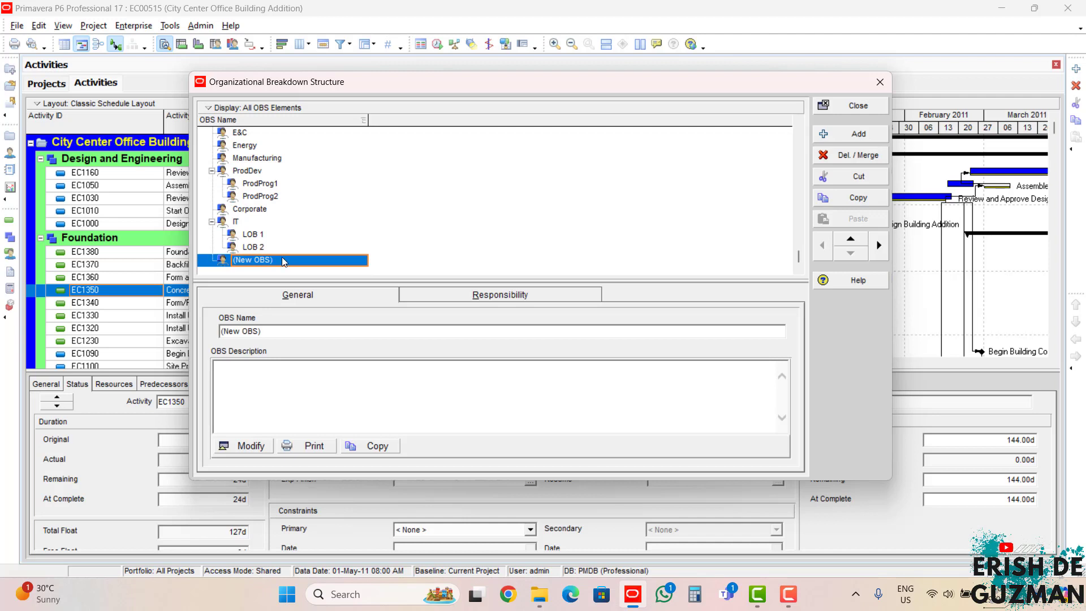
pyautogui.write('Head D')
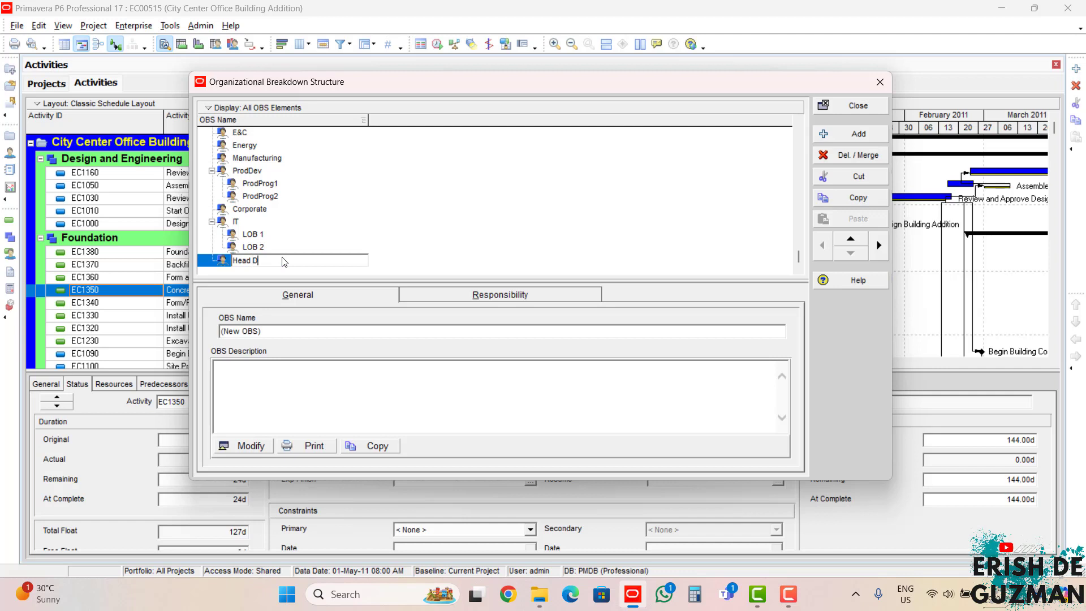
pyautogui.write('irector')
pyautogui.press('Return')
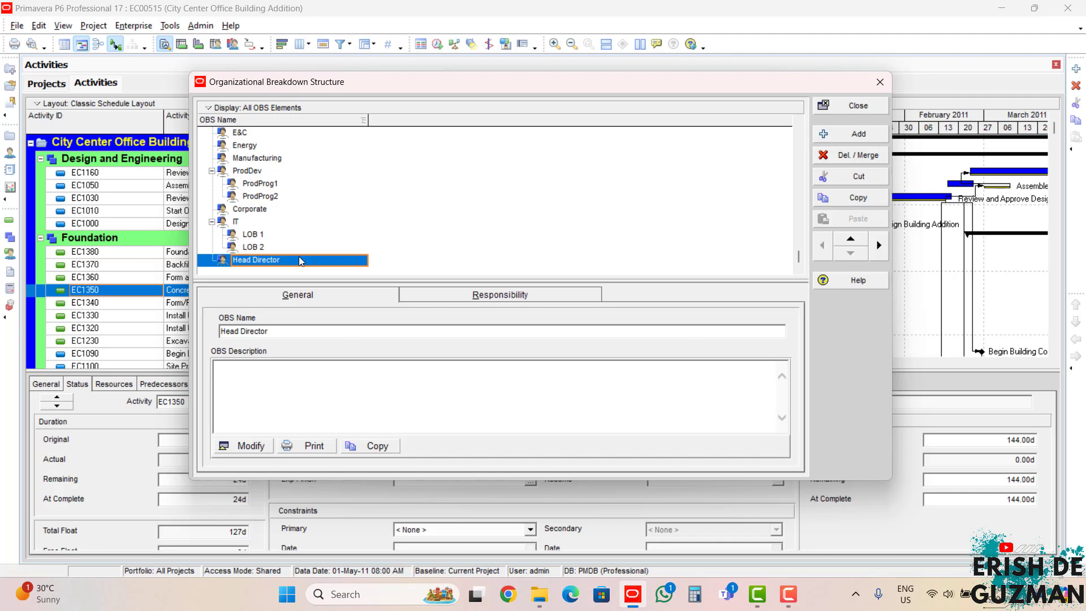
# Step: Add three new OBS elements after Head Director at the same level
pyautogui.scroll(1, 299, 256)
pyautogui.click(237, 134)
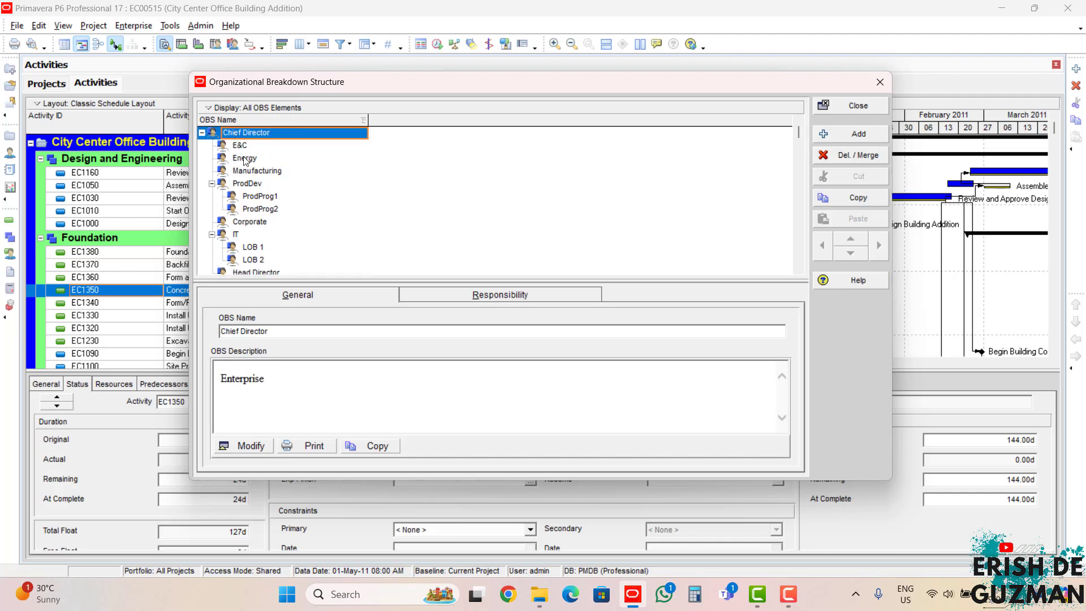
pyautogui.scroll(-1, 220, 259)
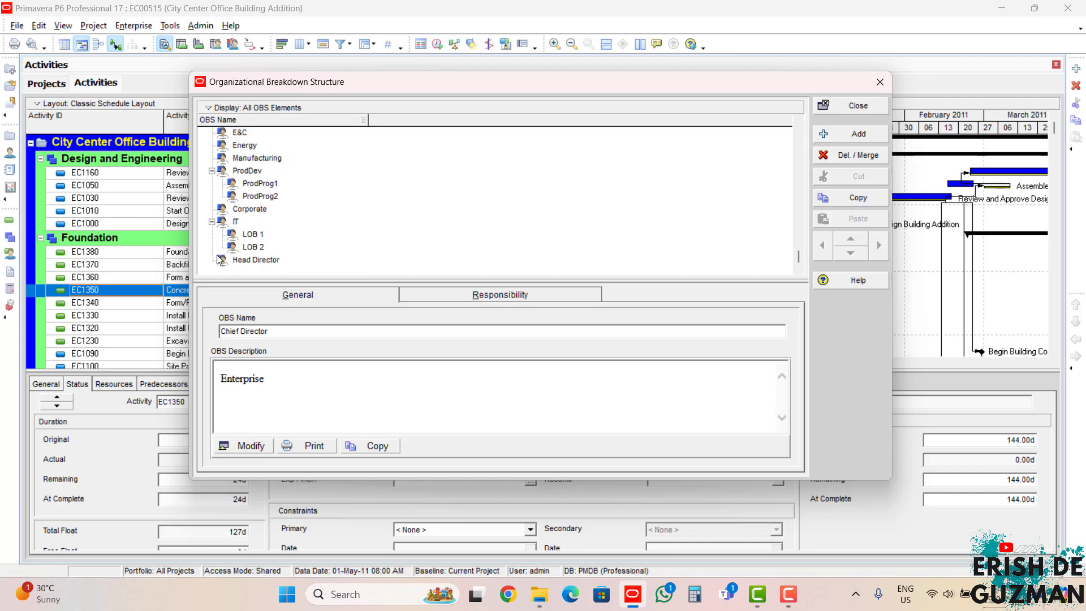
pyautogui.click(234, 261)
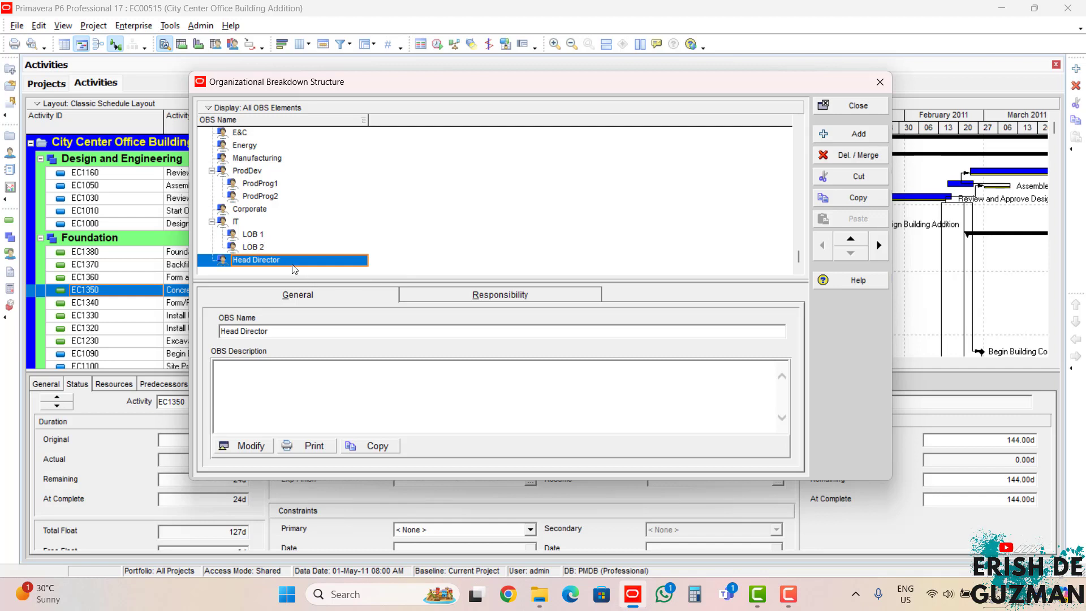
pyautogui.click(844, 140)
pyautogui.click(844, 140)
pyautogui.click(843, 137)
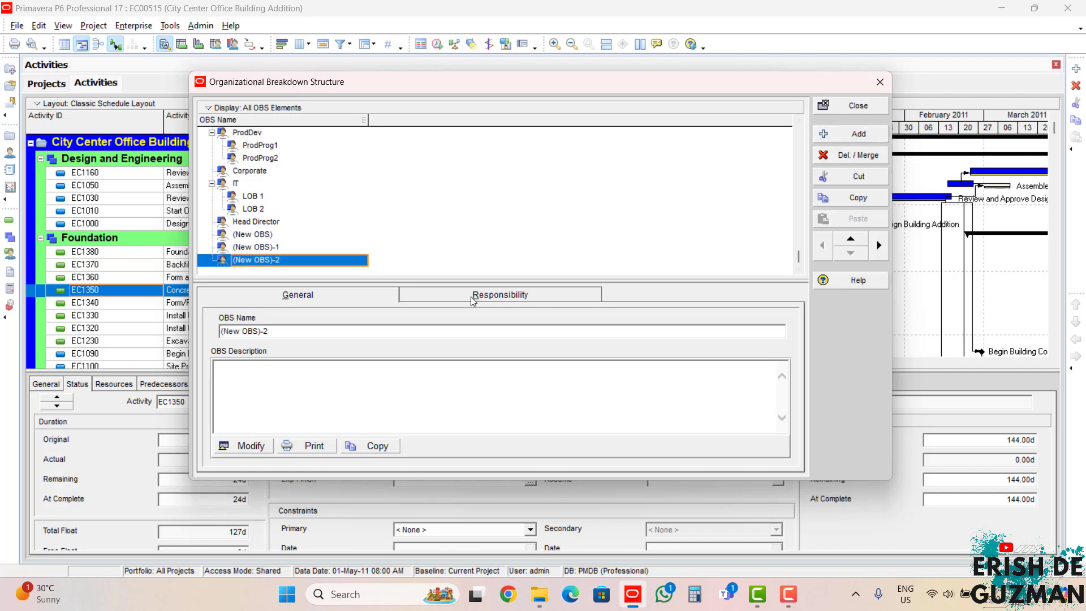
# Step: Demote the three new OBS elements one level so they become children of Head Director
pyautogui.click(307, 235)
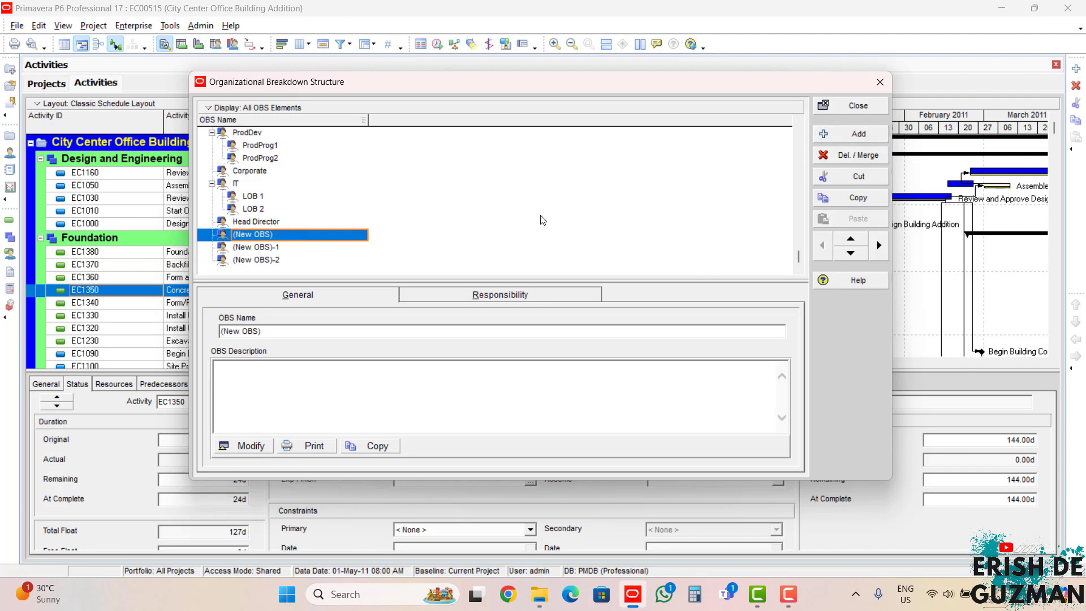
pyautogui.click(878, 245)
pyautogui.click(297, 248)
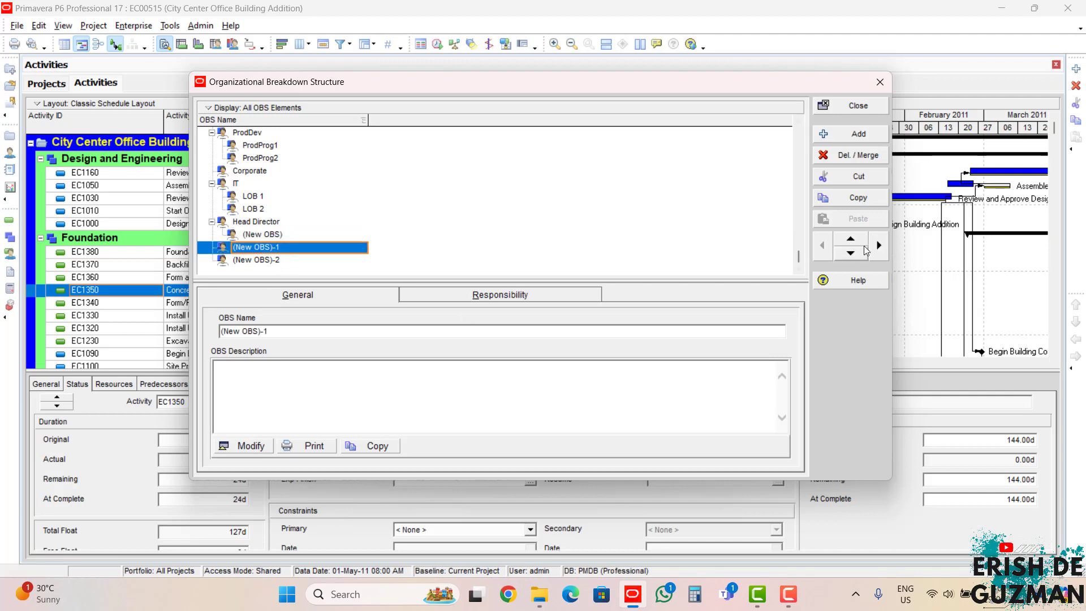
pyautogui.click(878, 244)
pyautogui.click(312, 259)
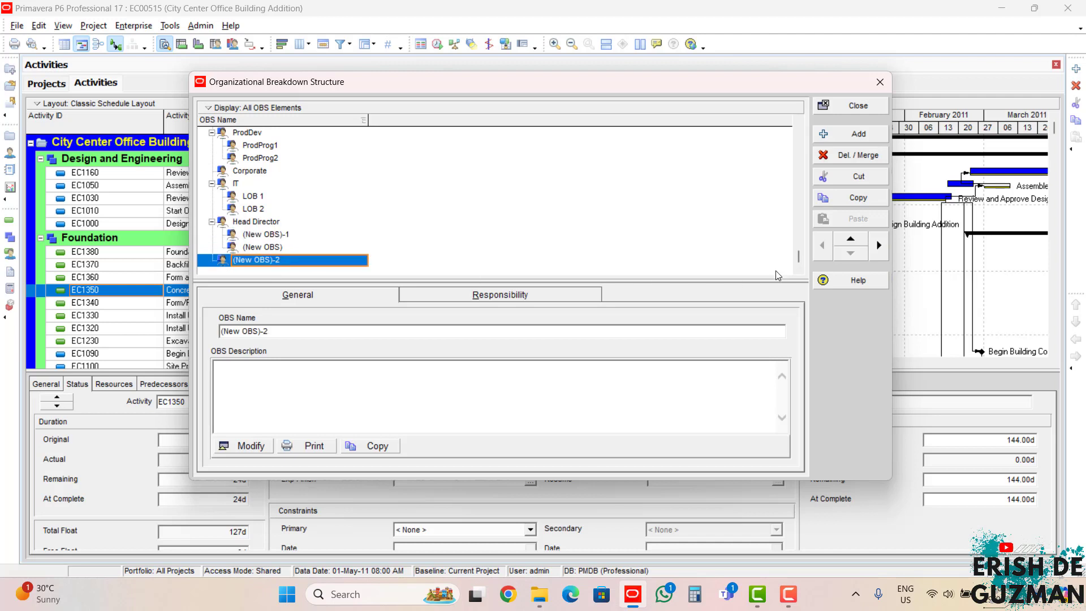
pyautogui.click(879, 245)
# Step: Rename the first OBS element under Head Director as Director of Estimation and Costing
pyautogui.click(302, 236)
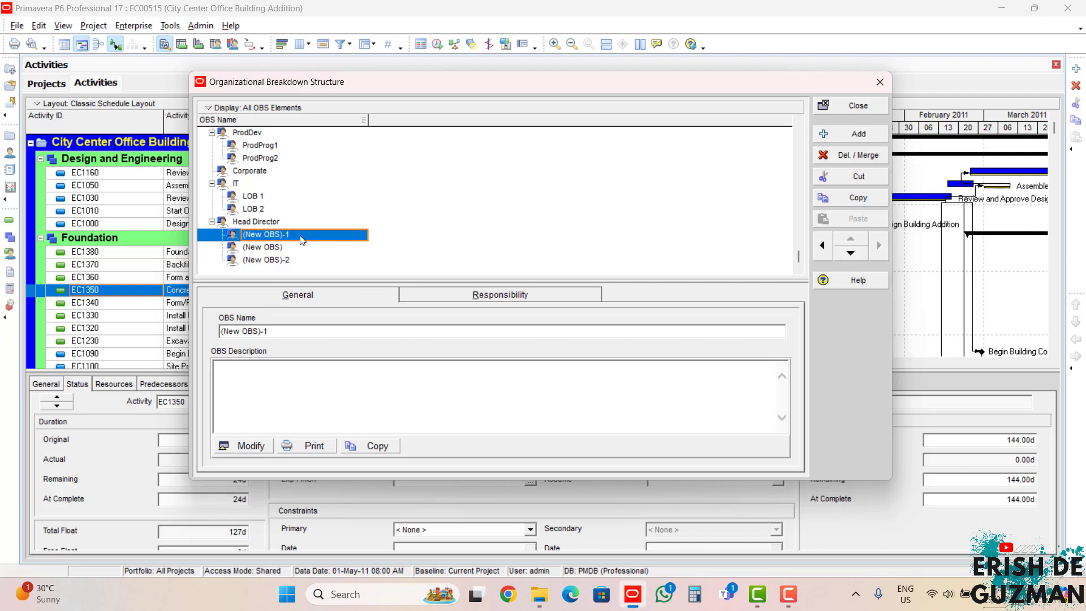
pyautogui.click(303, 236)
pyautogui.write('Di')
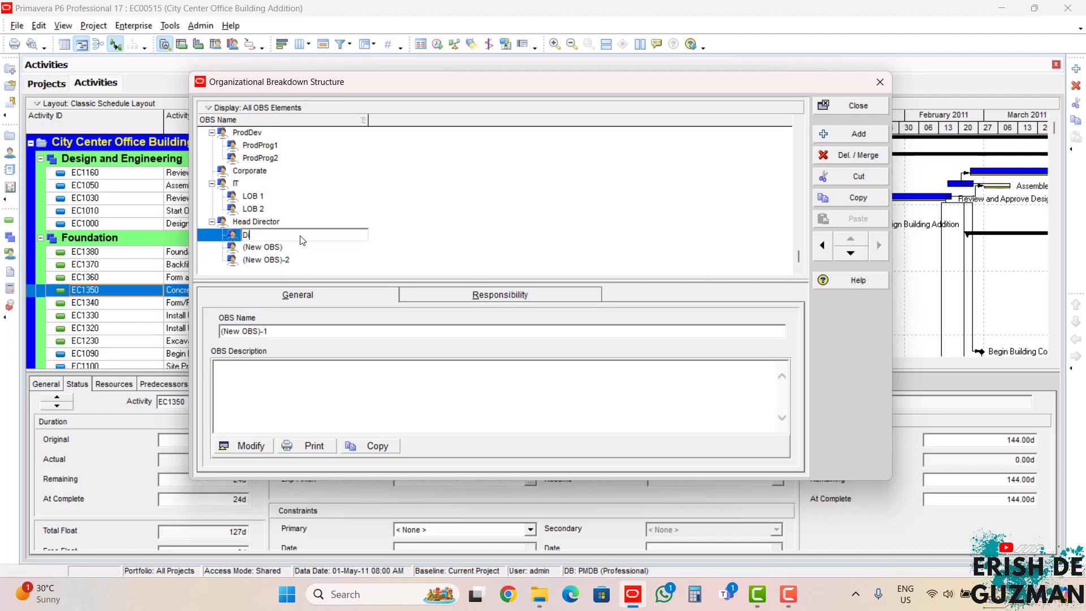
pyautogui.write('rector of')
pyautogui.write('estimatio')
pyautogui.press('BackSpace')
pyautogui.press('BackSpace')
pyautogui.press('BackSpace')
pyautogui.press('BackSpace')
pyautogui.press('BackSpace')
pyautogui.press('BackSpace')
pyautogui.press('BackSpace')
pyautogui.press('BackSpace')
pyautogui.press('BackSpace')
pyautogui.write('Estimation and Costing')
# Step: Rename the second OBS element under Head Director as Director of Design
pyautogui.click(307, 248)
pyautogui.click(306, 248)
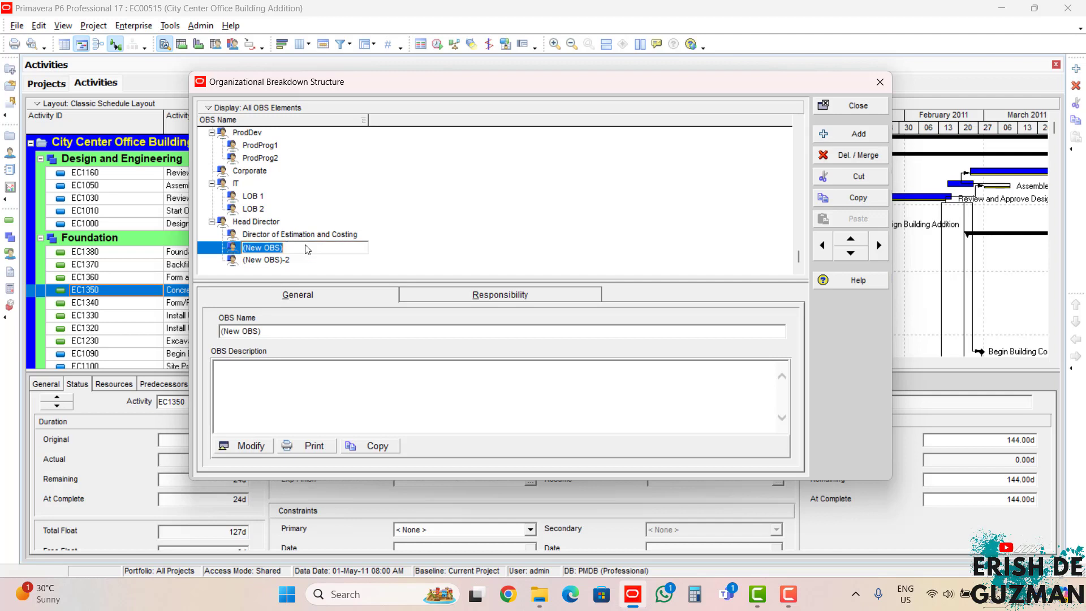
pyautogui.write('Director of Design')
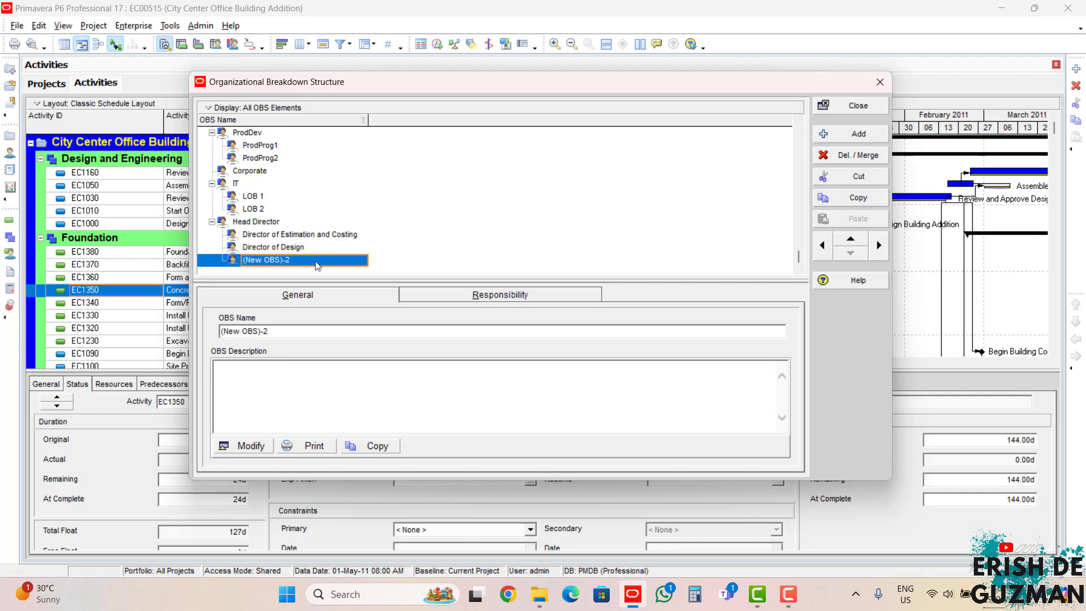
# Step: Rename the third OBS element under Head Director as Director of Planning
pyautogui.click(318, 266)
pyautogui.write('Dire')
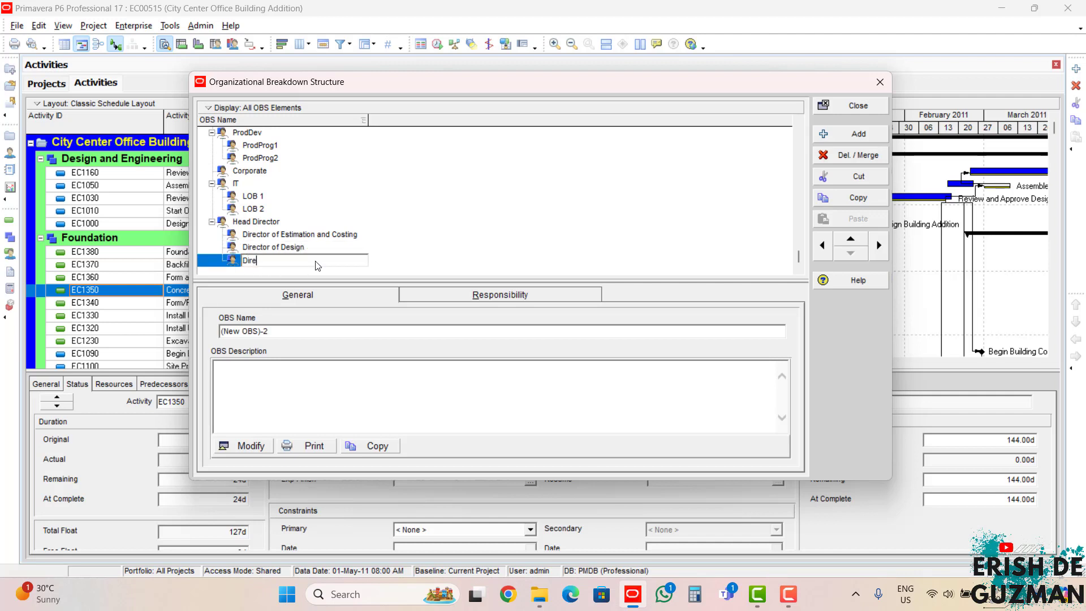
pyautogui.write('ctor of Planning')
pyautogui.click(401, 261)
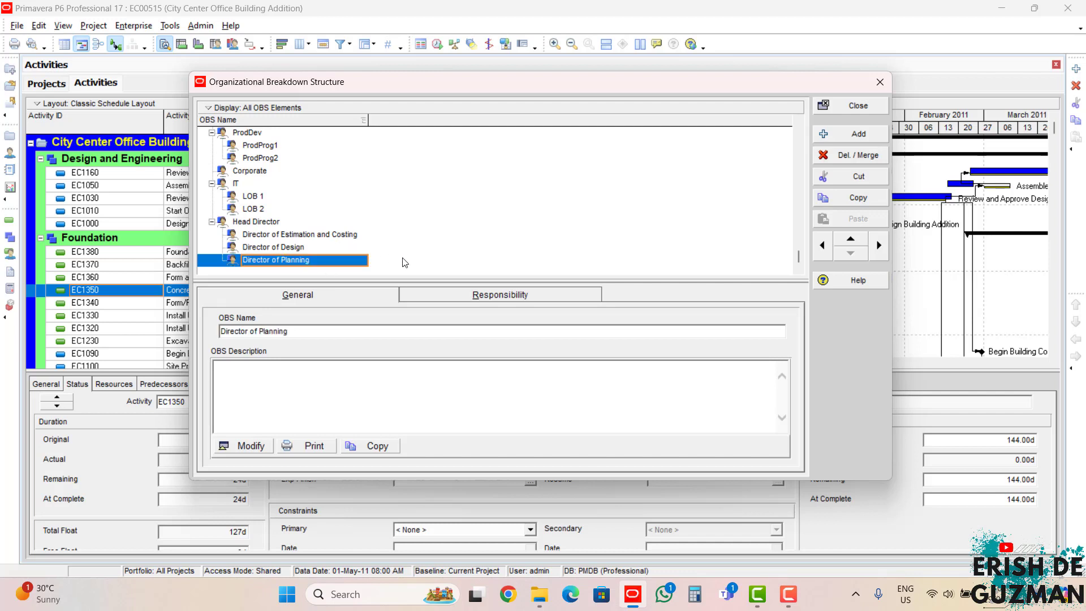
pyautogui.click(309, 235)
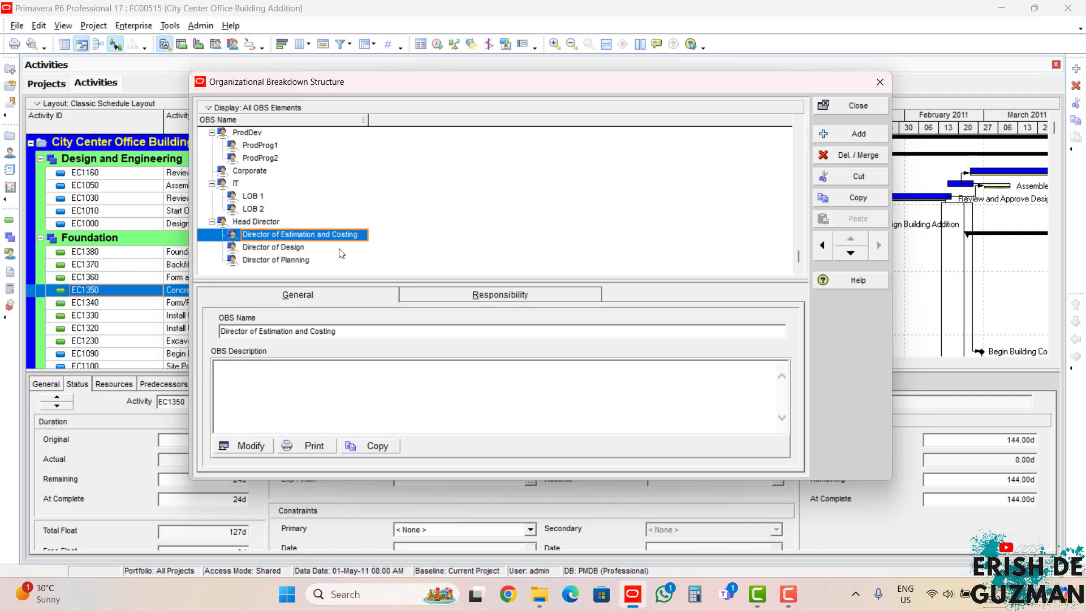
pyautogui.click(339, 249)
pyautogui.click(340, 260)
pyautogui.click(347, 236)
pyautogui.click(342, 248)
pyautogui.click(333, 261)
# Step: Add two OBS elements after Director of Estimation and Costing and demote both so they become its children
pyautogui.click(339, 237)
pyautogui.click(859, 134)
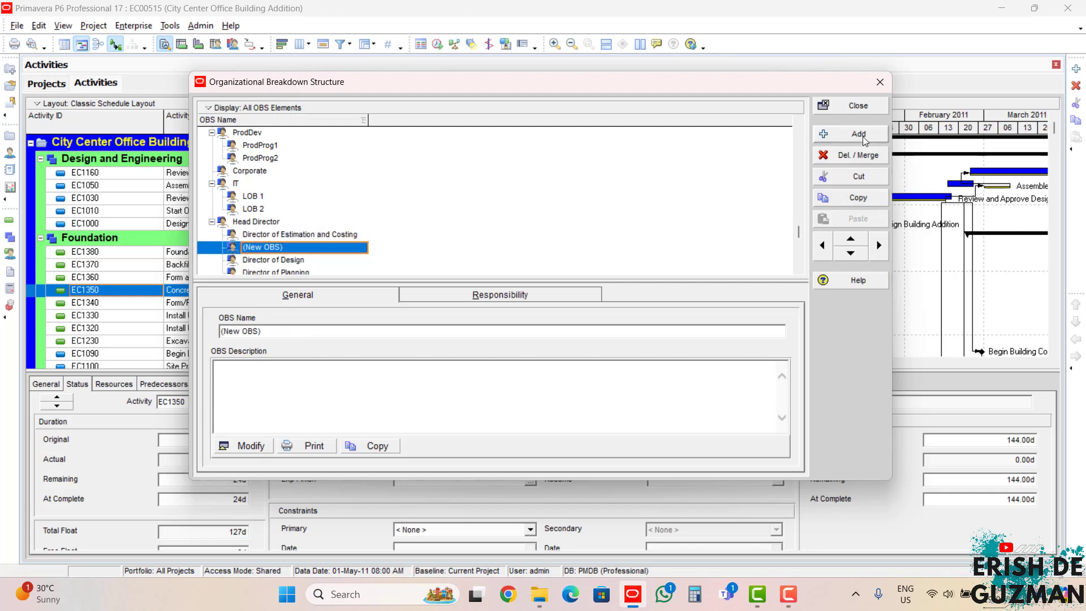
pyautogui.click(859, 134)
pyautogui.click(328, 249)
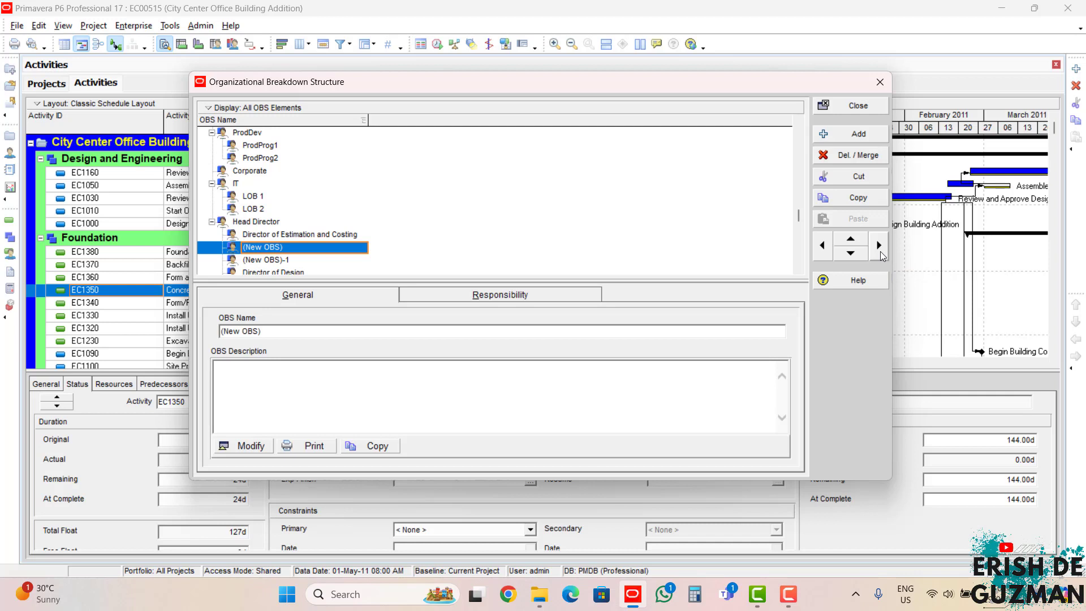
pyautogui.click(880, 252)
pyautogui.click(323, 260)
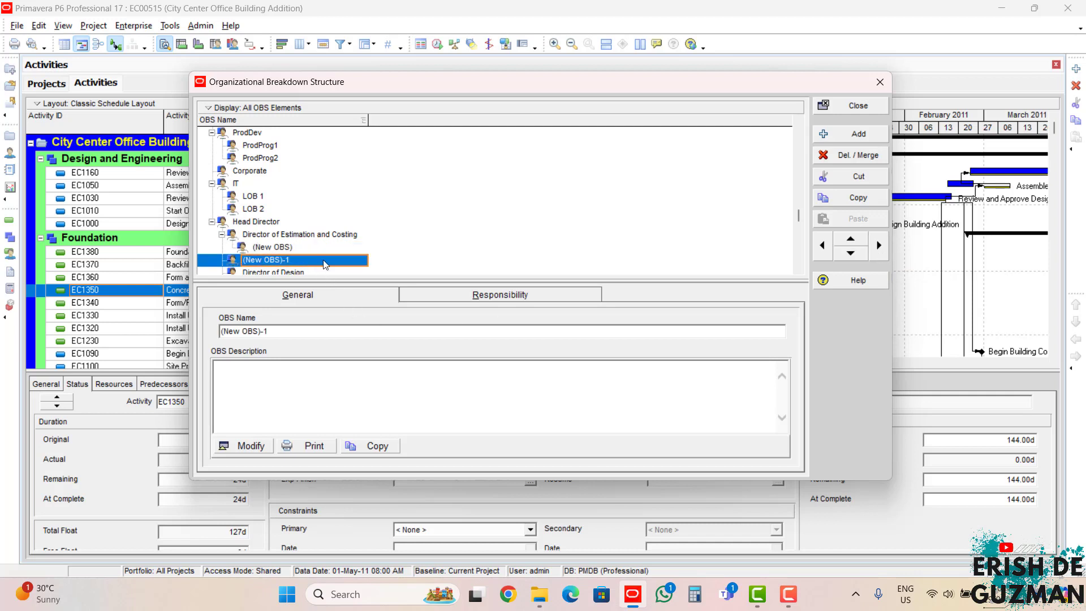
pyautogui.click(878, 245)
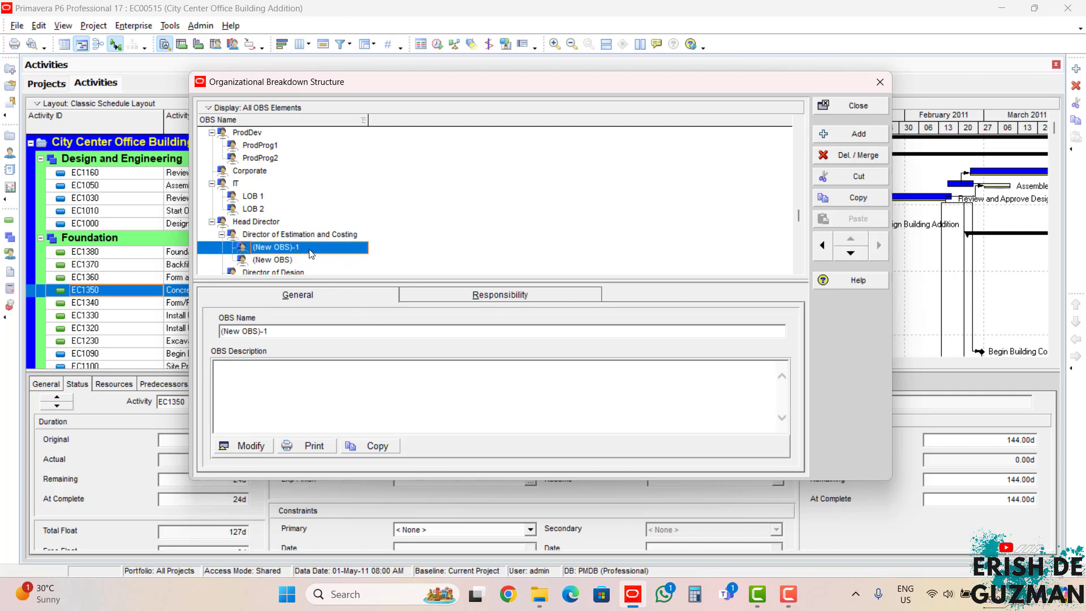
# Step: Rename the first OBS element under Director of Estimation and Costing as Manager of Costing
pyautogui.click(311, 249)
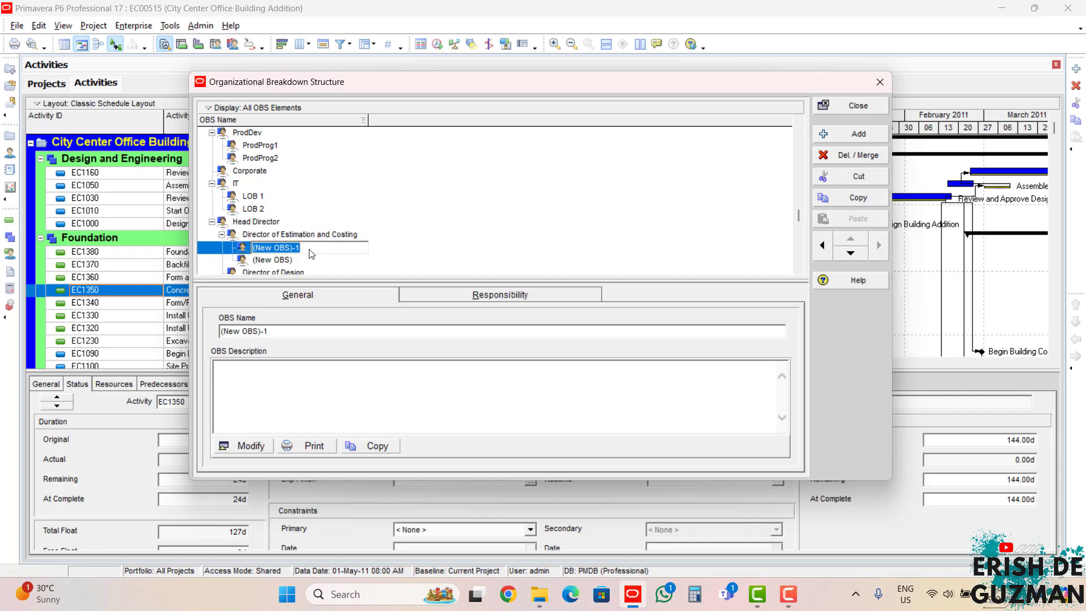
pyautogui.write('Manager of Costing')
pyautogui.click(327, 265)
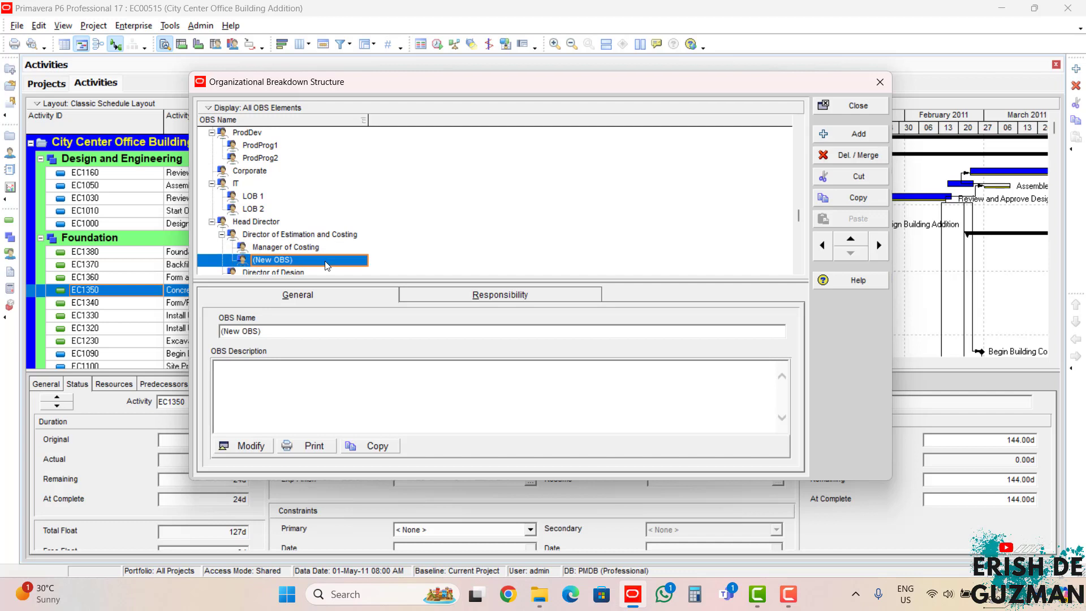
# Step: Rename the second OBS element under Director of Estimation and Costing as Manager of Budget
pyautogui.click(328, 265)
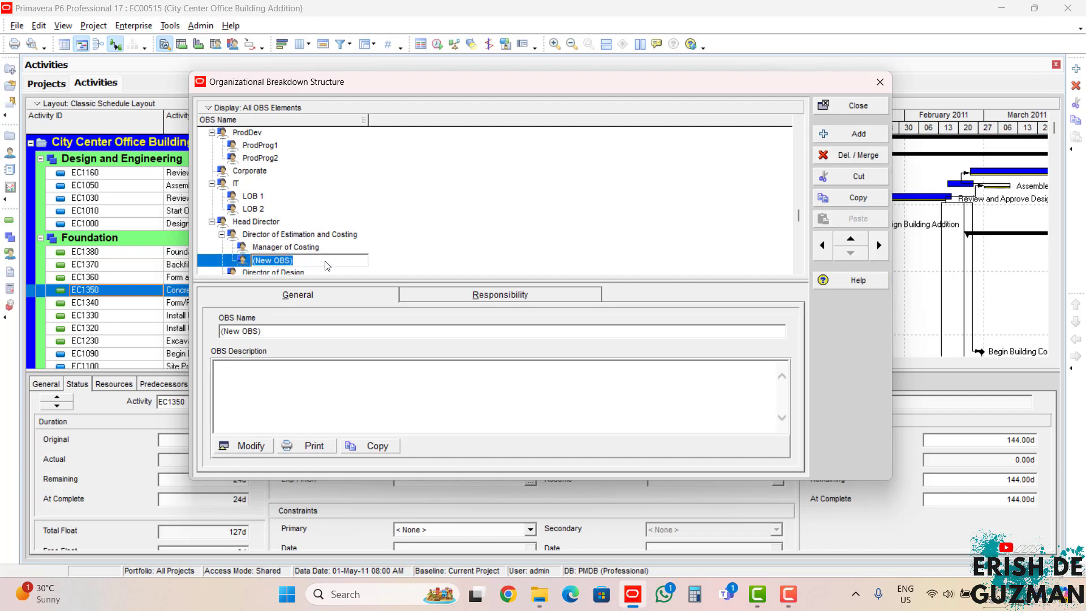
pyautogui.write('Manager of')
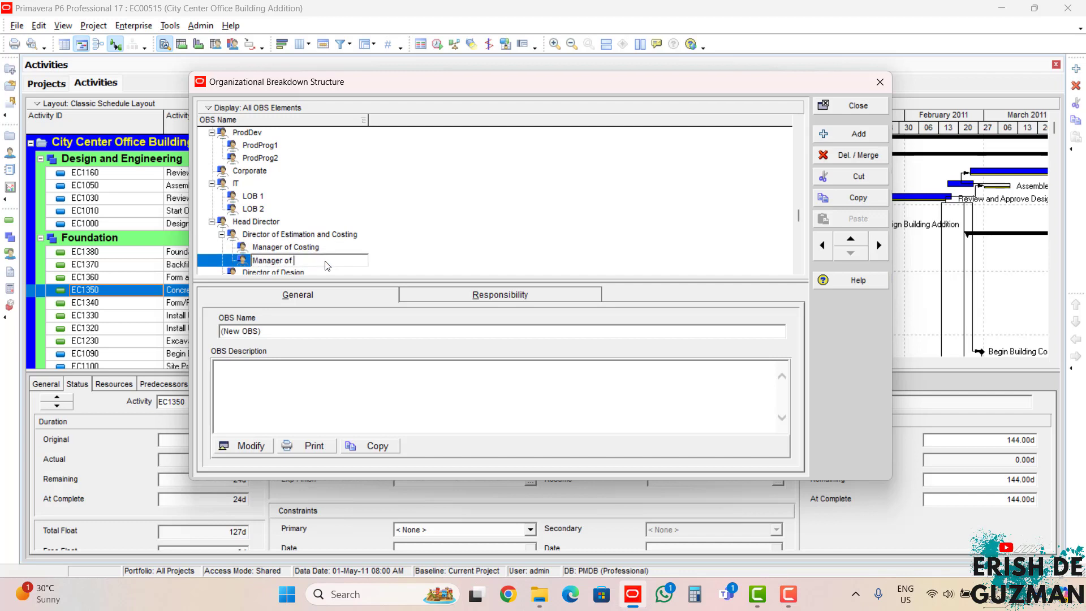
pyautogui.write(' Budget')
pyautogui.click(352, 251)
# Step: Add two OBS elements after Director of Design and demote both so they become its children
pyautogui.scroll(-1, 354, 256)
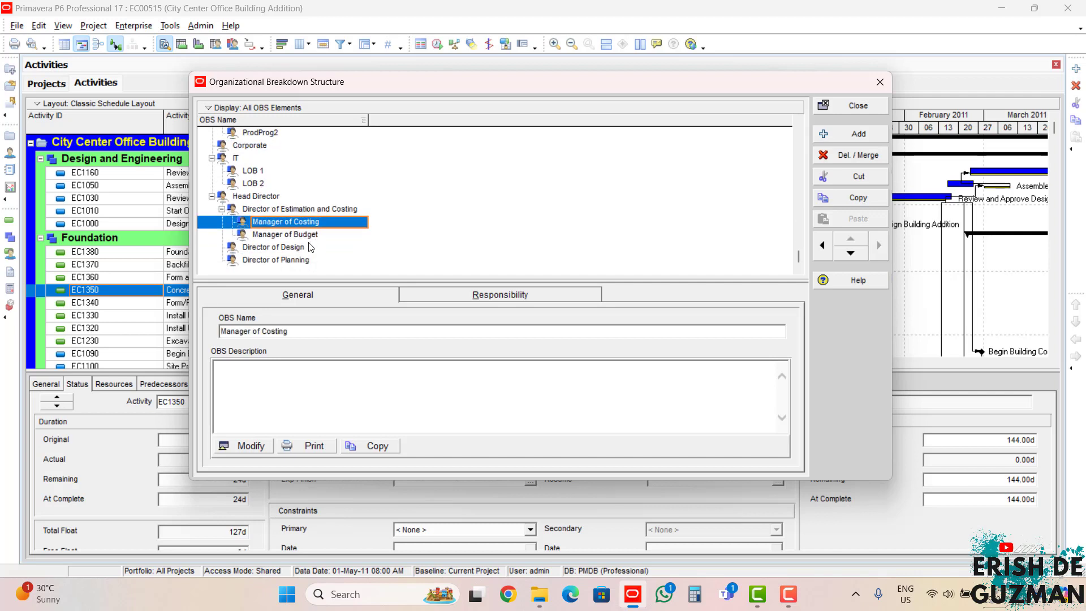
pyautogui.click(312, 248)
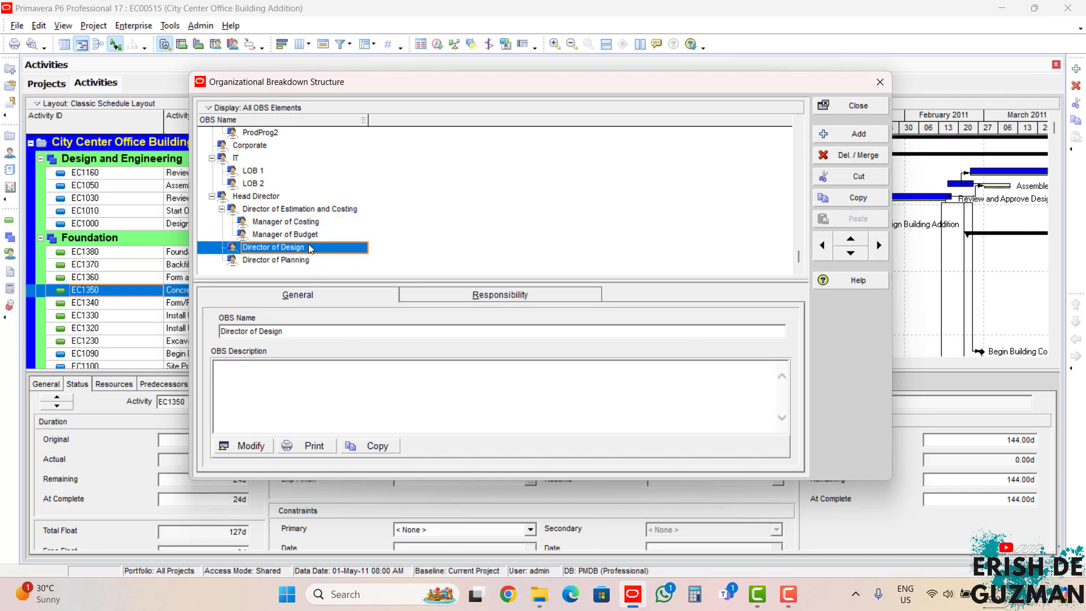
pyautogui.click(867, 134)
pyautogui.click(867, 130)
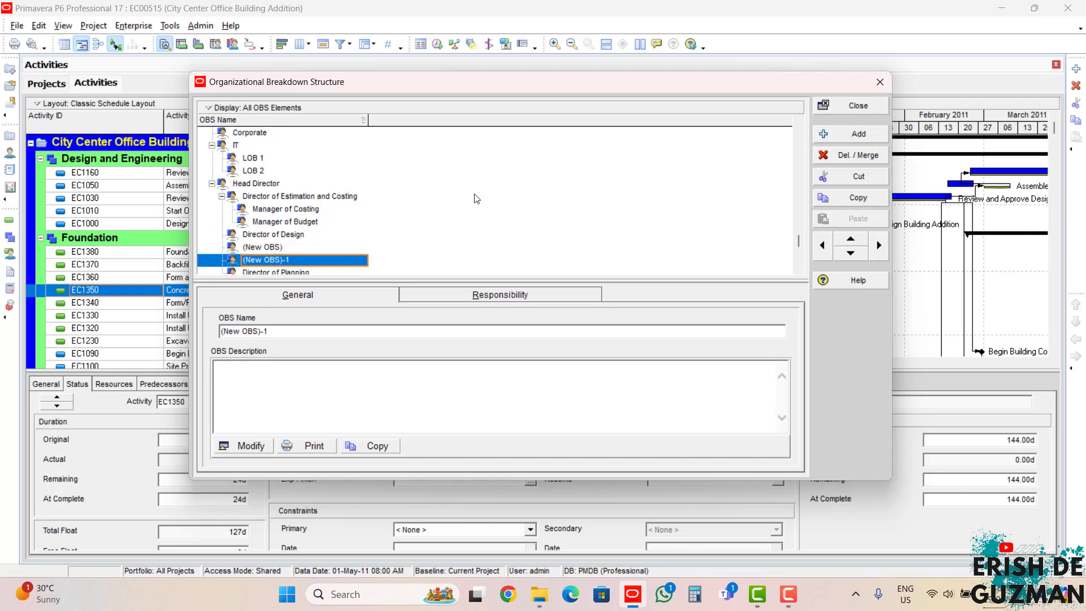
pyautogui.click(312, 234)
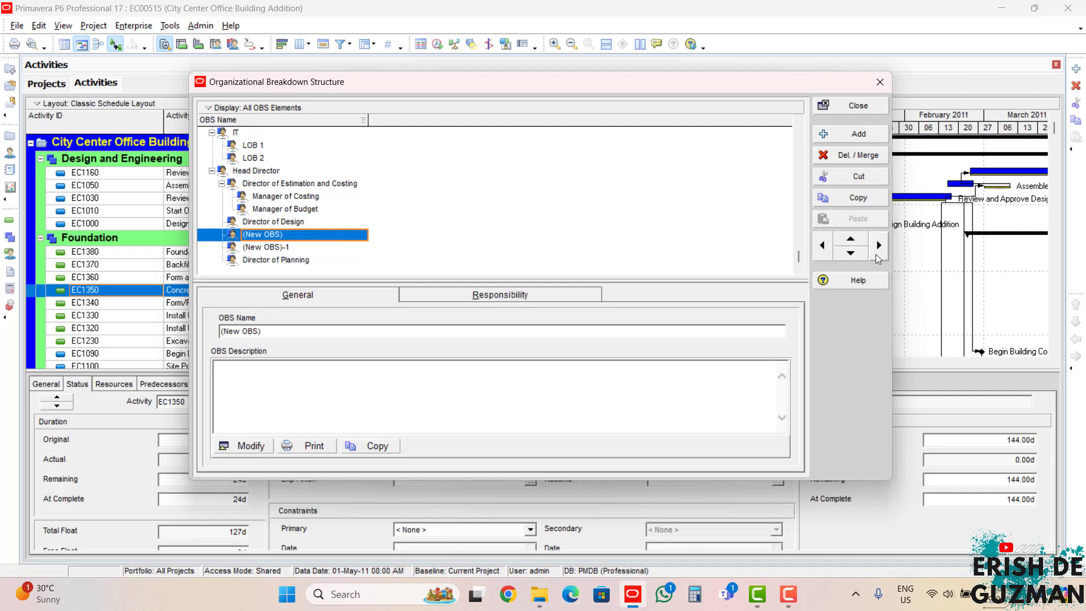
pyautogui.click(879, 252)
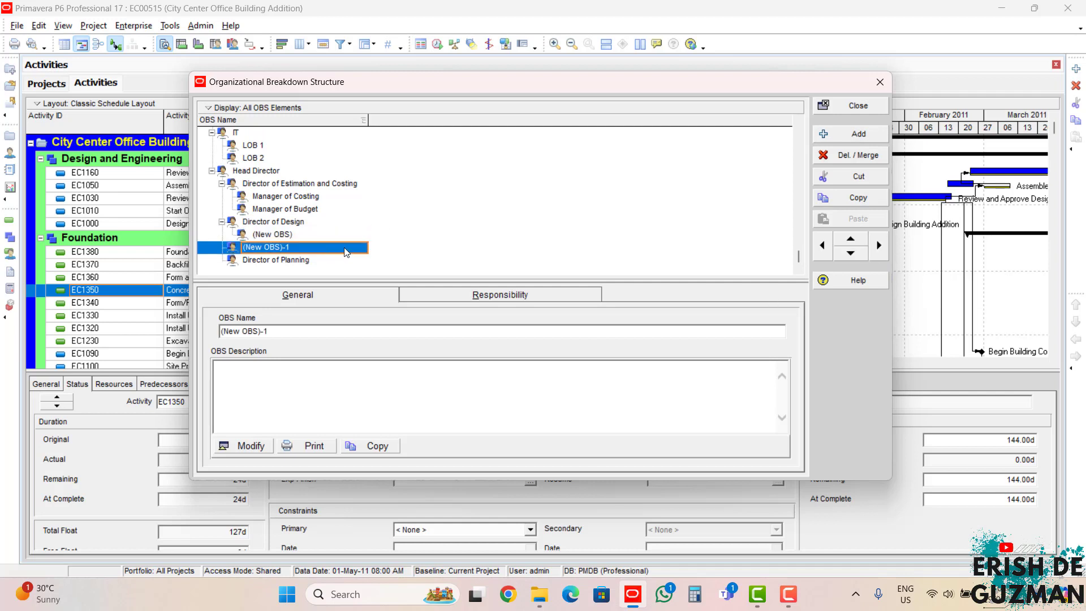
pyautogui.click(879, 255)
# Step: Rename the first OBS element under Director of Design as Manager of Design Qualification
pyautogui.click(311, 236)
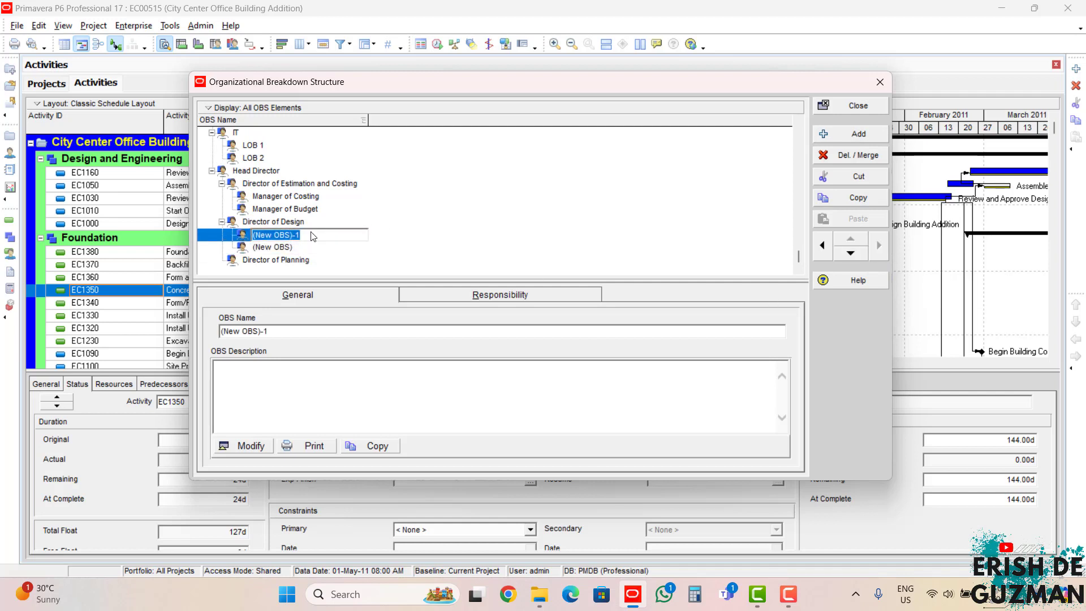
pyautogui.write('Mana')
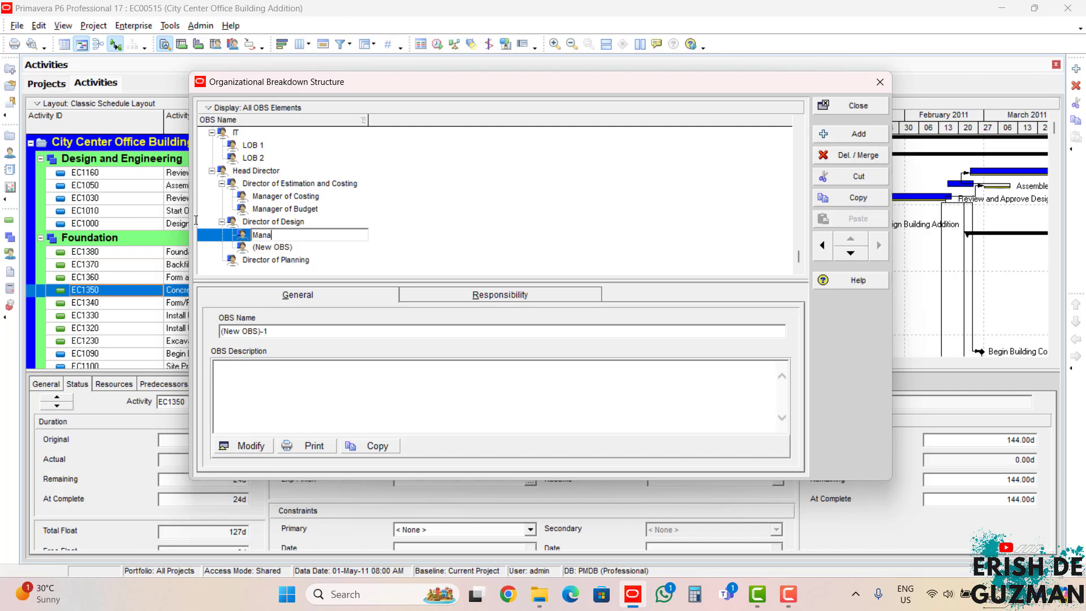
pyautogui.write('ger of Design Qualifications')
# Step: Rename the second OBS element under Director of Design as Manager of Design Evaluation
pyautogui.click(308, 249)
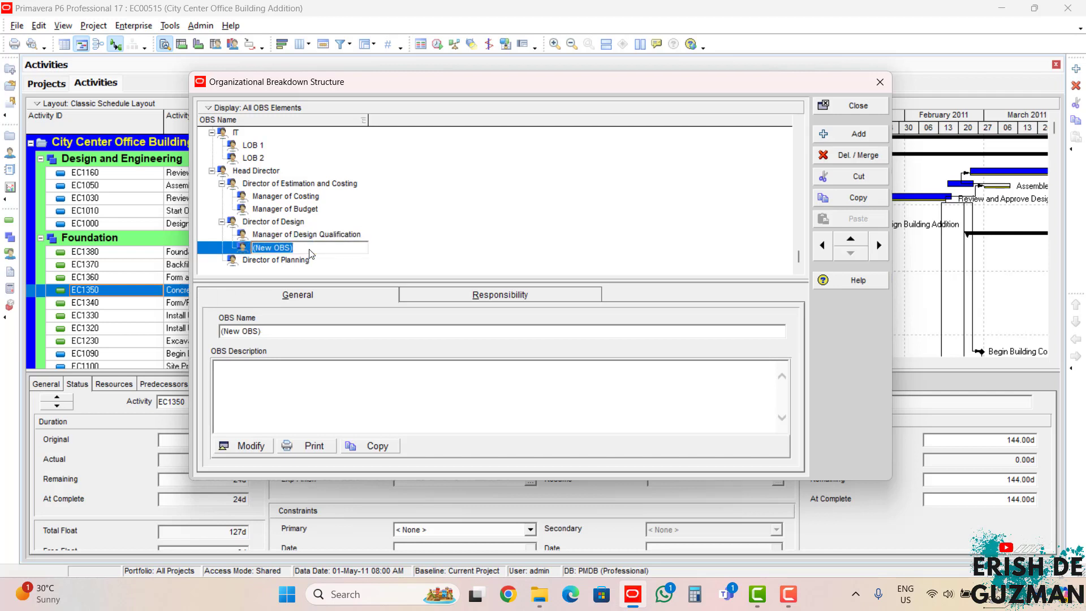
pyautogui.write('mana')
pyautogui.press('BackSpace')
pyautogui.press('BackSpace')
pyautogui.press('BackSpace')
pyautogui.press('BackSpace')
pyautogui.write('Manager ')
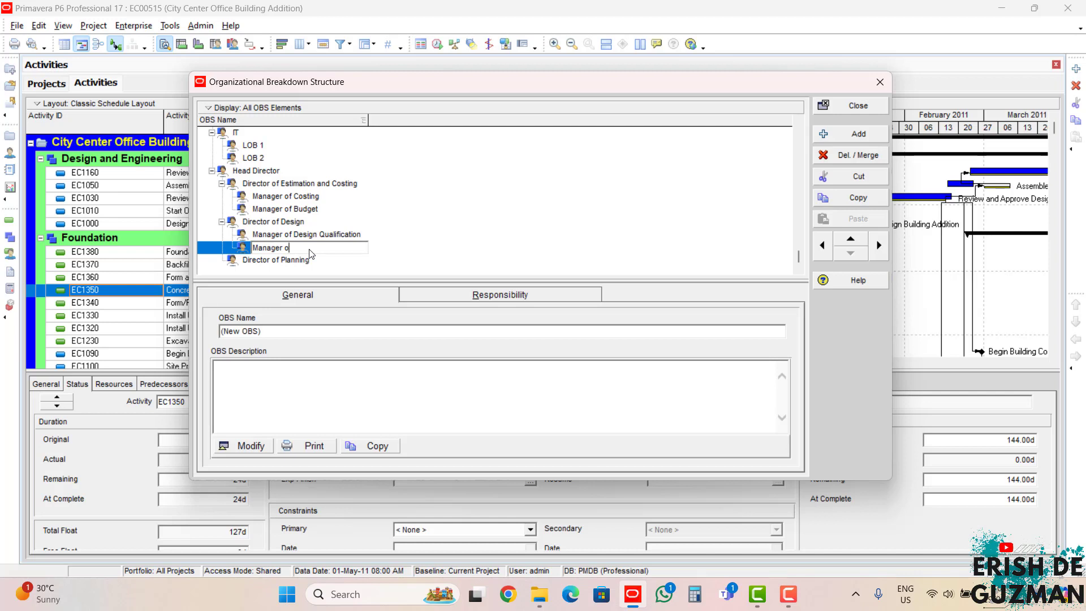
pyautogui.write('of Design Evaluation')
# Step: Add two OBS elements after Director of Planning and demote both so they become its children
pyautogui.click(349, 265)
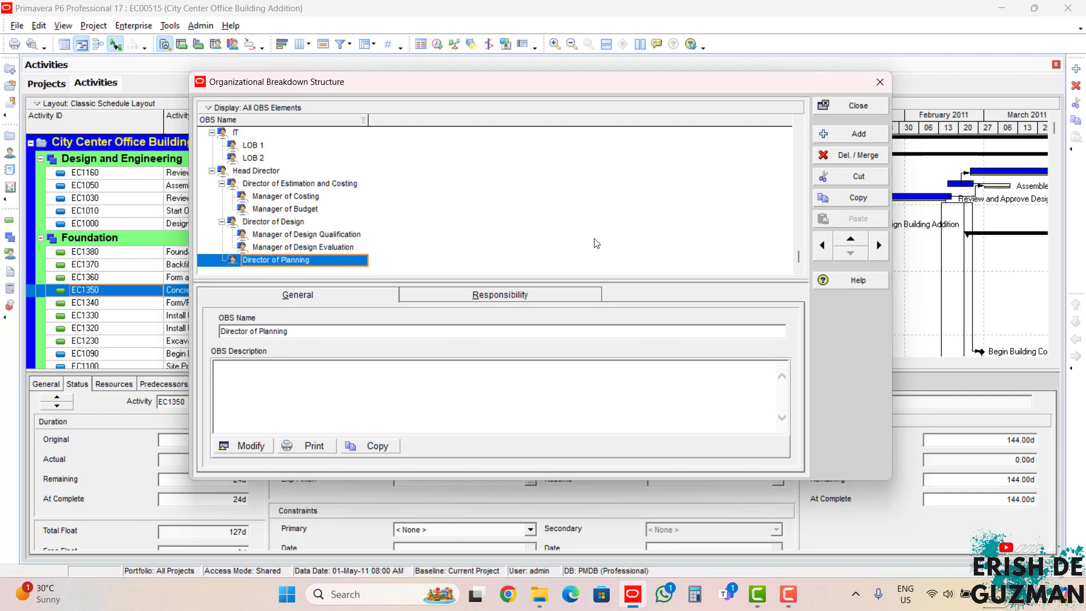
pyautogui.click(843, 136)
pyautogui.click(842, 136)
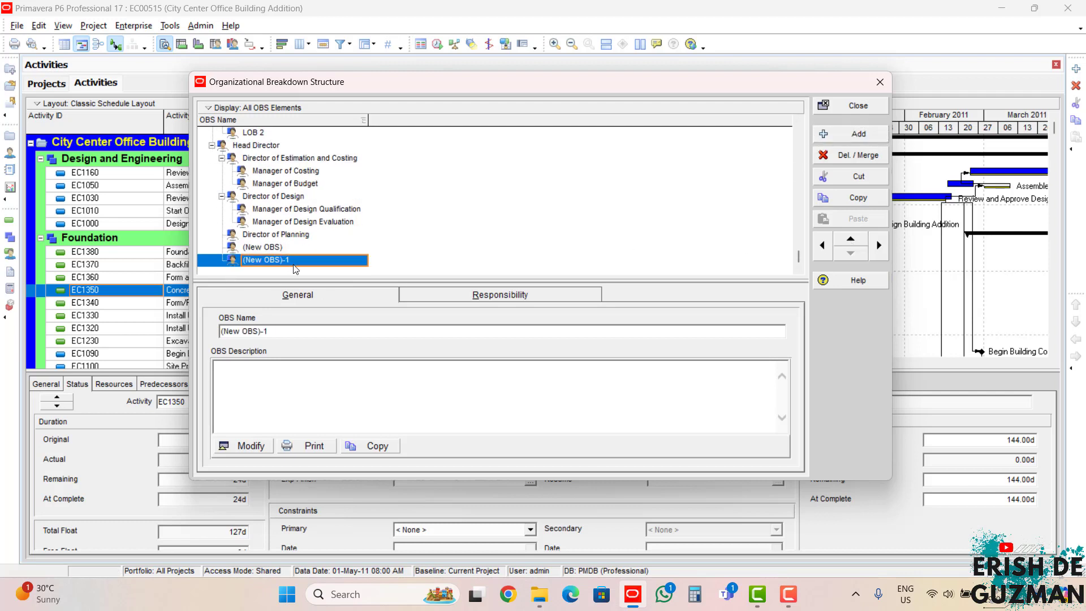
pyautogui.click(314, 247)
pyautogui.click(879, 245)
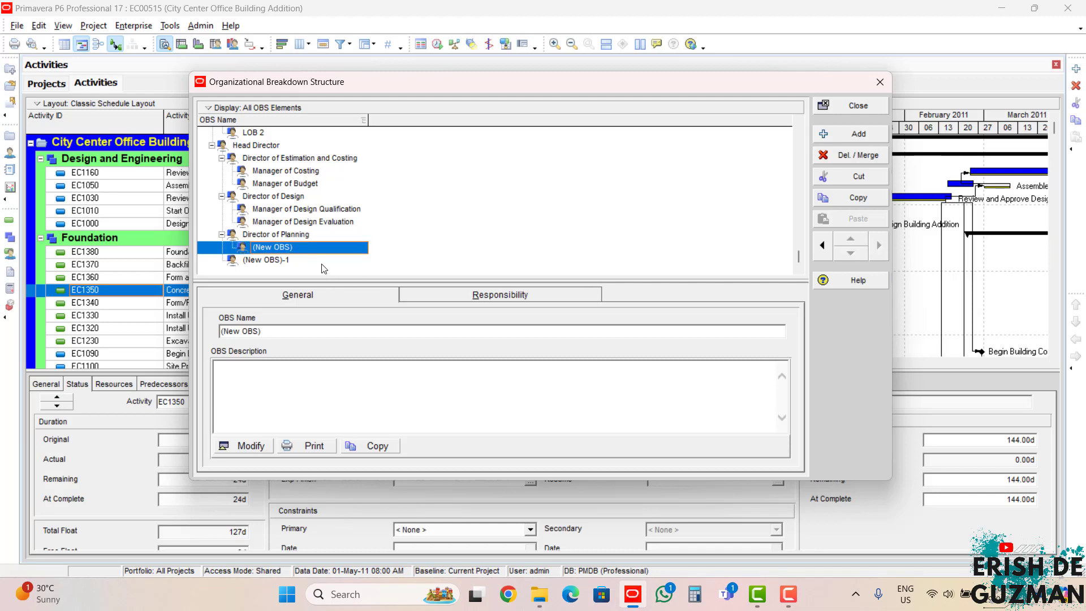
pyautogui.moveTo(319, 261); pyautogui.dragTo(311, 252)
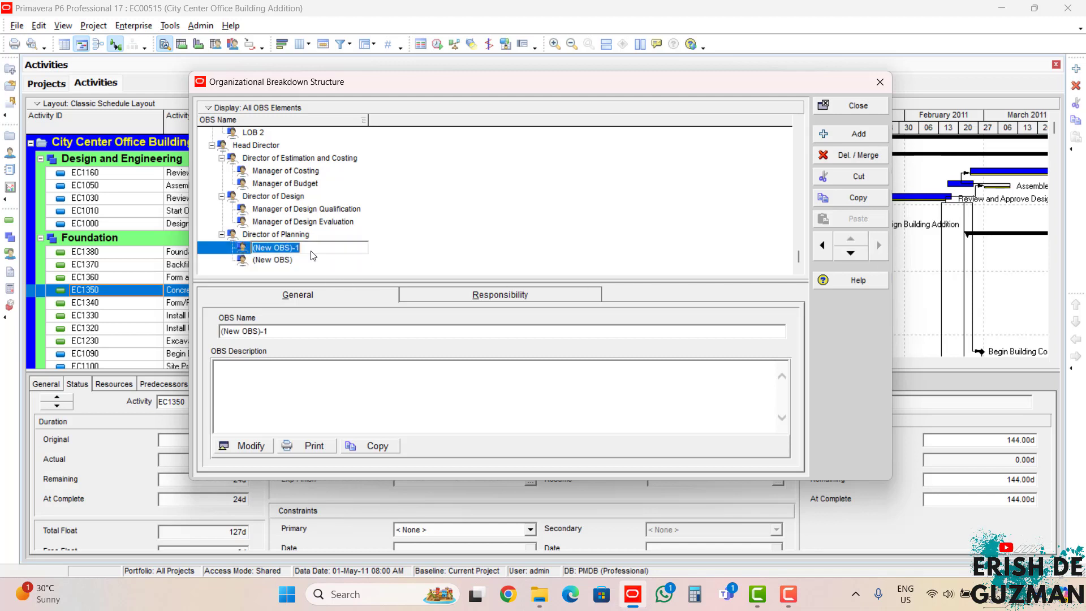
# Step: Rename the first OBS element under Director of Planning as Master Planner
pyautogui.write('Mster')
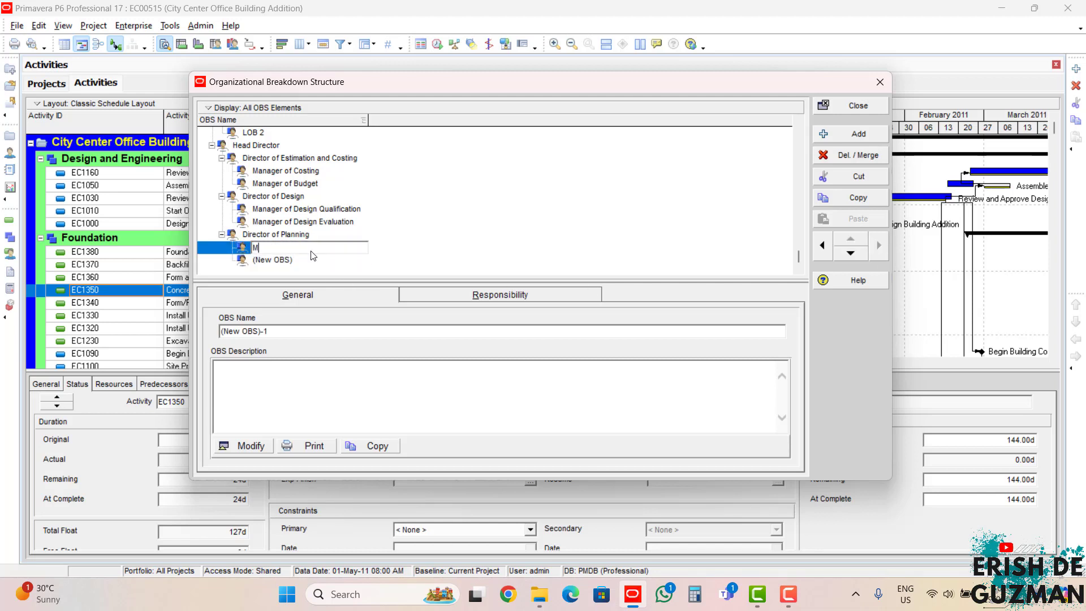
pyautogui.press('BackSpace')
pyautogui.press('BackSpace')
pyautogui.press('BackSpace')
pyautogui.press('BackSpace')
pyautogui.press('BackSpace')
pyautogui.write('aster Planner')
# Step: Rename the second OBS element under Director of Planning as Financial Planner
pyautogui.click(301, 261)
pyautogui.write('F')
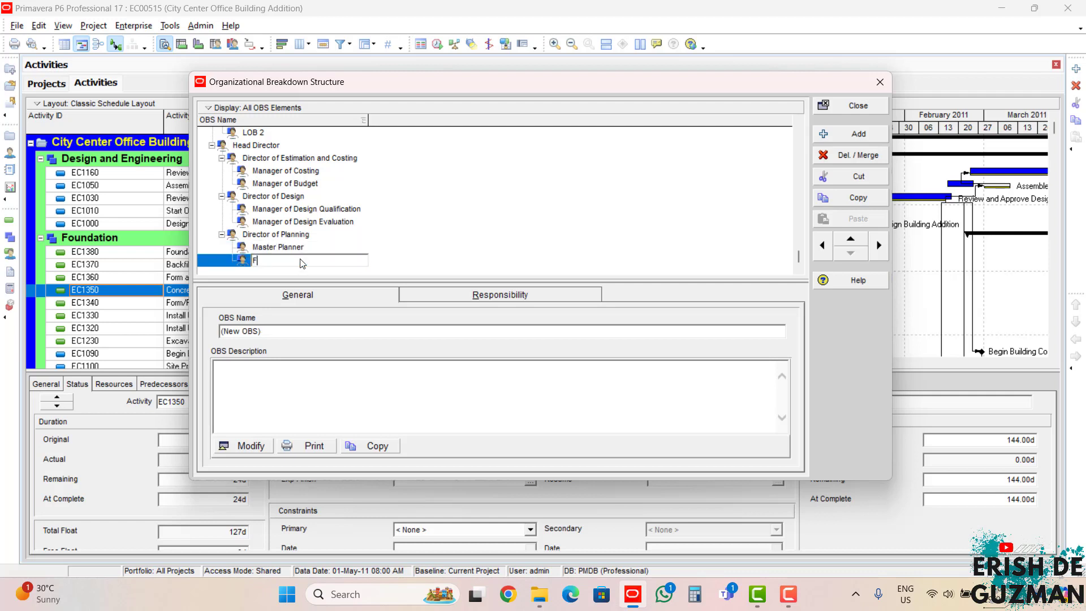
pyautogui.write('inancial Planner')
pyautogui.press('Return')
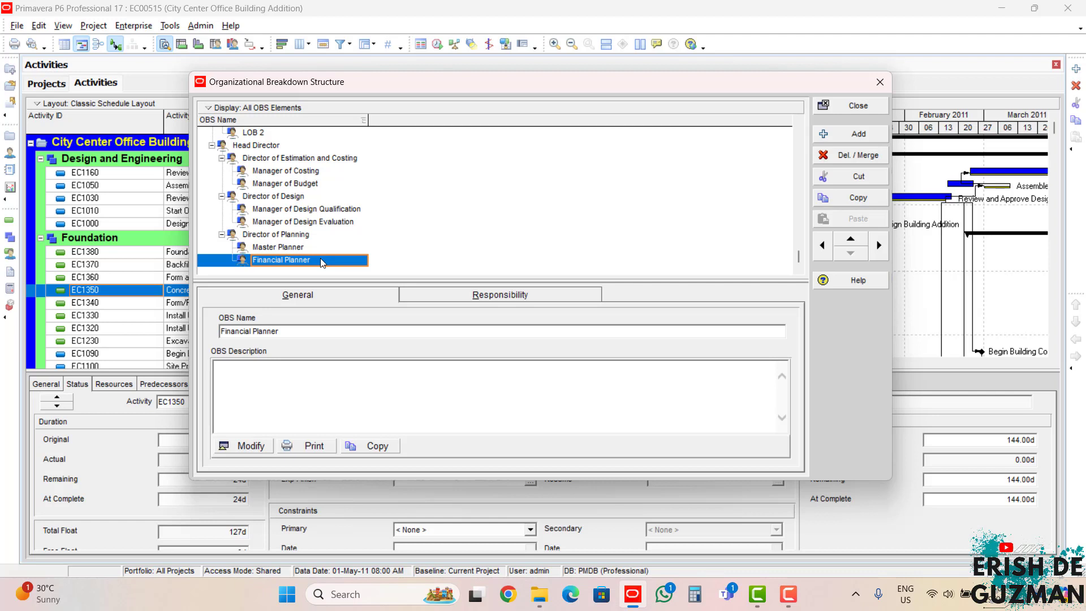
# Step: Add an OBS element as a child of Financial Planner and name it Resource Planner
pyautogui.click(858, 134)
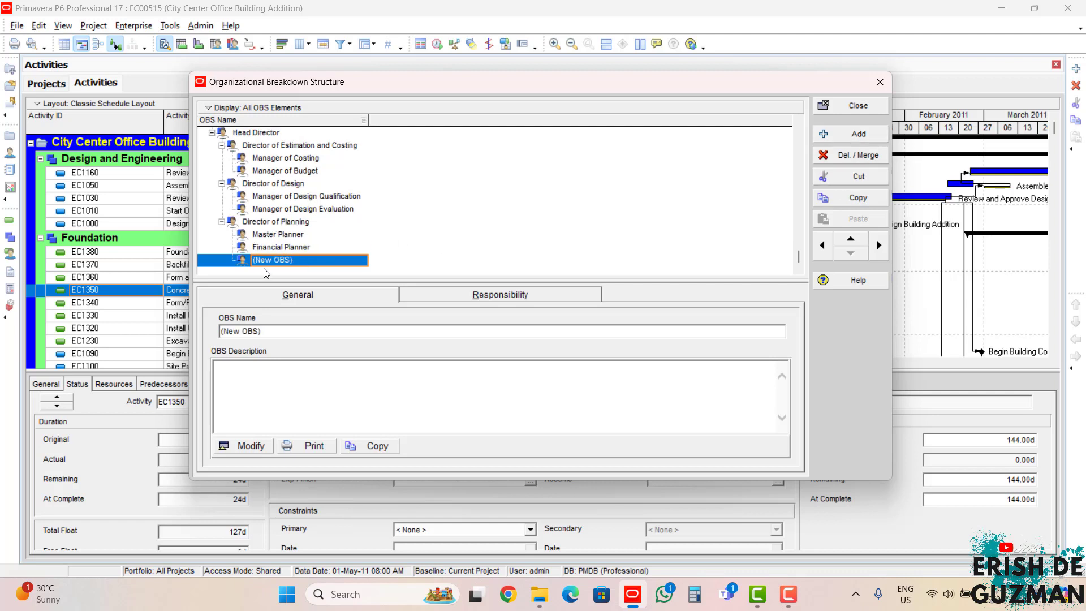
pyautogui.click(878, 245)
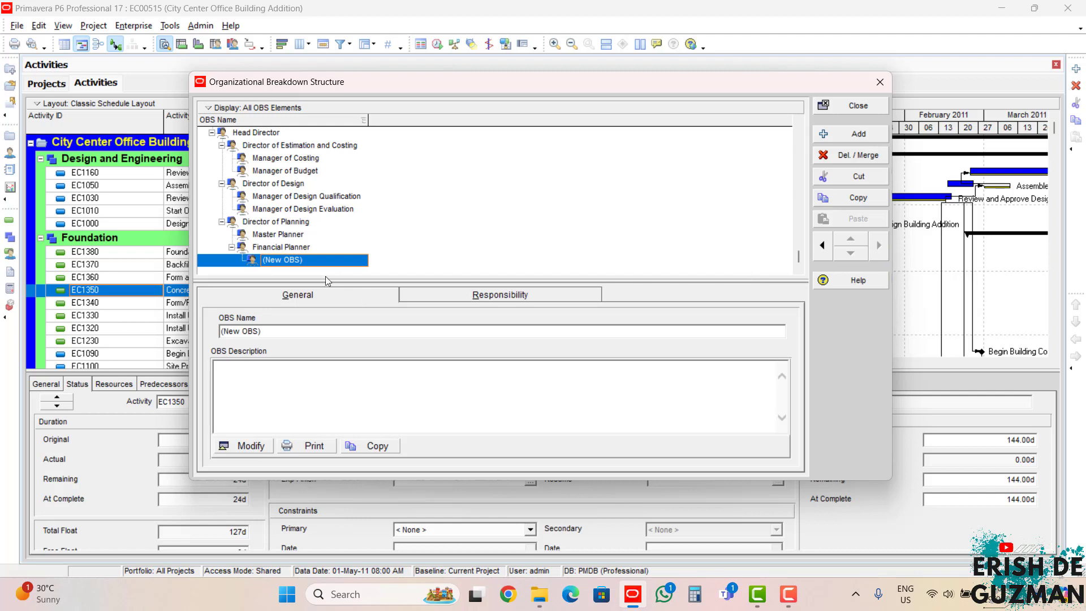
pyautogui.click(330, 262)
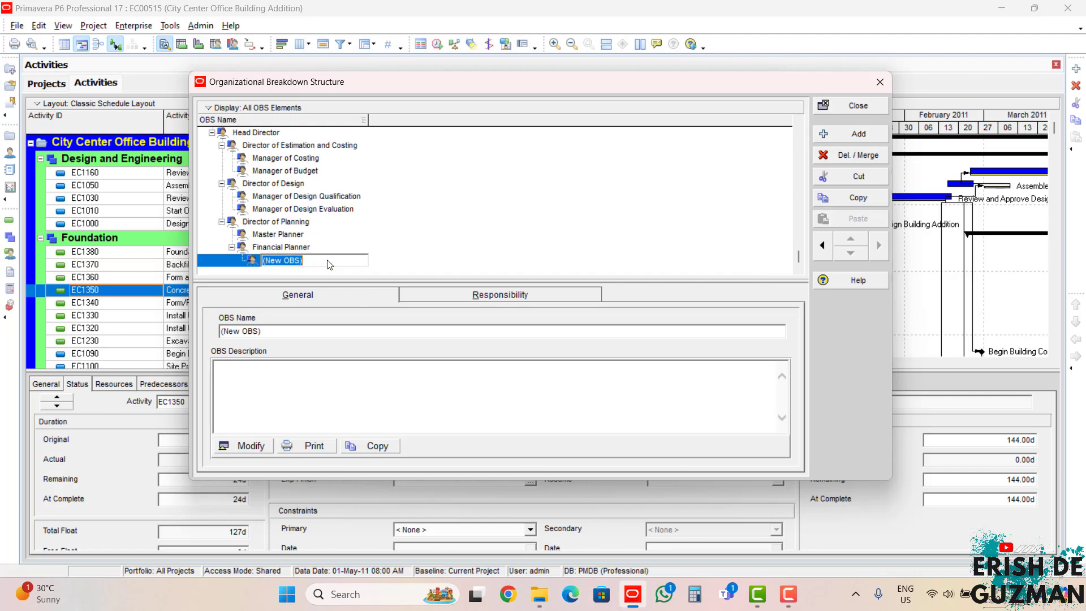
pyautogui.write('Resou')
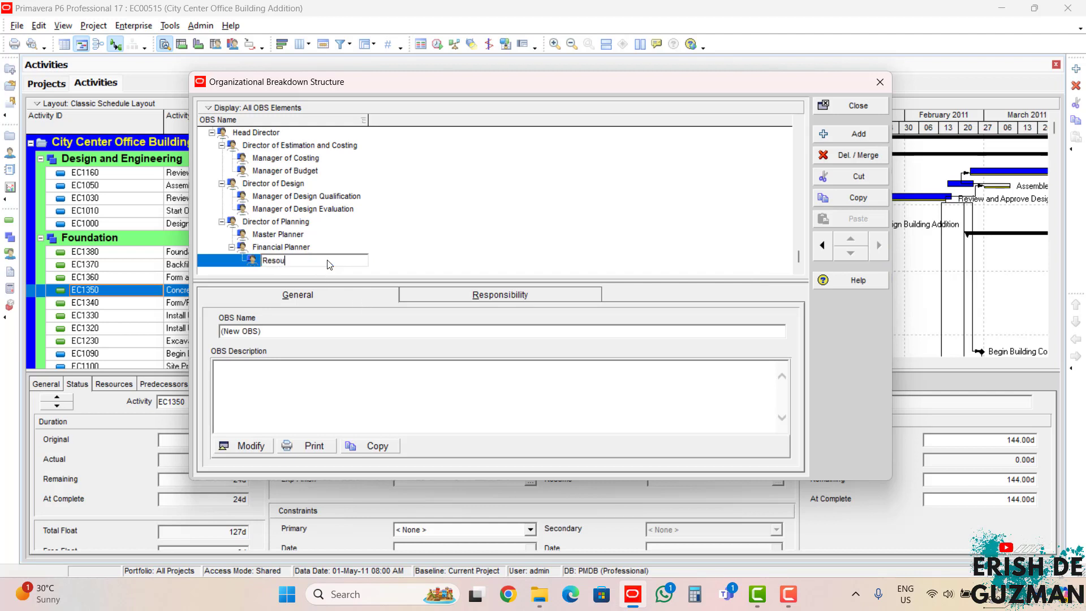
pyautogui.write('rce Planner')
pyautogui.press('Return')
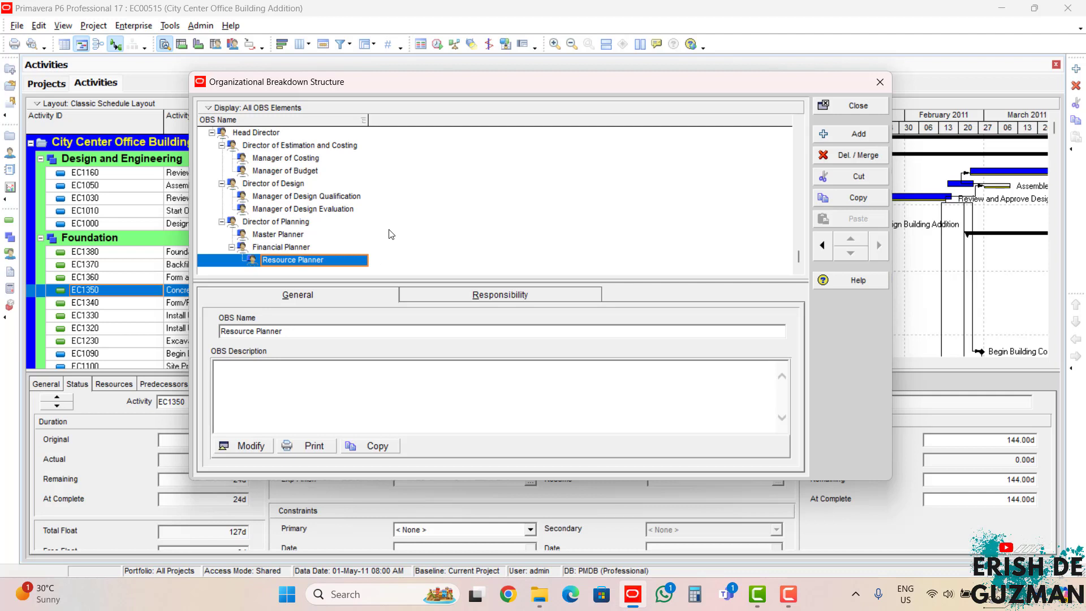
# Step: Show the OBS in chart view with Head Director selected and widen the dialog
pyautogui.click(285, 135)
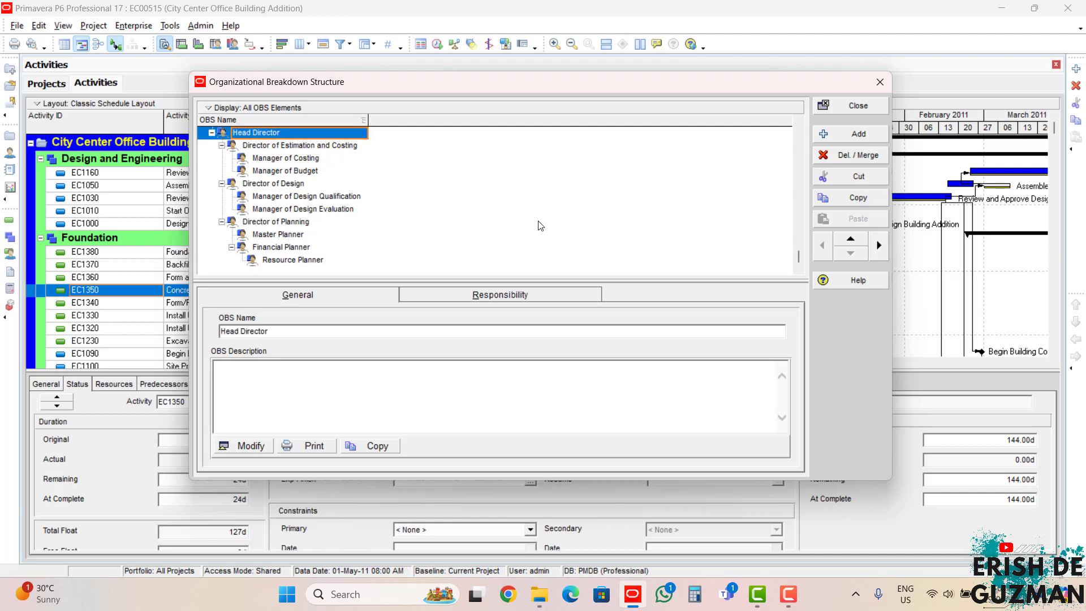
pyautogui.click(282, 109)
pyautogui.click(238, 139)
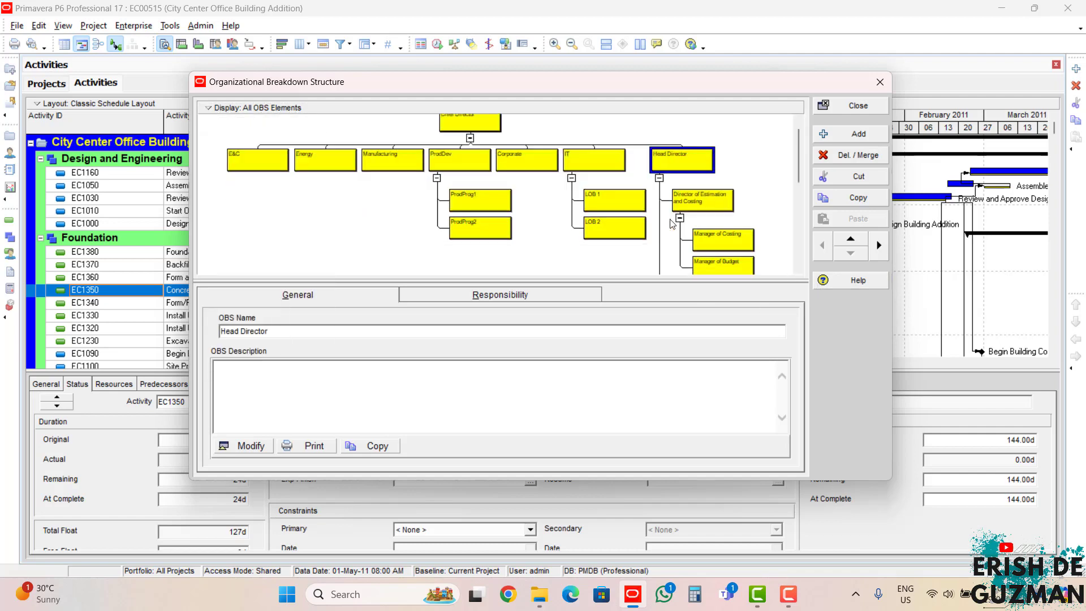
pyautogui.scroll(-10, 707, 180)
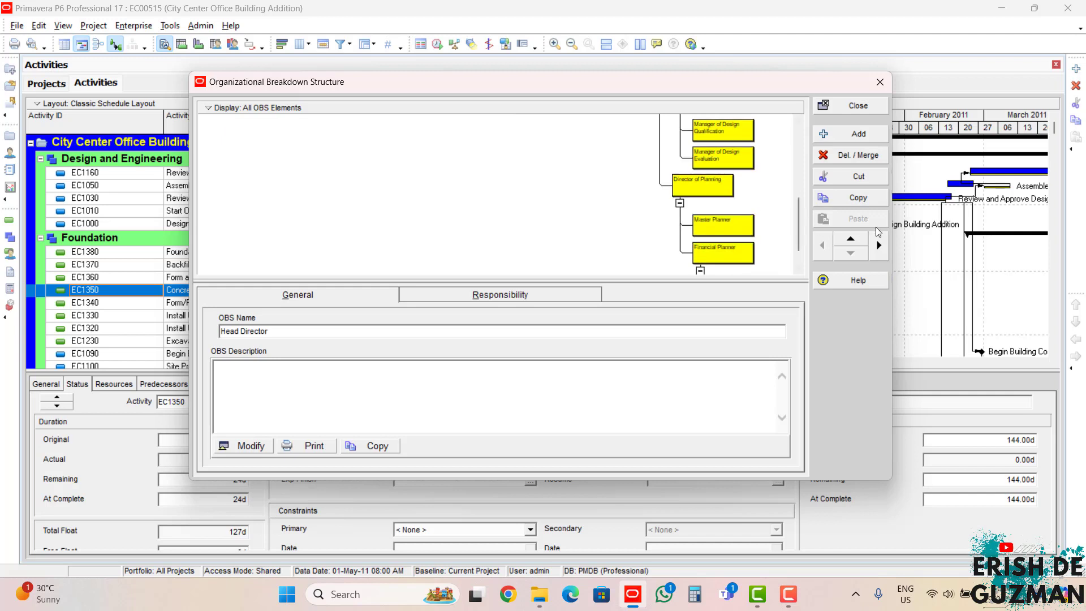
pyautogui.moveTo(892, 230); pyautogui.dragTo(1046, 221)
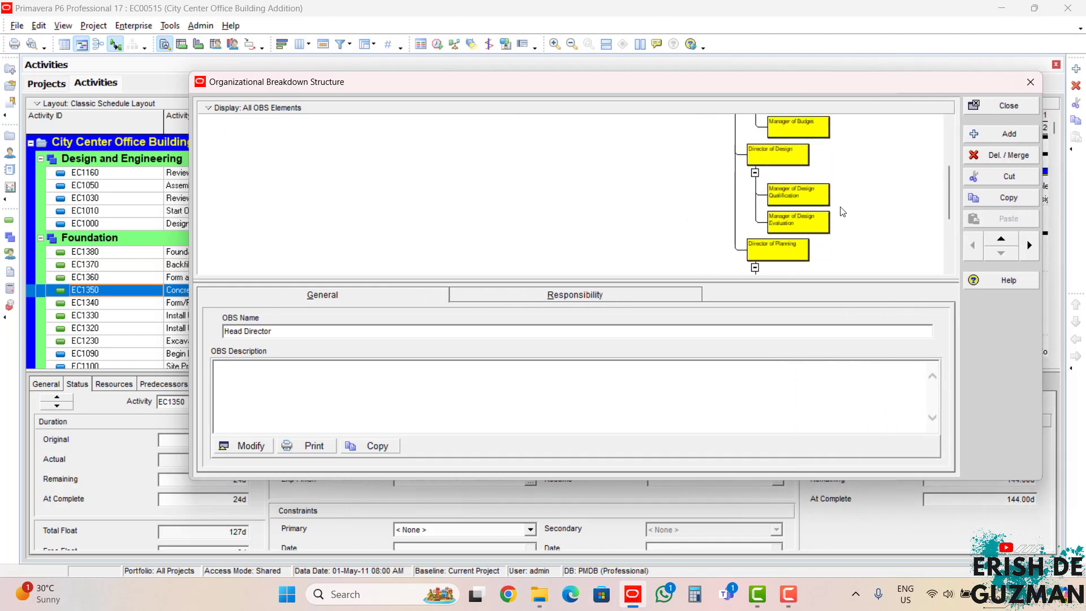
# Step: Examine the Head Director branch in the OBS chart, from its directors down to the managers and planners
pyautogui.scroll(5, 843, 212)
pyautogui.scroll(1, 843, 212)
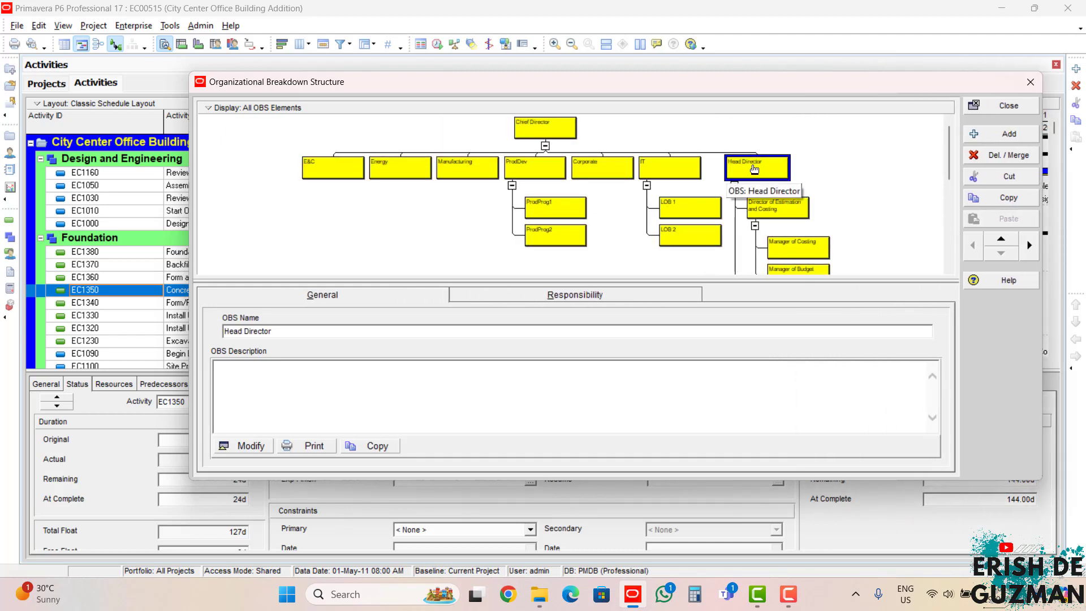
pyautogui.scroll(-1, 752, 171)
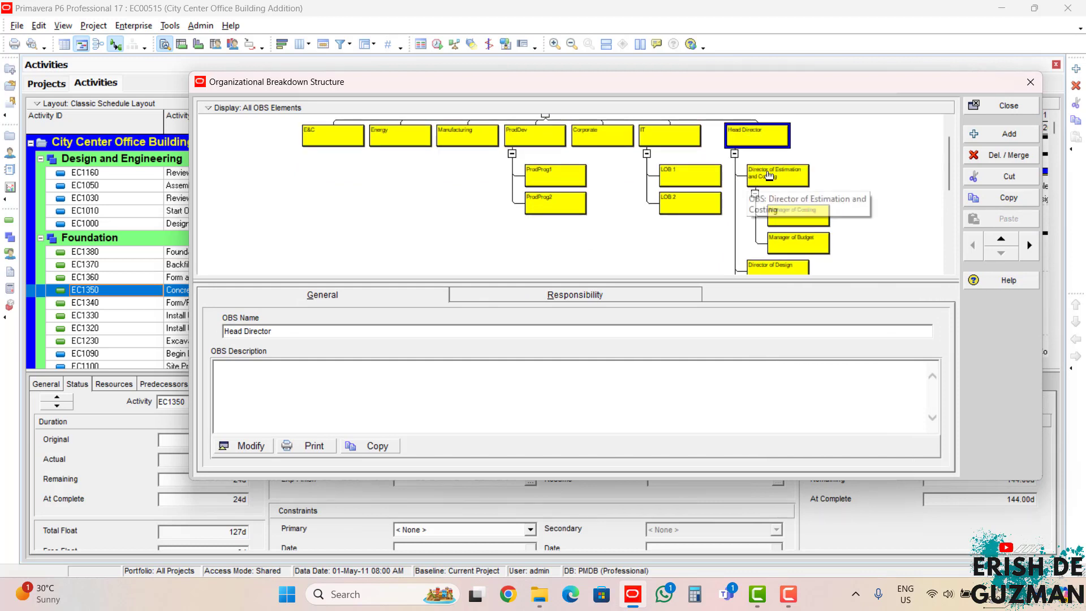
pyautogui.scroll(-1, 766, 178)
pyautogui.scroll(1, 764, 180)
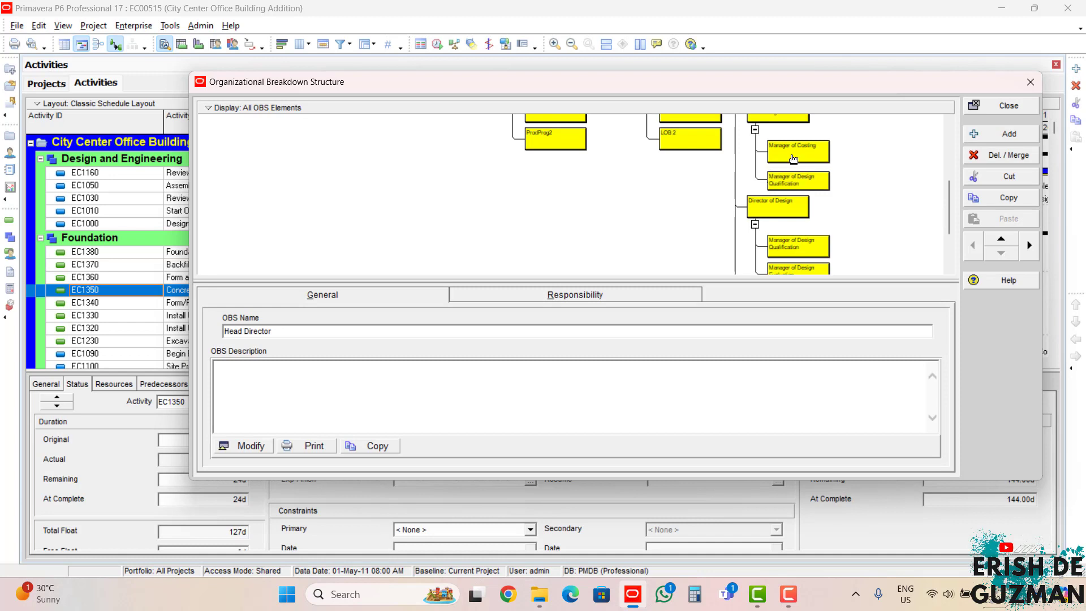
pyautogui.scroll(-1, 793, 160)
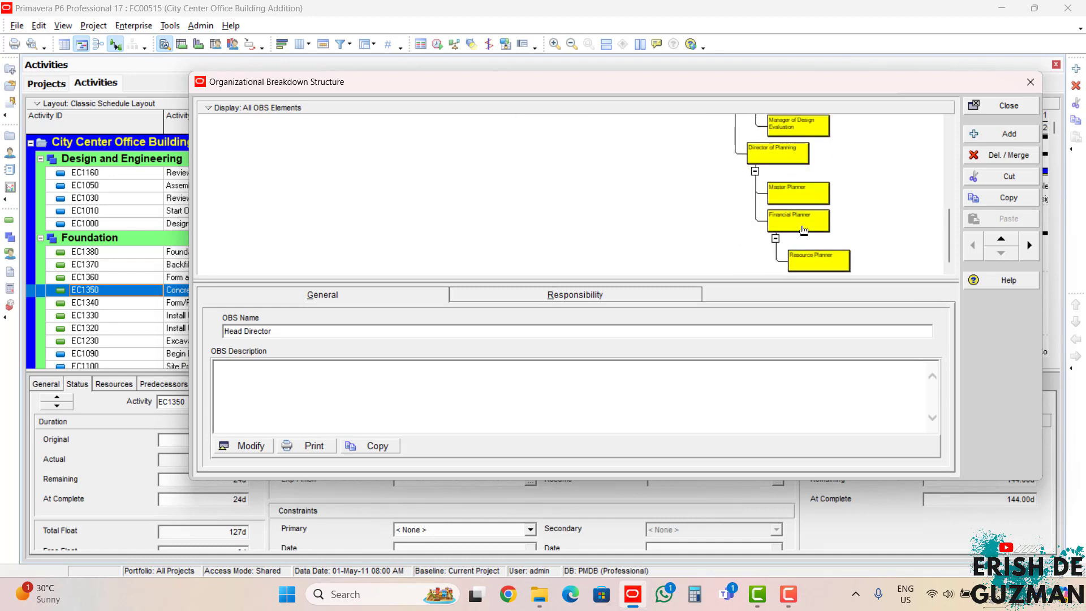
pyautogui.scroll(2, 806, 258)
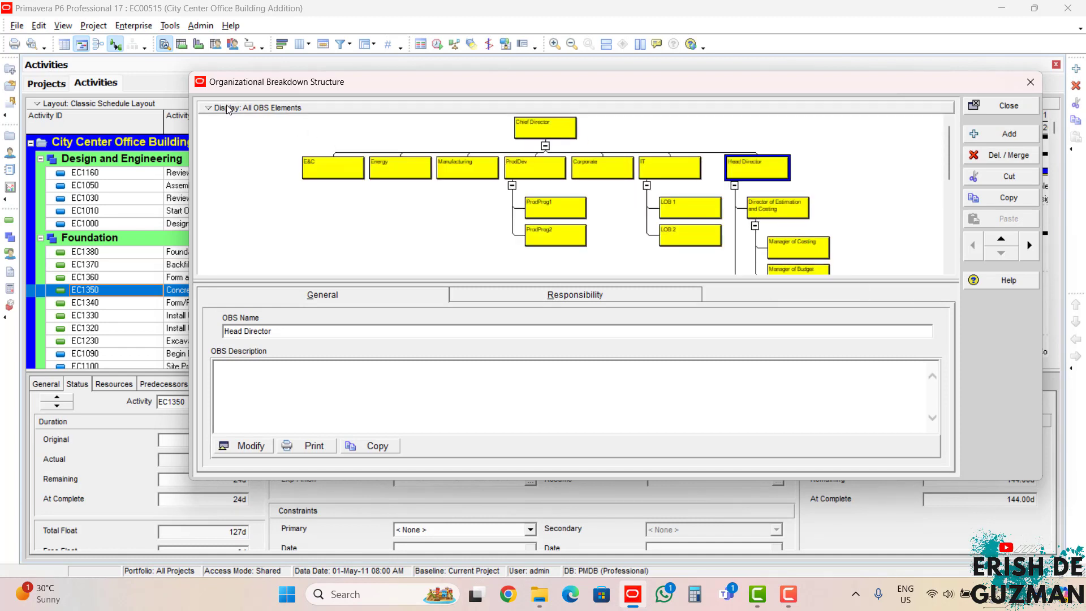
# Step: Return the OBS display to table view and review the hierarchy up to Chief Director
pyautogui.click(255, 107)
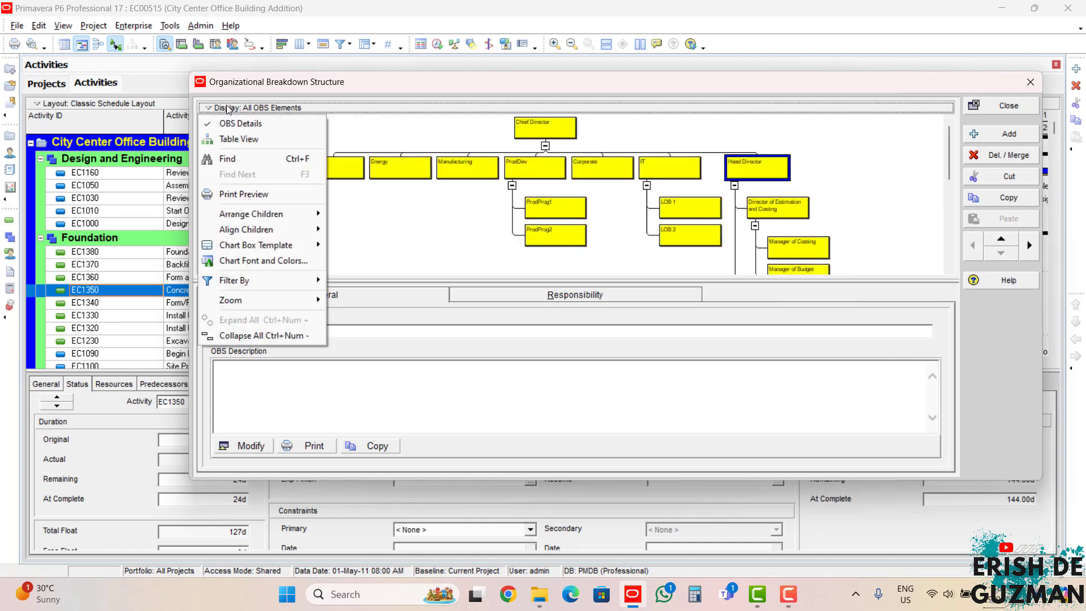
pyautogui.click(237, 140)
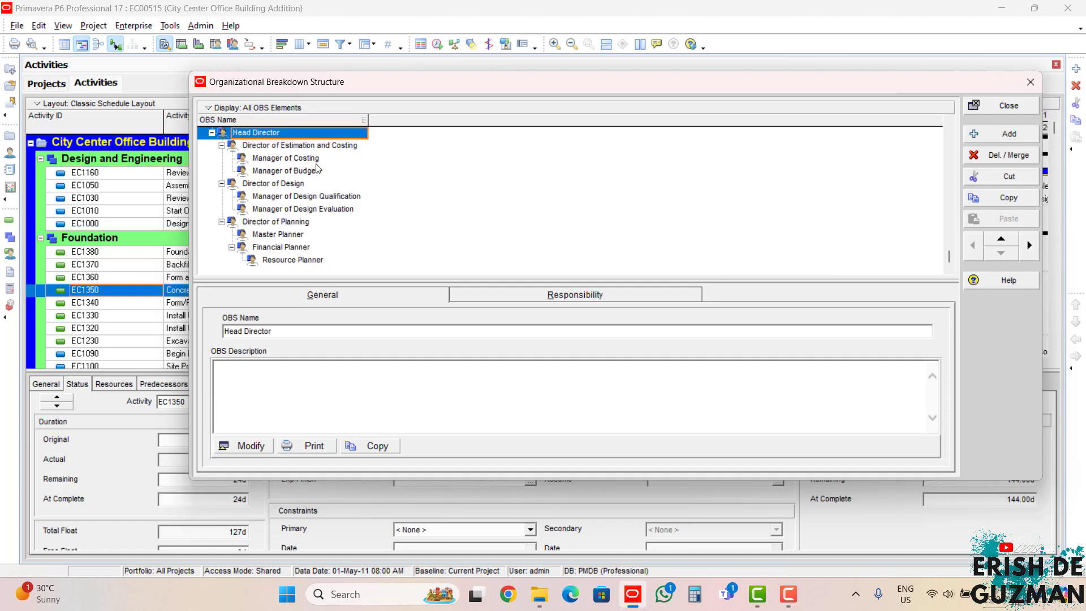
pyautogui.scroll(1, 288, 195)
pyautogui.scroll(3, 287, 195)
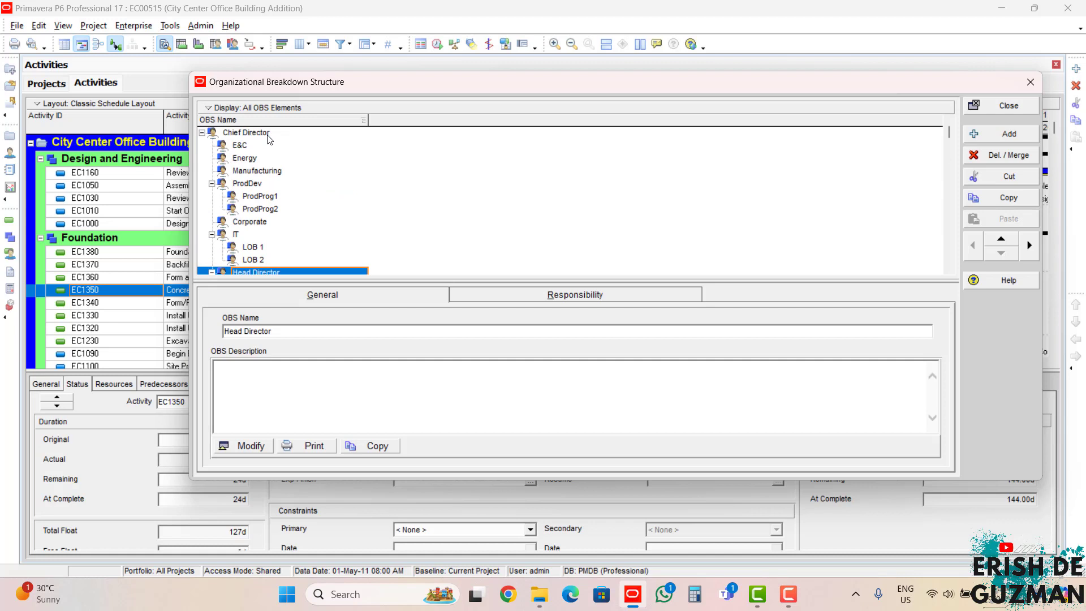
# Step: Close the Organizational Breakdown Structure and open the Enterprise Project Structure
pyautogui.scroll(-4, 320, 214)
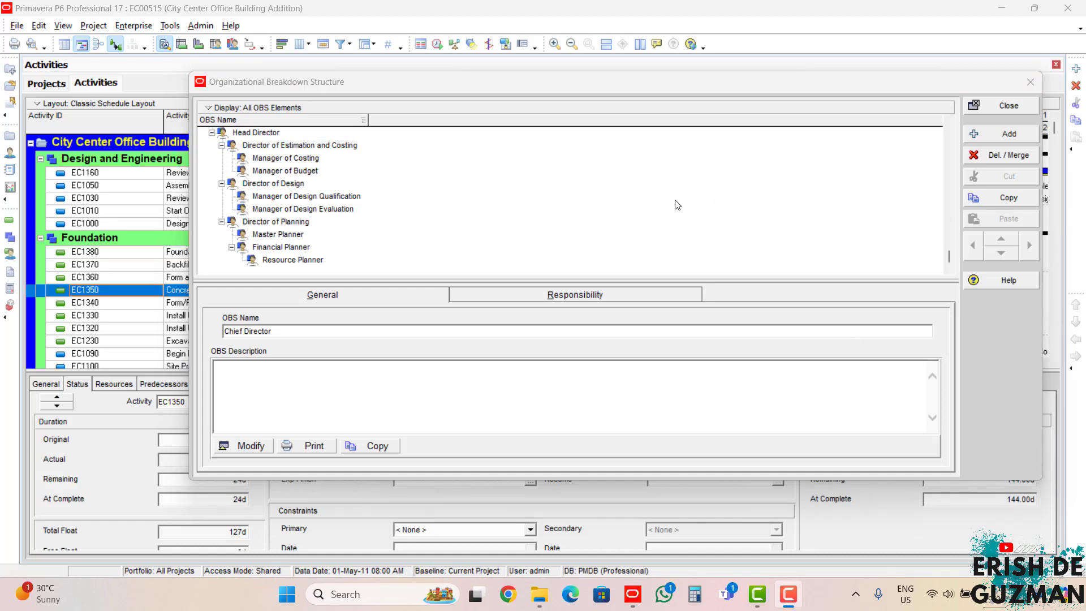
pyautogui.click(1007, 106)
pyautogui.click(142, 26)
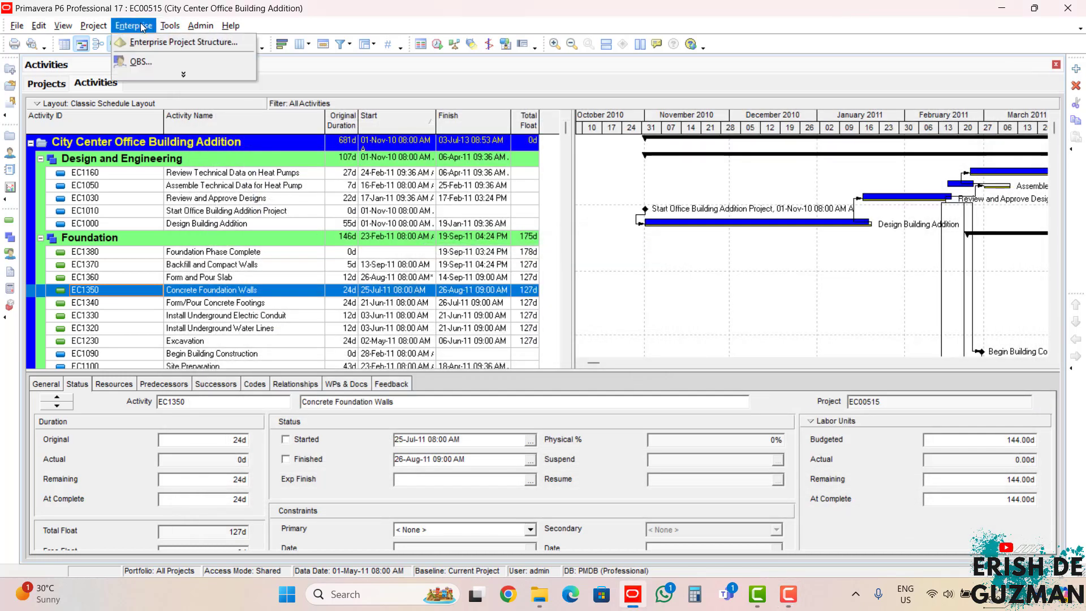
pyautogui.click(157, 40)
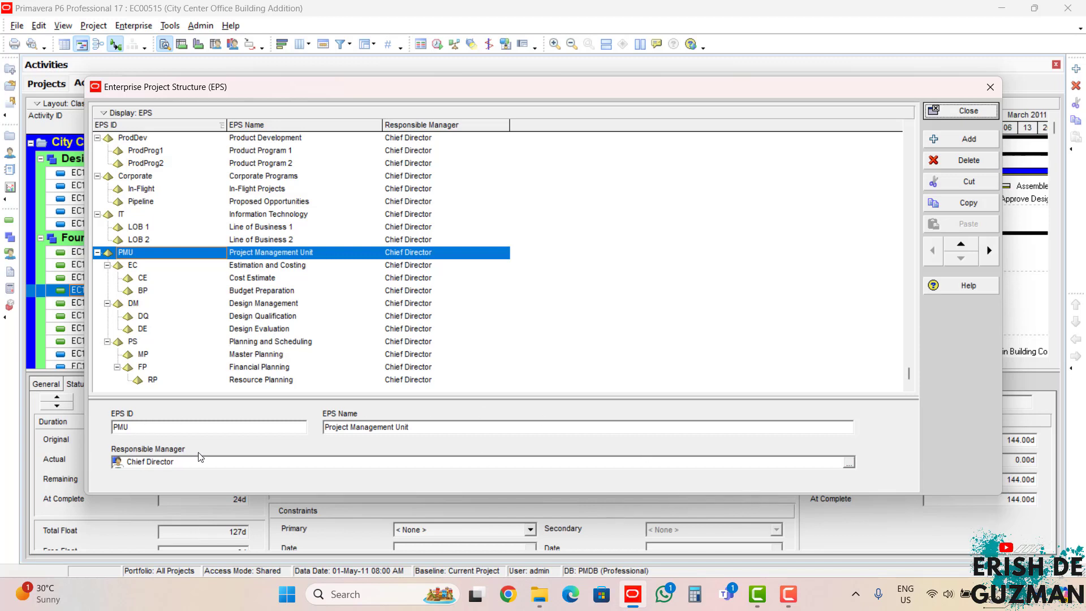
# Step: Assign Head Director as responsible manager of the Project Management Unit EPS node and apply it to the WBS elements within it
pyautogui.click(254, 266)
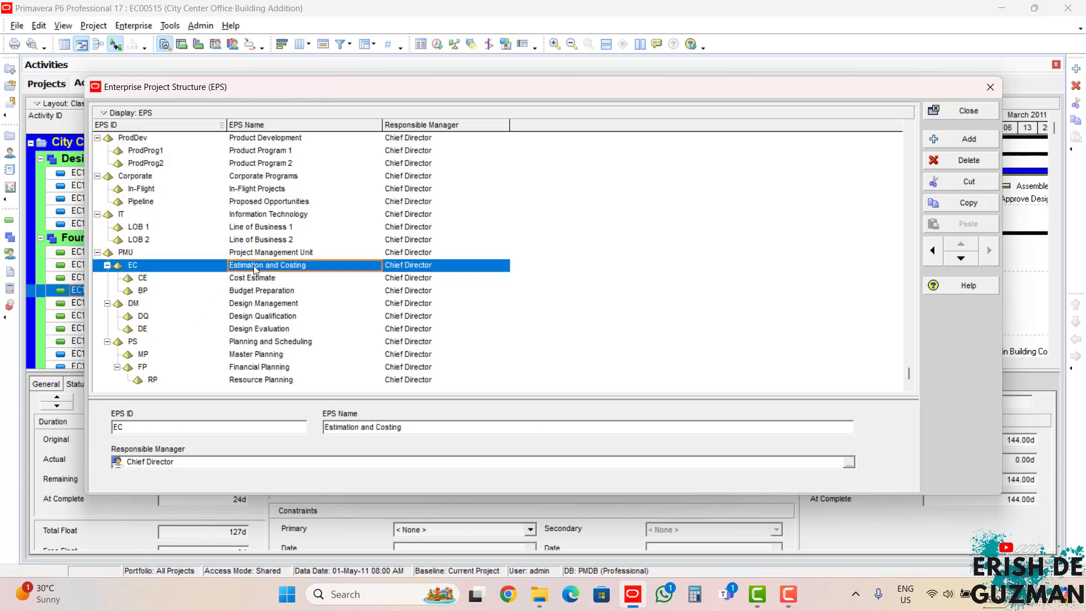
pyautogui.click(253, 277)
pyautogui.click(253, 291)
pyautogui.click(256, 254)
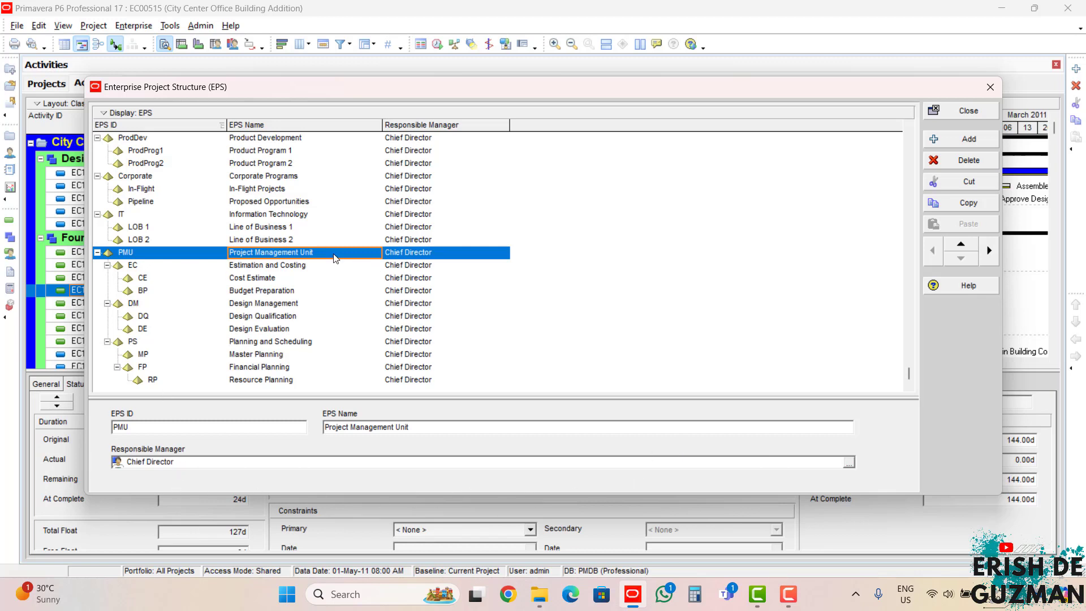
pyautogui.click(849, 464)
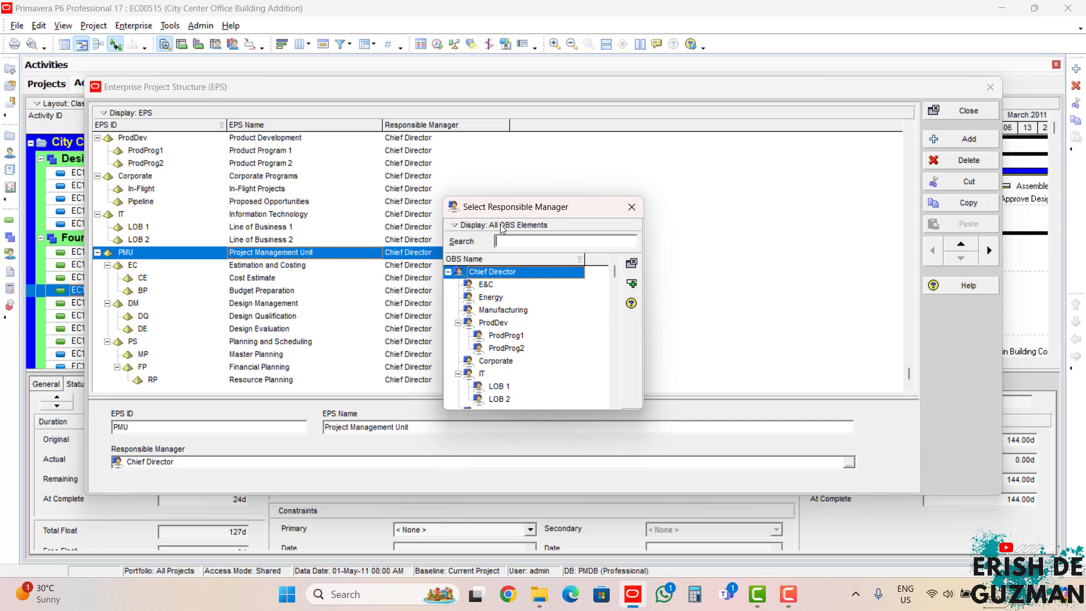
pyautogui.click(540, 310)
pyautogui.scroll(-3, 540, 310)
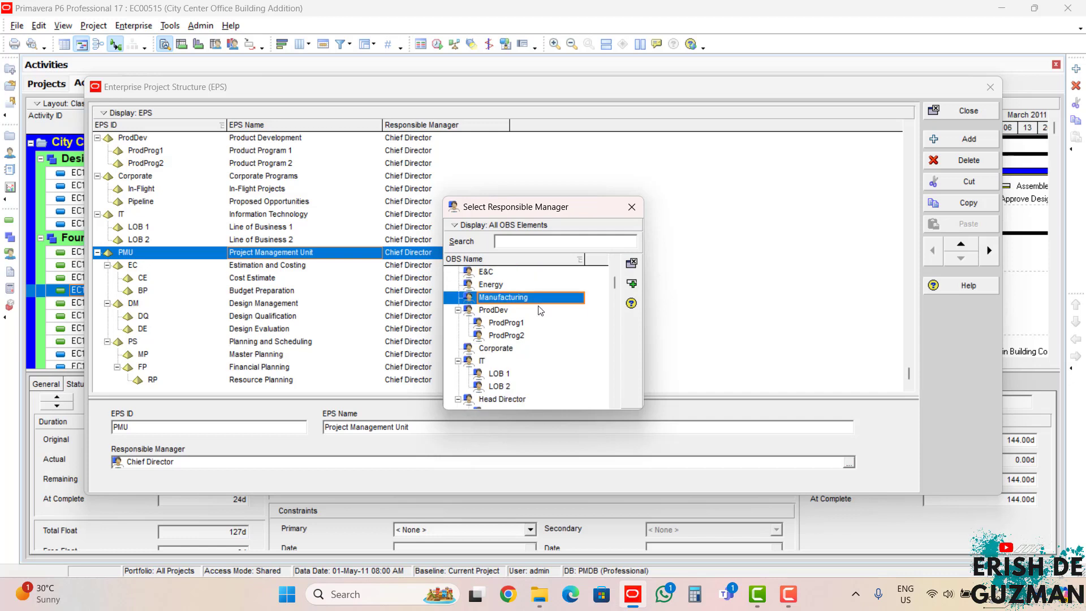
pyautogui.scroll(-2, 540, 310)
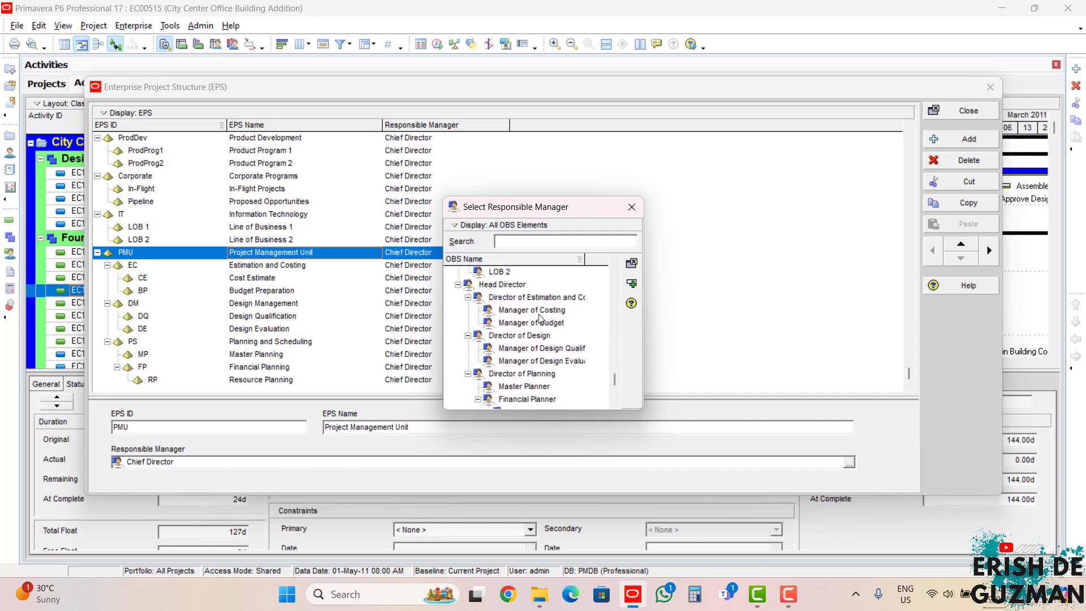
pyautogui.scroll(-1, 541, 317)
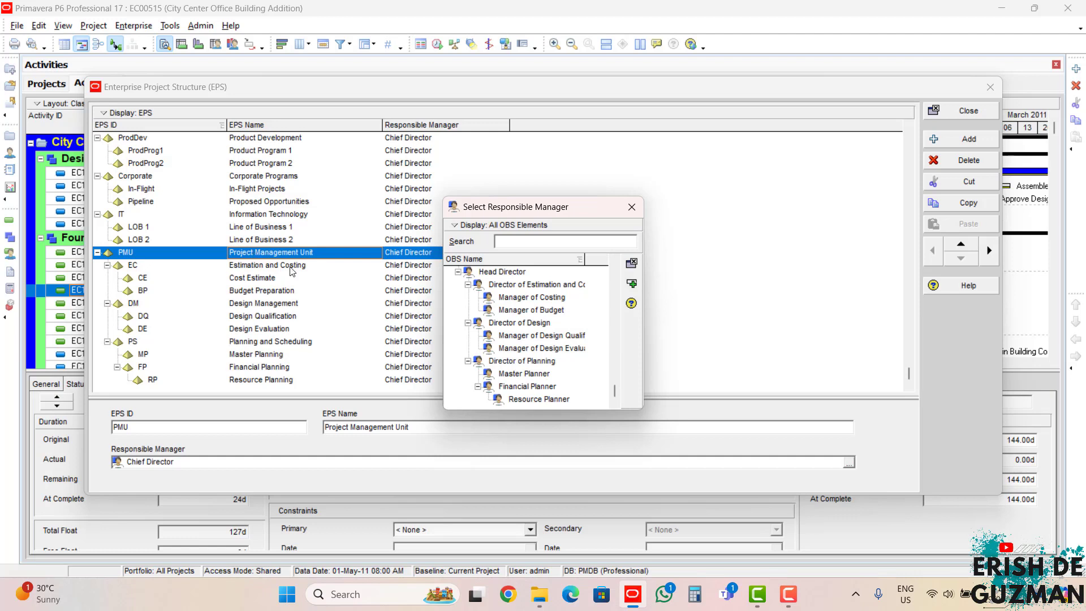
pyautogui.click(526, 276)
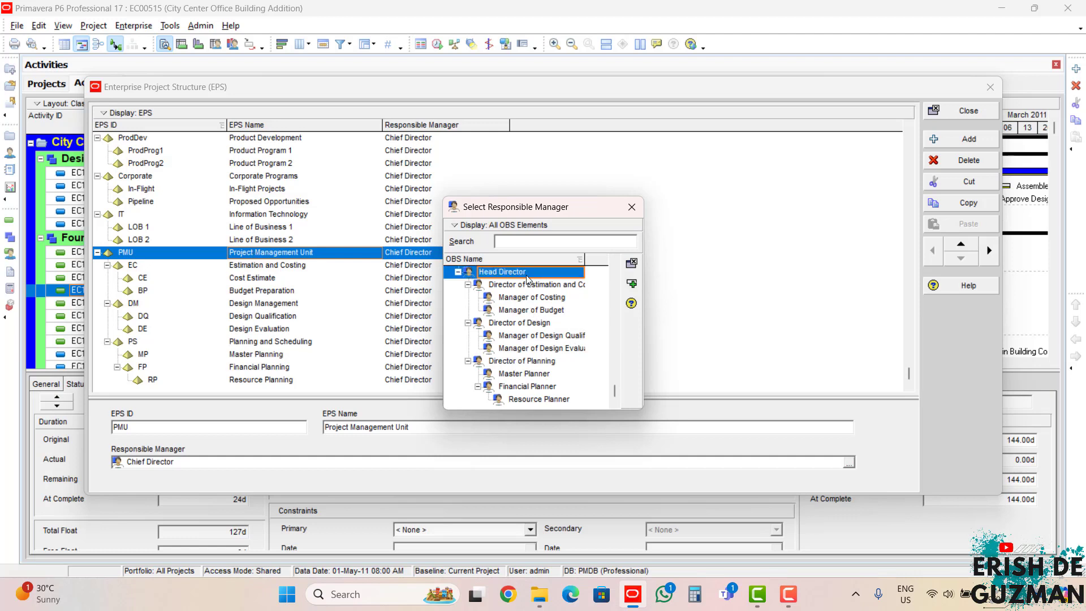
pyautogui.click(632, 285)
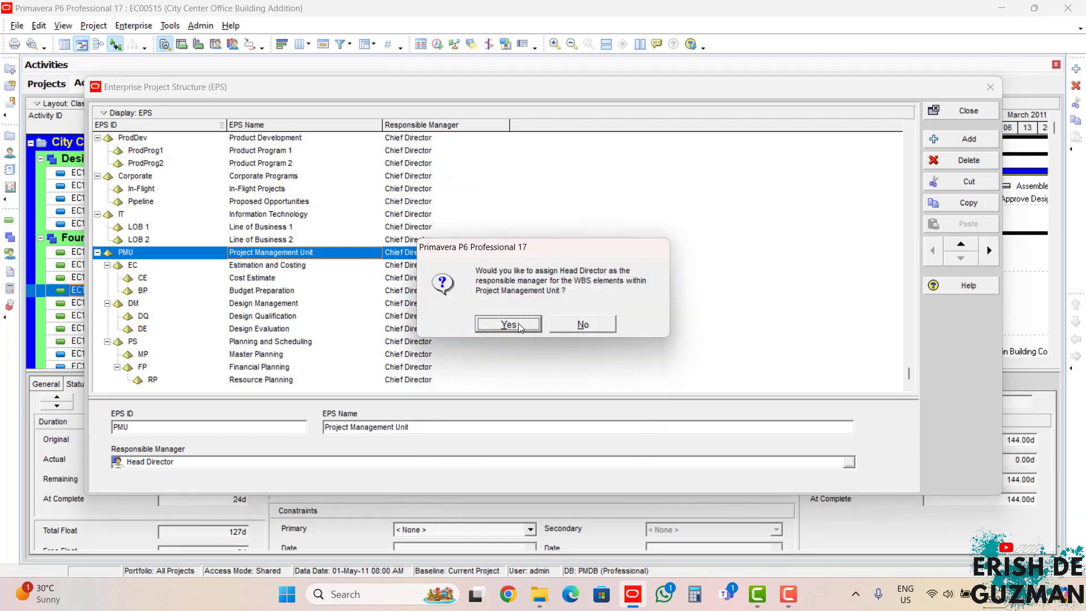
pyautogui.click(519, 327)
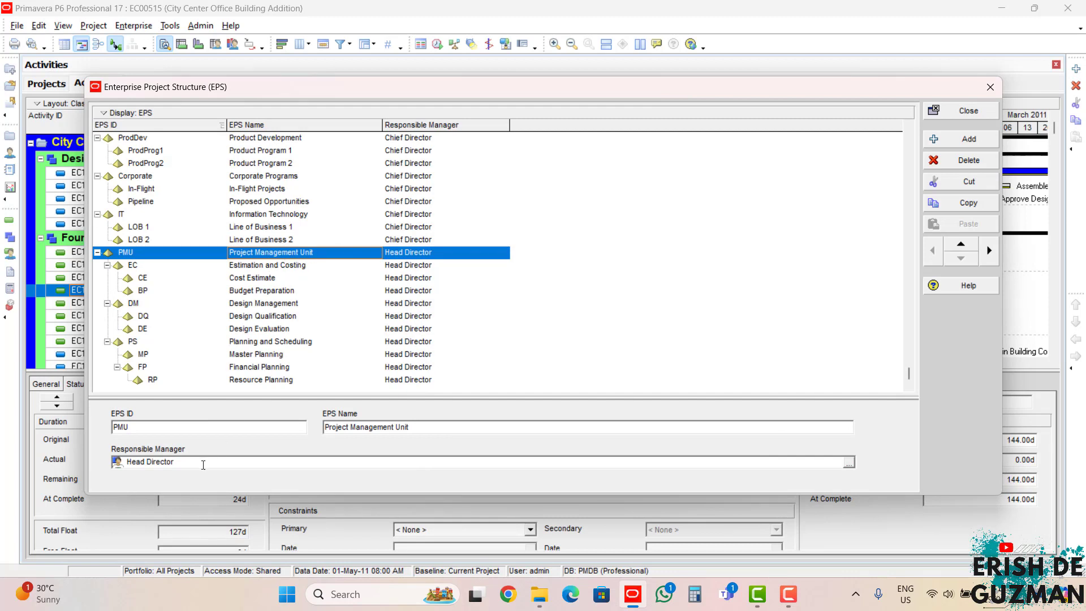
# Step: Examine the responsible managers across the EPS, going through the Project Management Unit and its nodes down to Master Planning
pyautogui.click(260, 266)
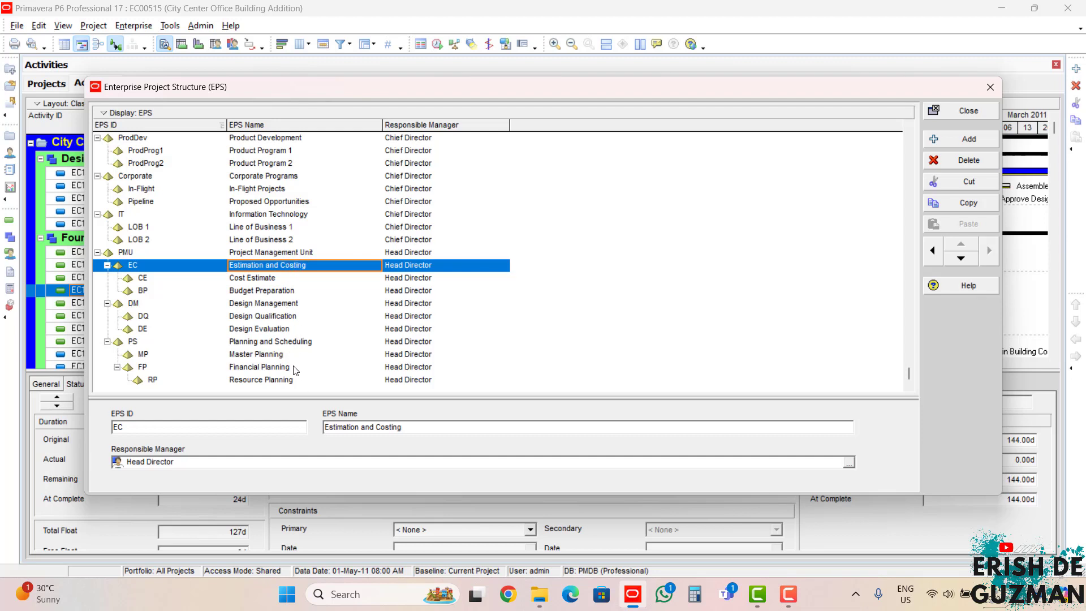
pyautogui.scroll(1, 186, 209)
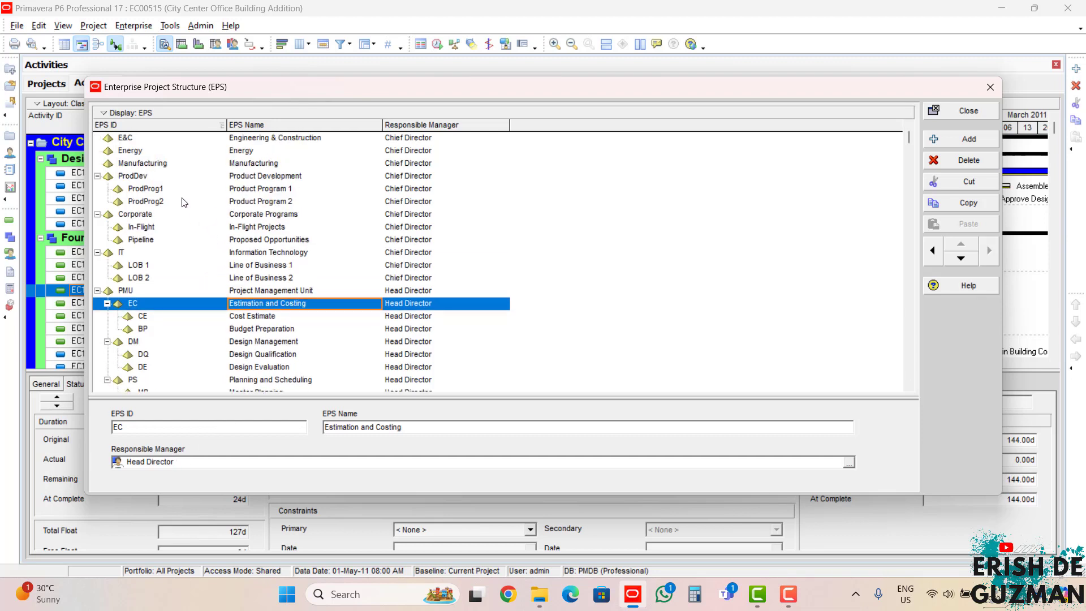
pyautogui.scroll(-1, 339, 255)
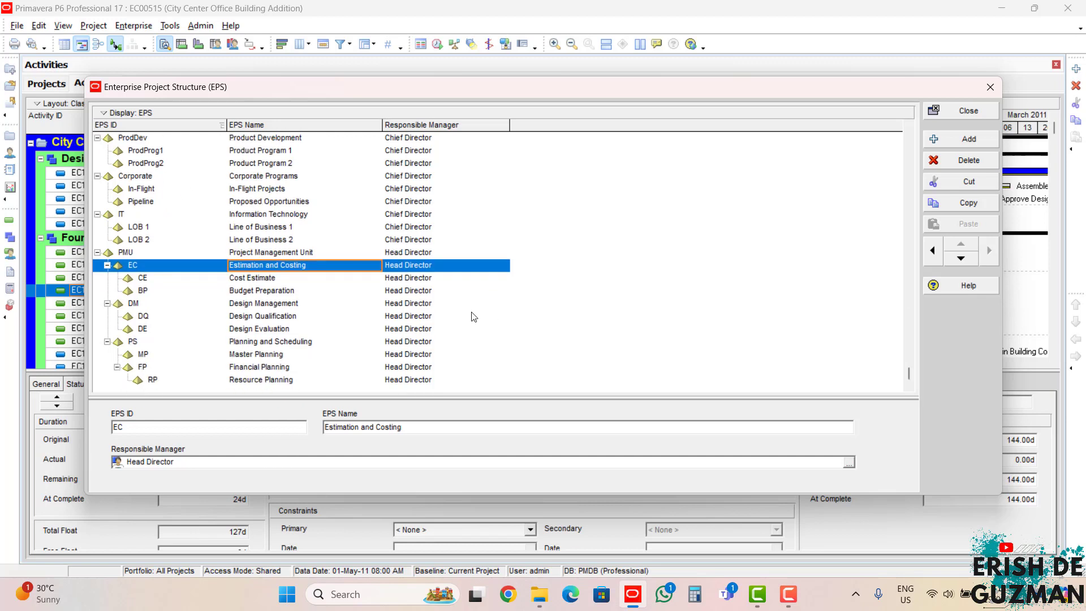
pyautogui.click(297, 256)
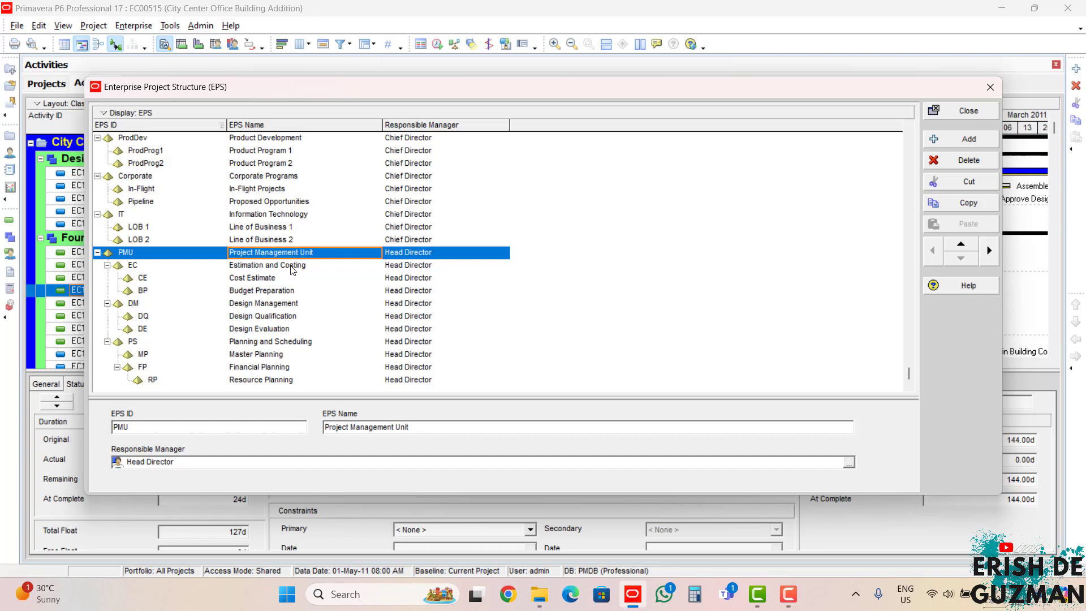
pyautogui.click(295, 265)
pyautogui.click(293, 277)
pyautogui.click(292, 291)
pyautogui.click(288, 304)
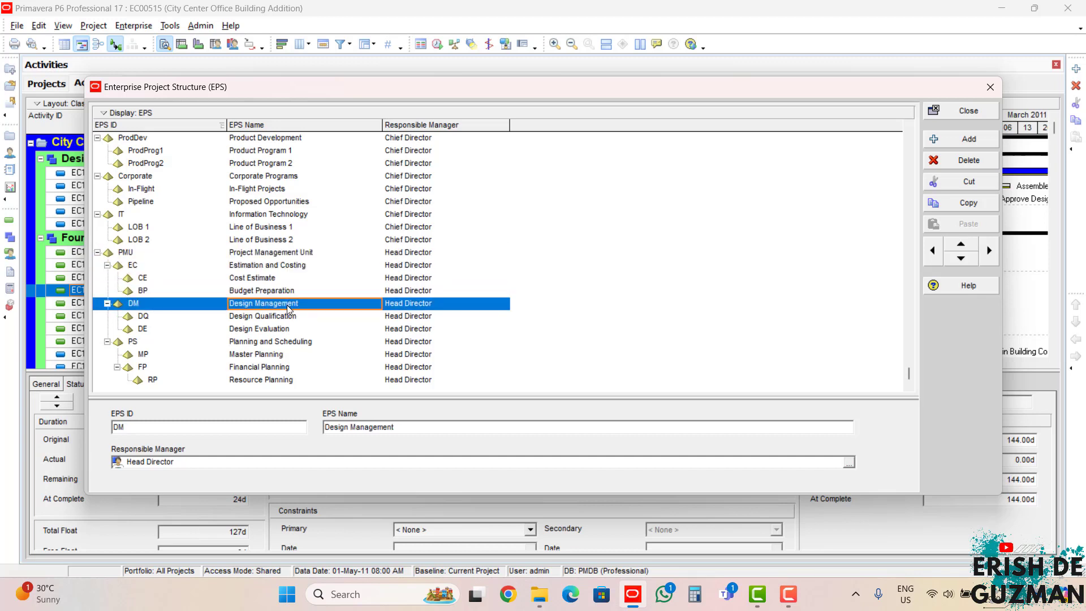
pyautogui.click(286, 316)
pyautogui.click(287, 329)
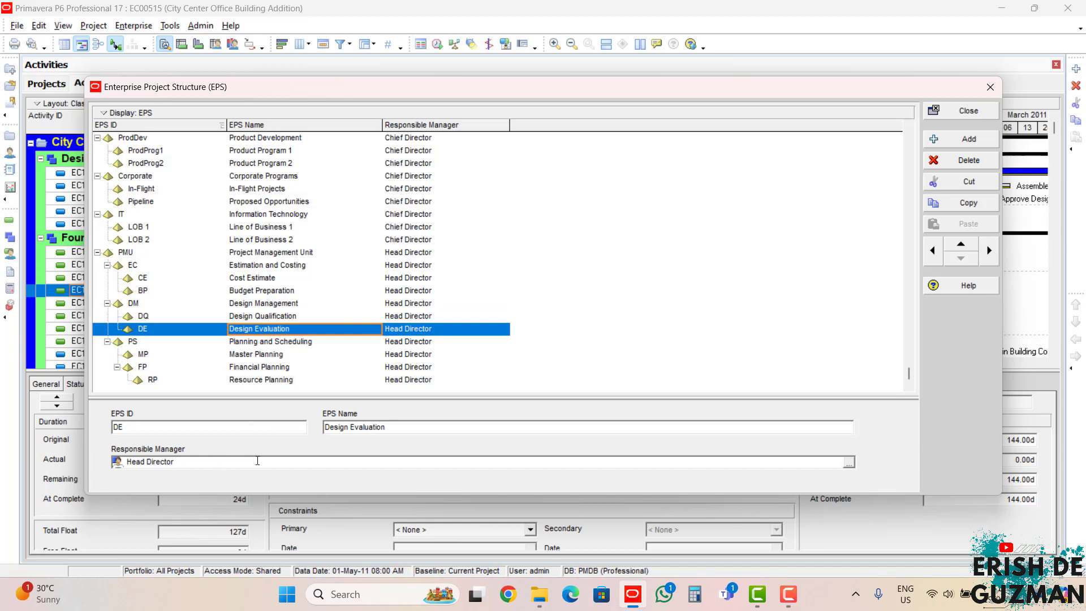
pyautogui.click(282, 354)
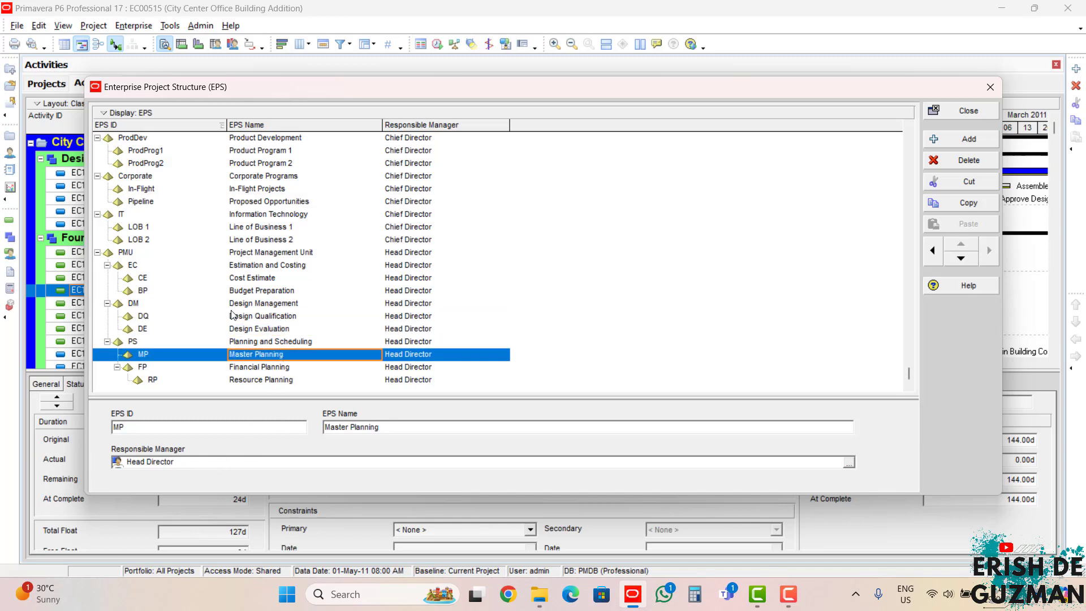
# Step: Assign Director of Estimation and Costing as responsible manager of the Estimation and Costing node, including its WBS elements
pyautogui.click(255, 266)
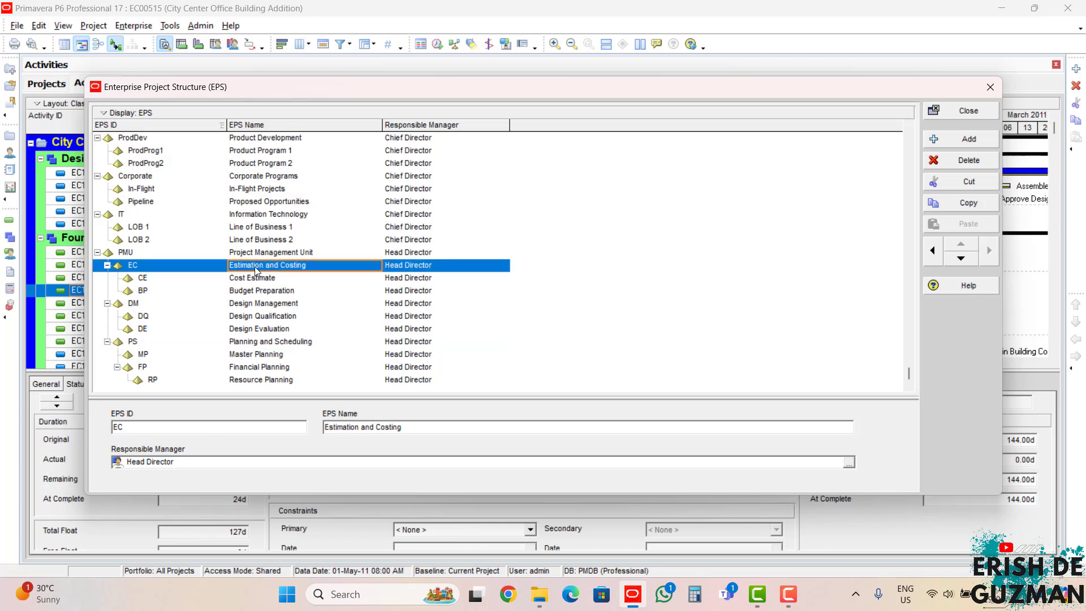
pyautogui.click(849, 463)
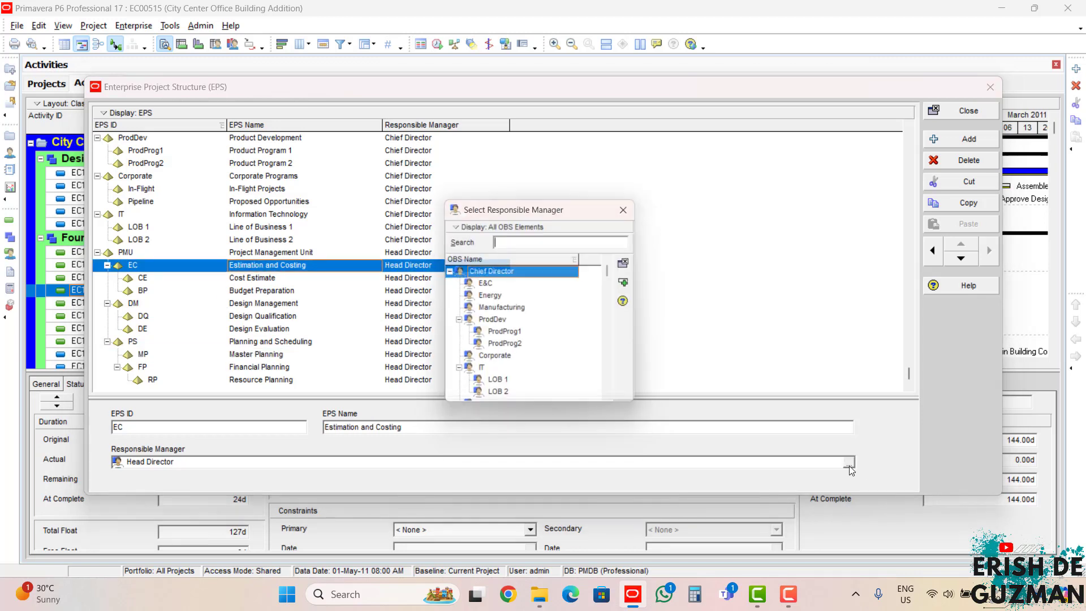
pyautogui.click(536, 346)
pyautogui.scroll(-1, 538, 348)
pyautogui.scroll(-3, 536, 346)
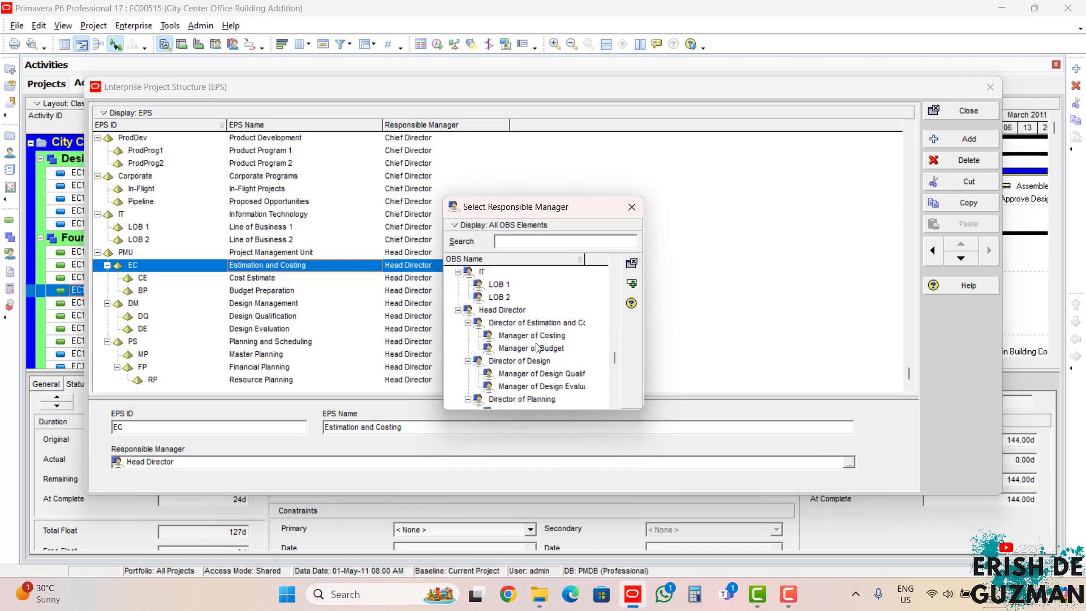
pyautogui.scroll(1, 517, 312)
pyautogui.click(518, 310)
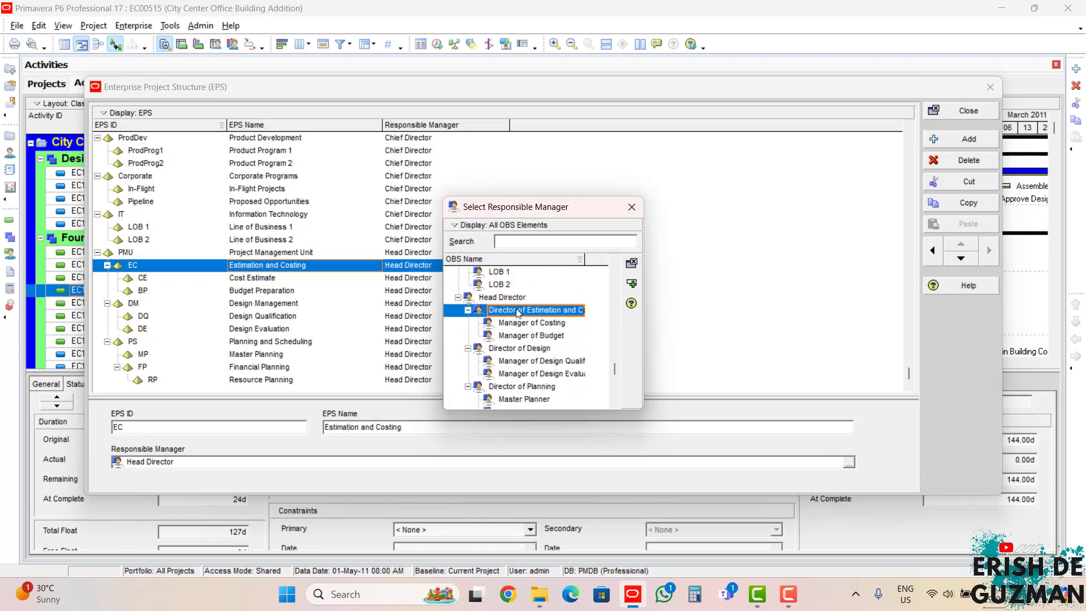
pyautogui.click(632, 285)
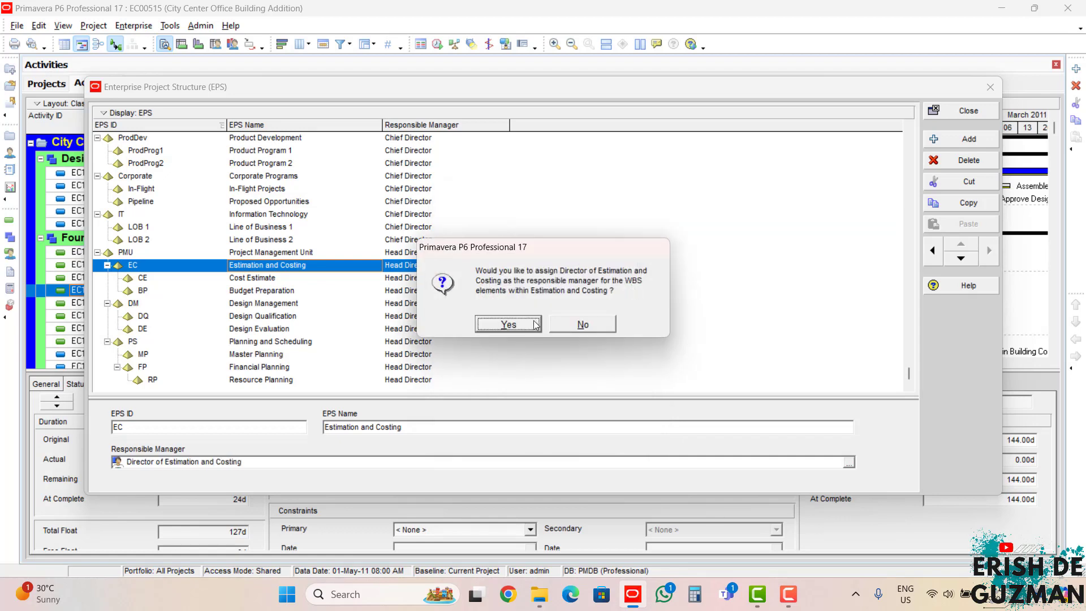
pyautogui.click(536, 325)
# Step: Set the Design Management node's responsible manager to Director of Design and apply it to its WBS elements
pyautogui.click(261, 305)
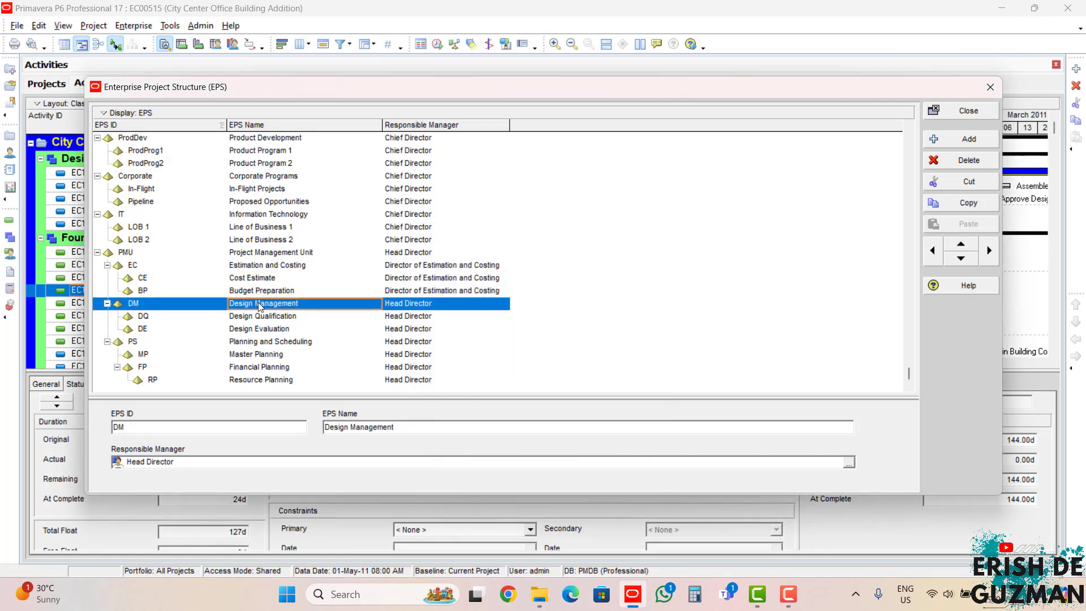
pyautogui.click(849, 463)
pyautogui.scroll(-3, 566, 339)
pyautogui.scroll(-2, 547, 329)
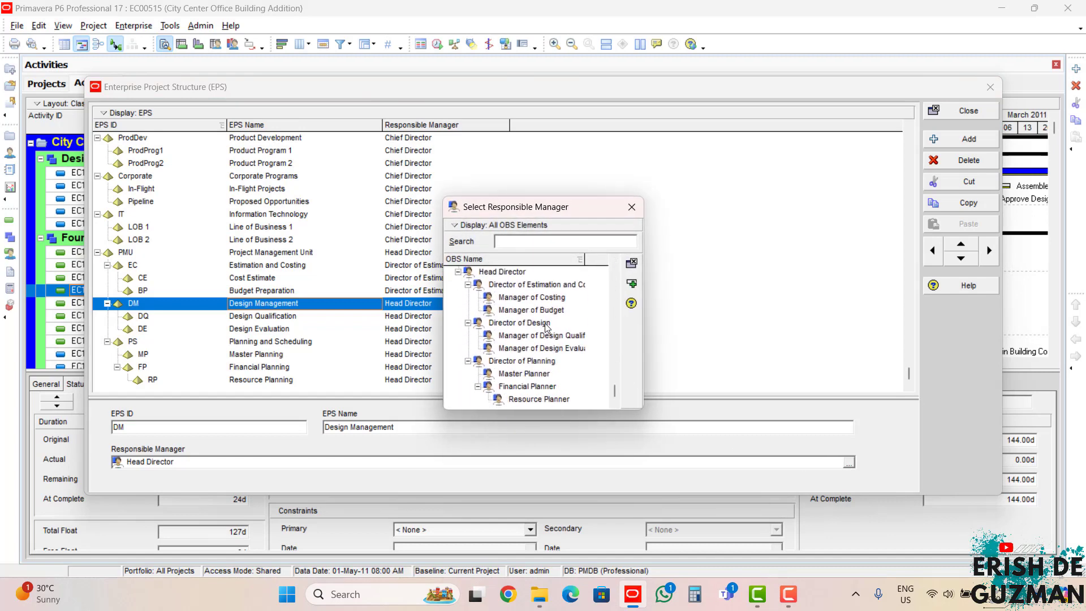
pyautogui.click(547, 325)
pyautogui.click(632, 284)
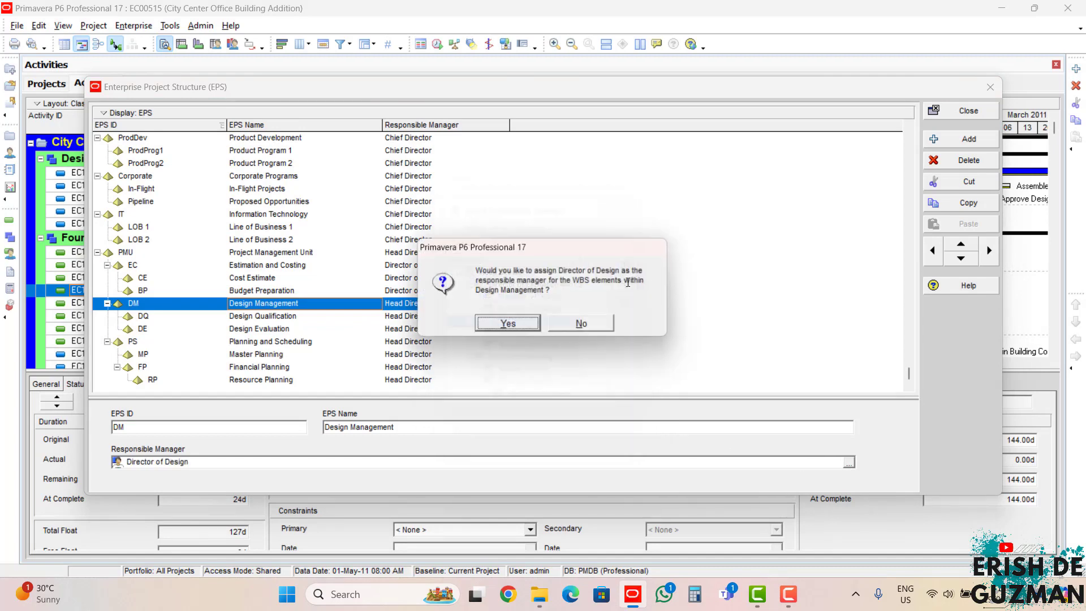
pyautogui.click(508, 324)
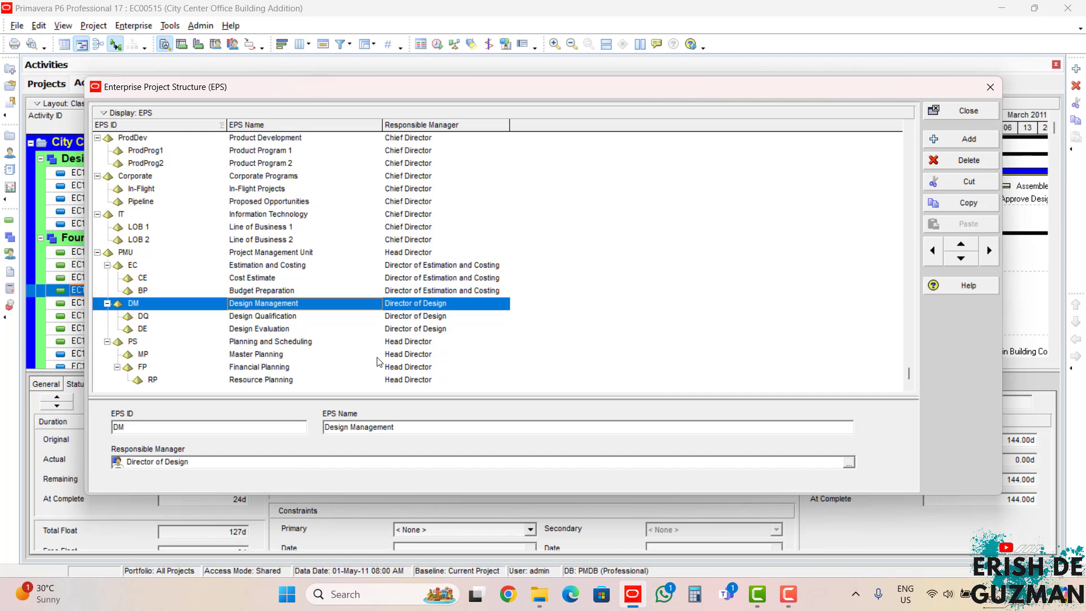
# Step: Make Director of Planning the responsible manager of the Planning and Scheduling node and its WBS elements
pyautogui.click(254, 342)
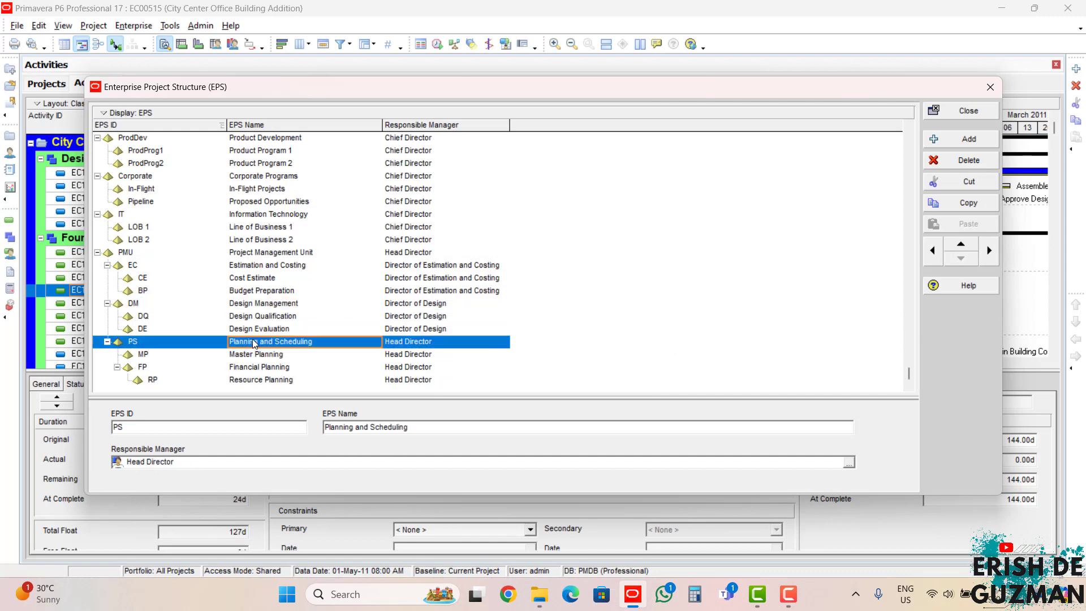
pyautogui.click(849, 463)
pyautogui.scroll(-5, 541, 348)
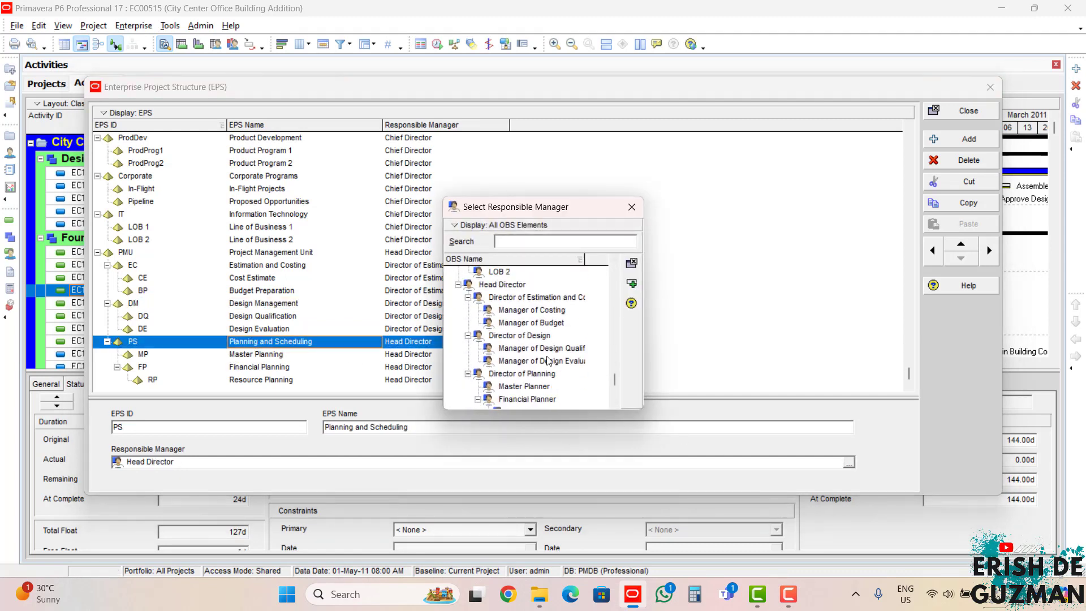
pyautogui.click(534, 360)
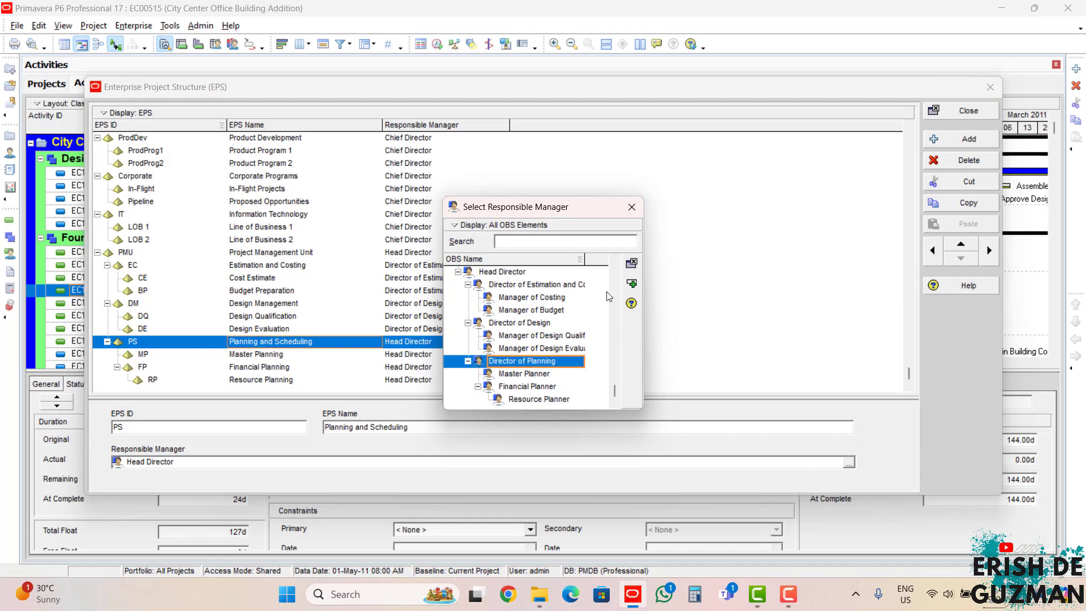
pyautogui.click(631, 283)
pyautogui.click(522, 324)
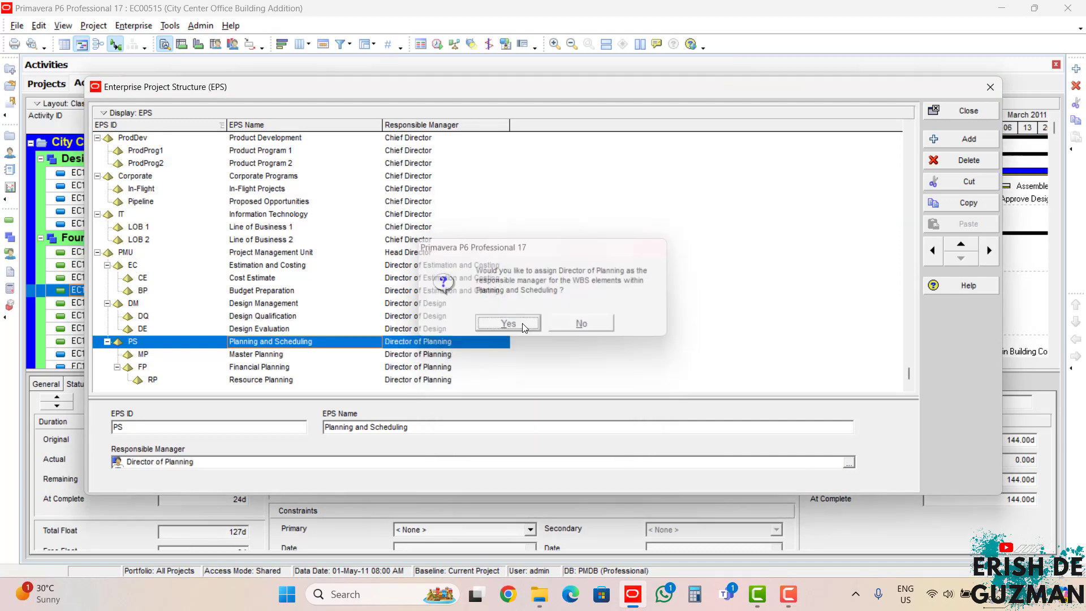
# Step: Assign Manager of Costing as responsible manager of the Cost Estimate node under Estimation and Costing
pyautogui.click(252, 268)
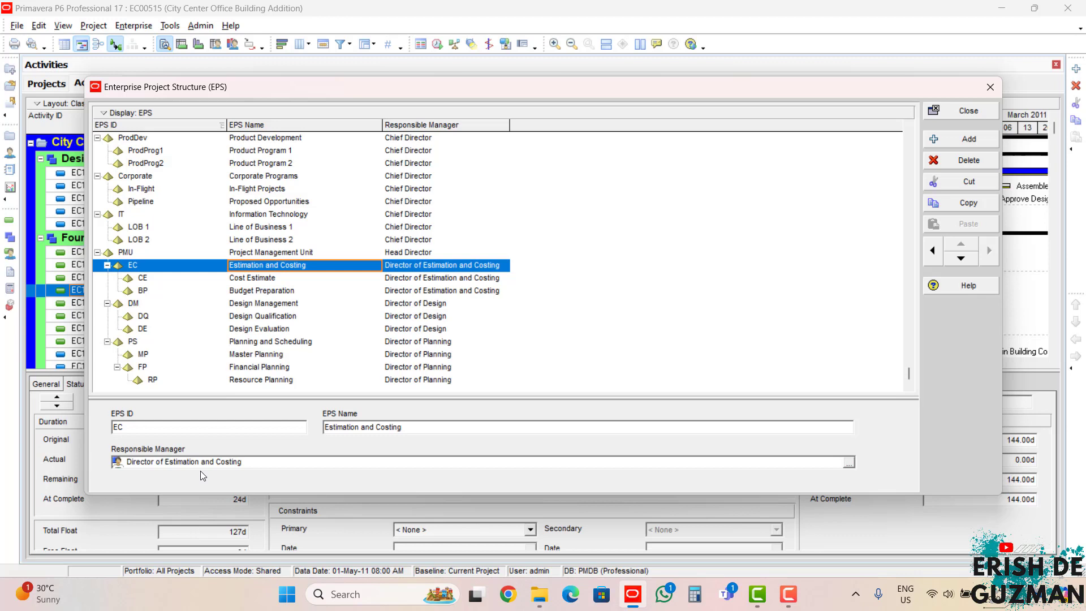
pyautogui.click(252, 281)
pyautogui.click(254, 292)
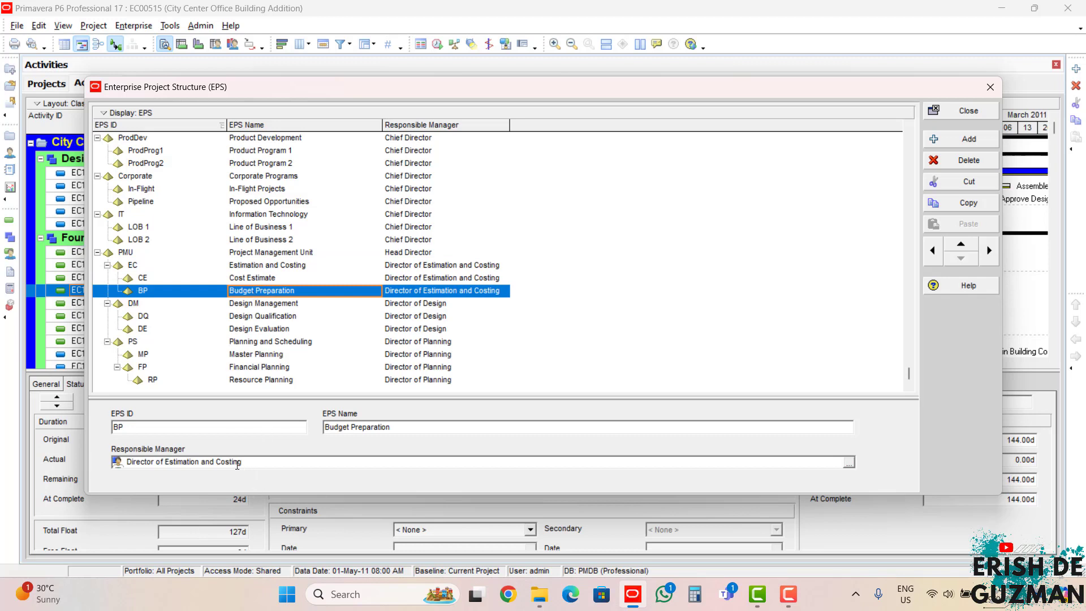
pyautogui.click(266, 279)
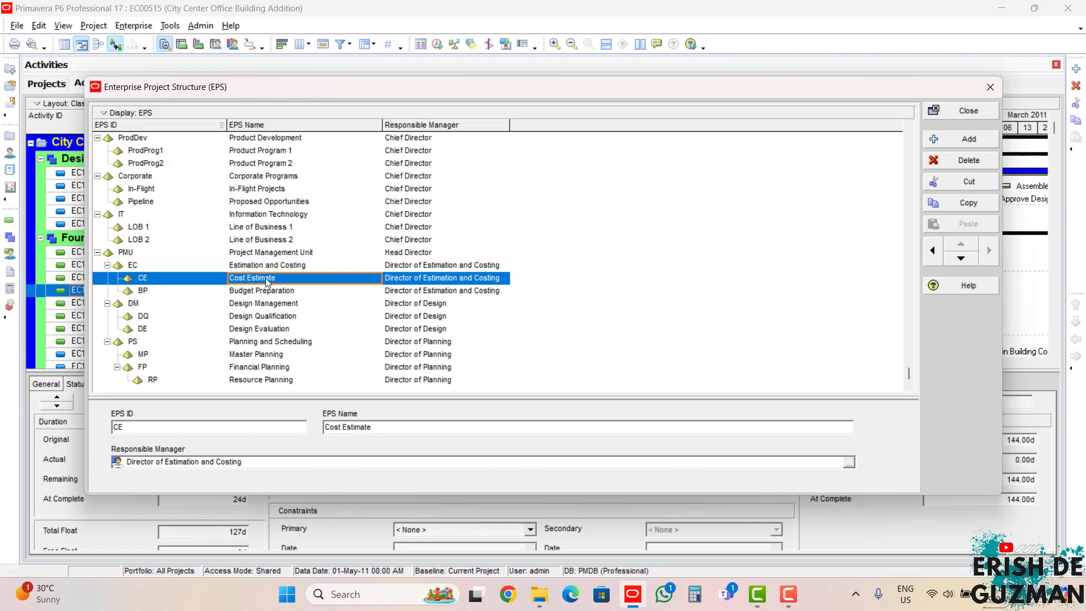
pyautogui.click(267, 291)
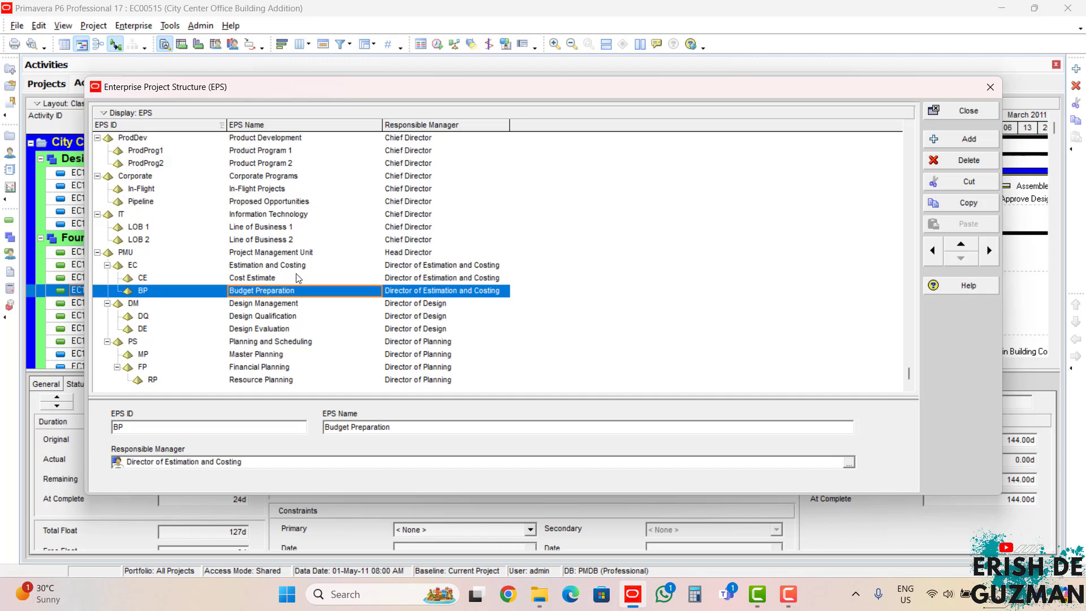
pyautogui.click(298, 278)
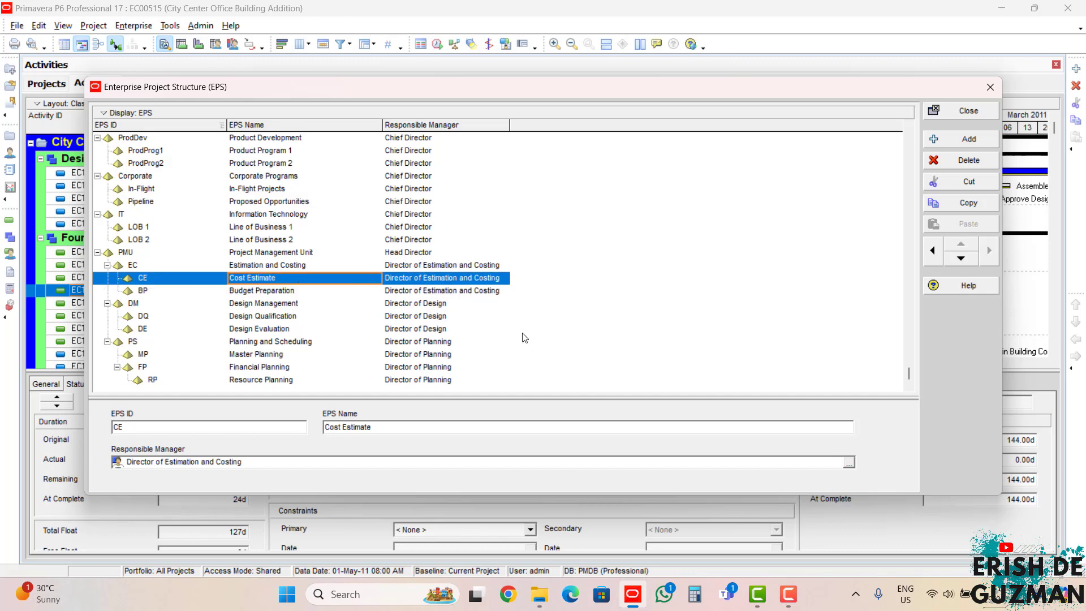
pyautogui.click(849, 463)
pyautogui.click(560, 323)
pyautogui.scroll(-5, 562, 327)
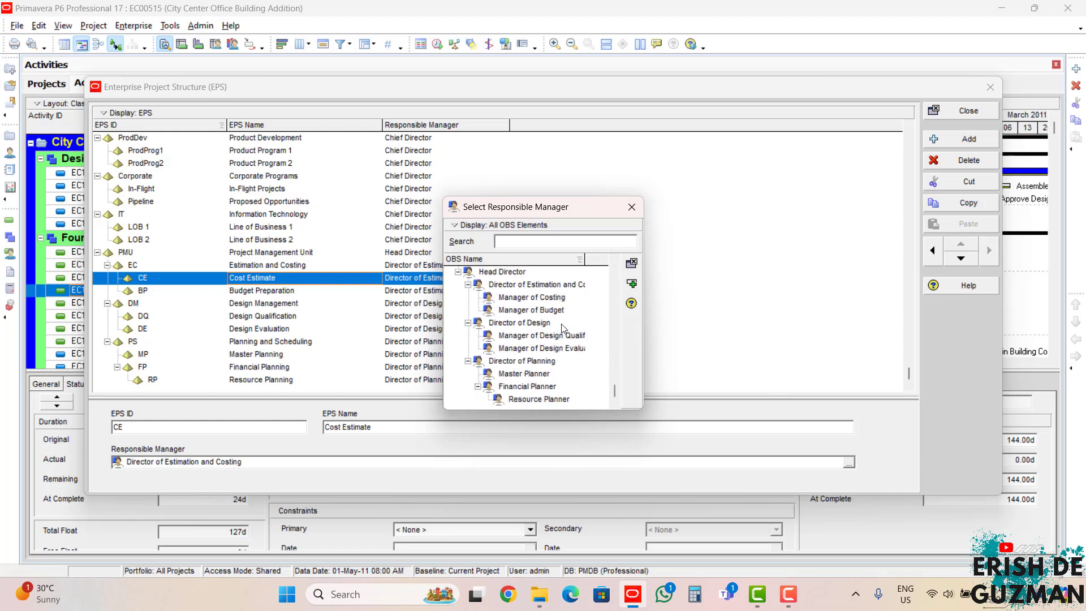
pyautogui.click(545, 299)
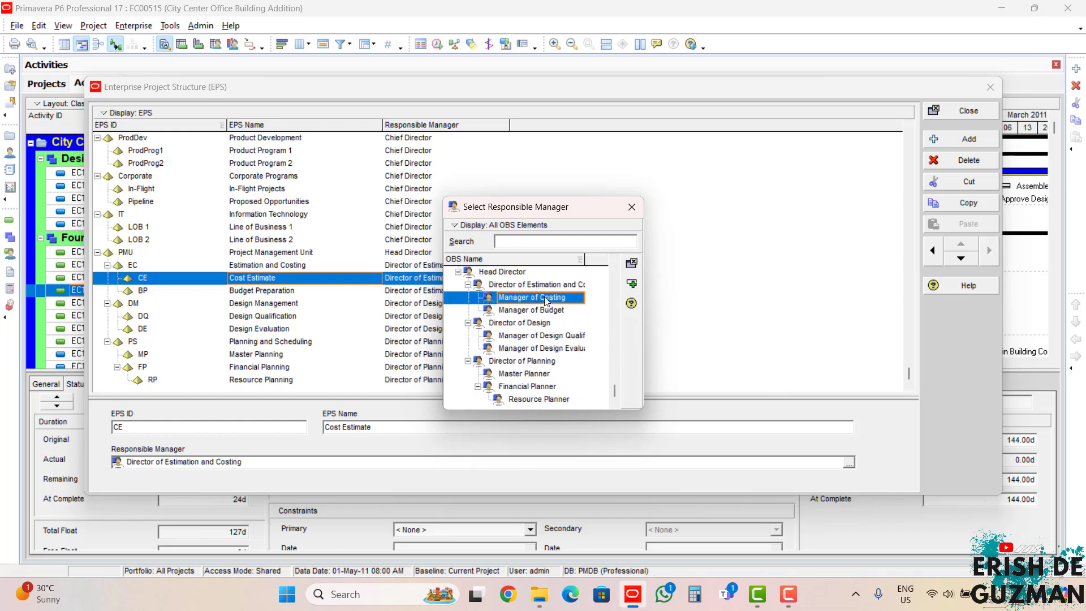
pyautogui.click(631, 285)
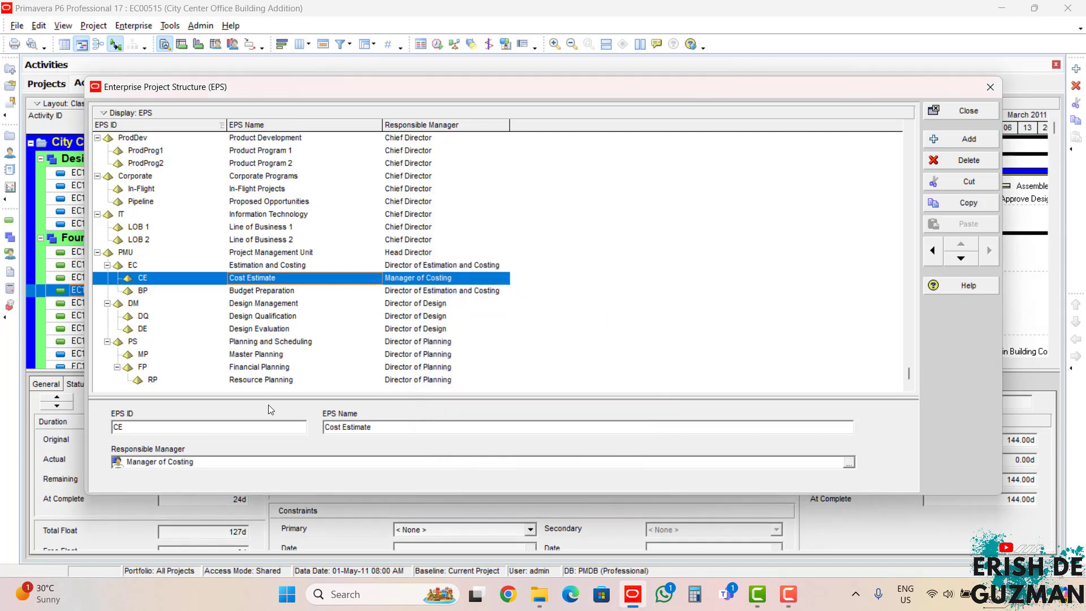
# Step: Set the Budget Preparation node's responsible manager to Manager of Budget
pyautogui.click(256, 290)
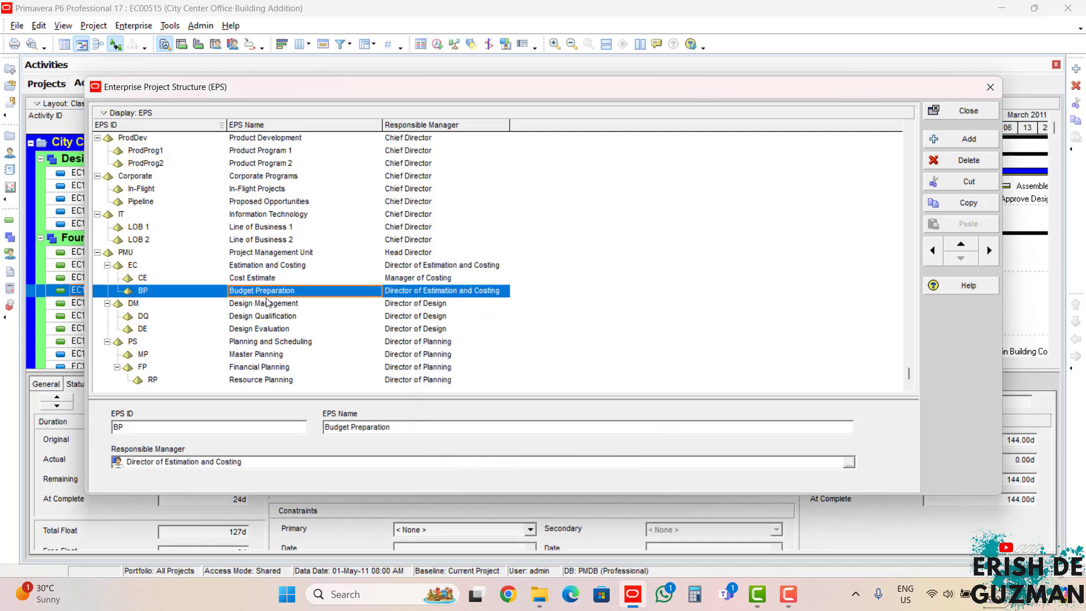
pyautogui.click(848, 463)
pyautogui.click(479, 360)
pyautogui.scroll(-5, 510, 340)
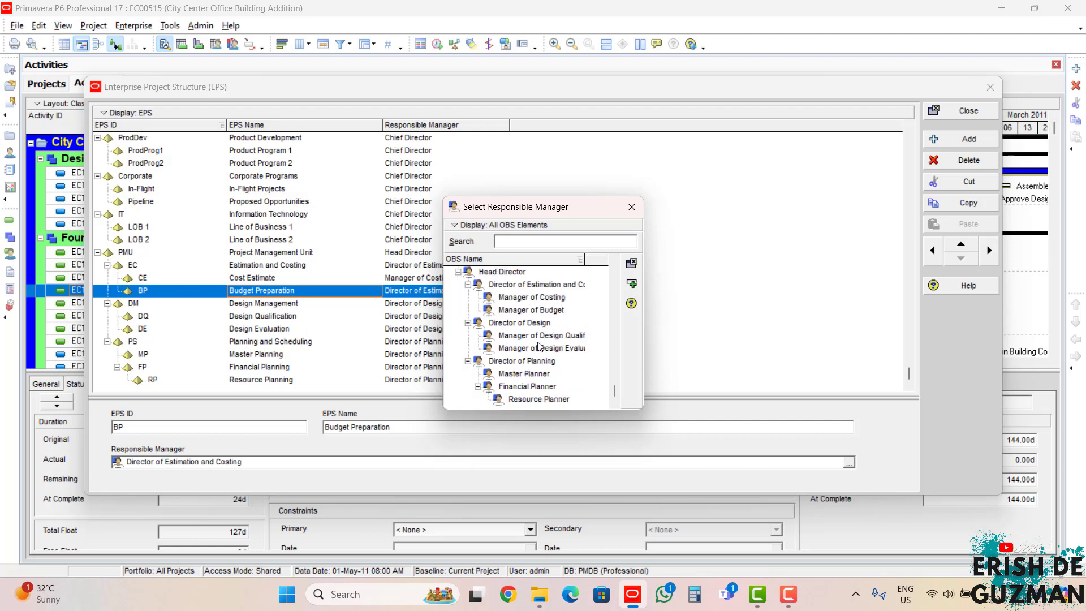
pyautogui.click(536, 312)
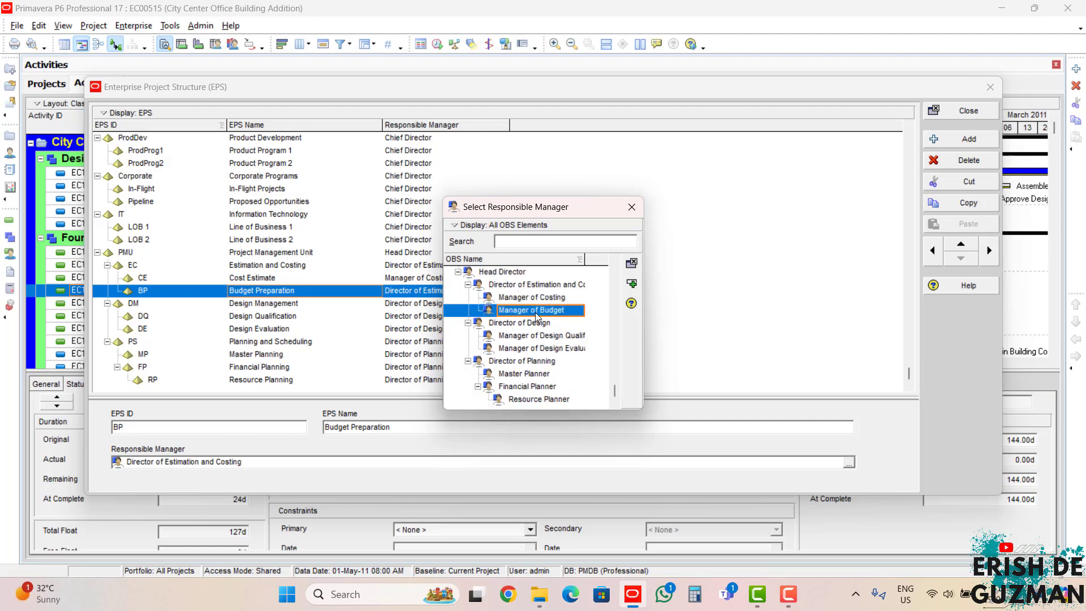
pyautogui.click(632, 264)
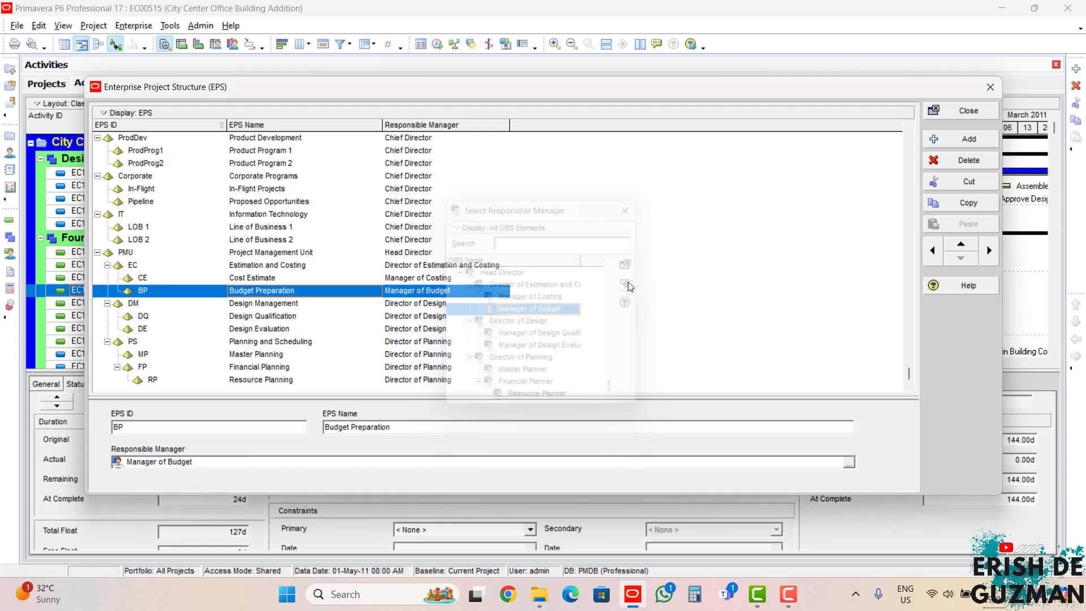
# Step: Make Manager of Design Qualification the responsible manager of the Design Qualification node under Design Management
pyautogui.click(249, 322)
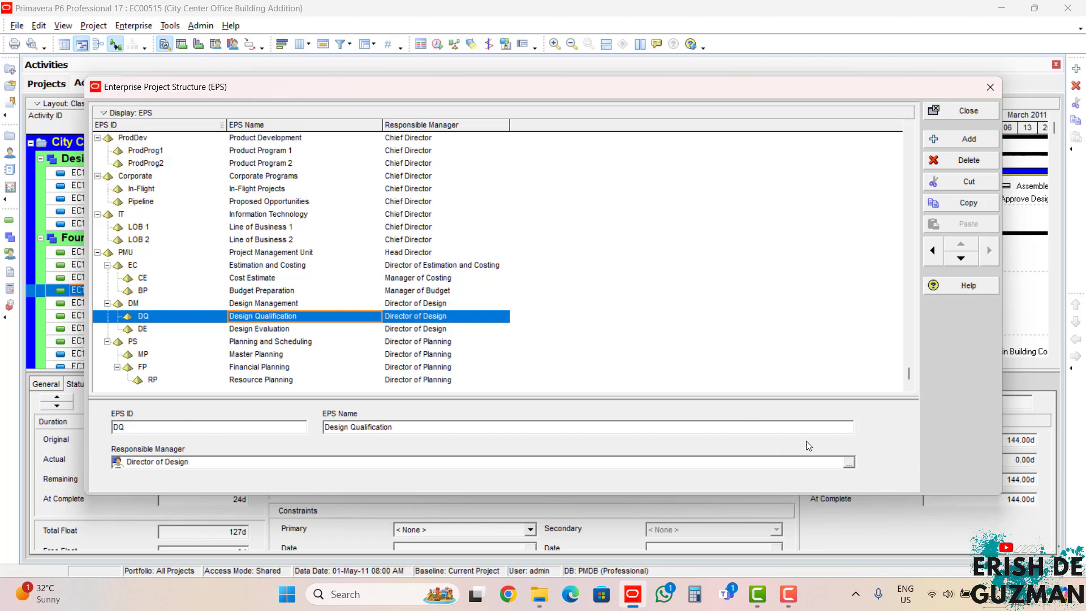
pyautogui.click(848, 462)
pyautogui.click(499, 335)
pyautogui.scroll(-3, 500, 335)
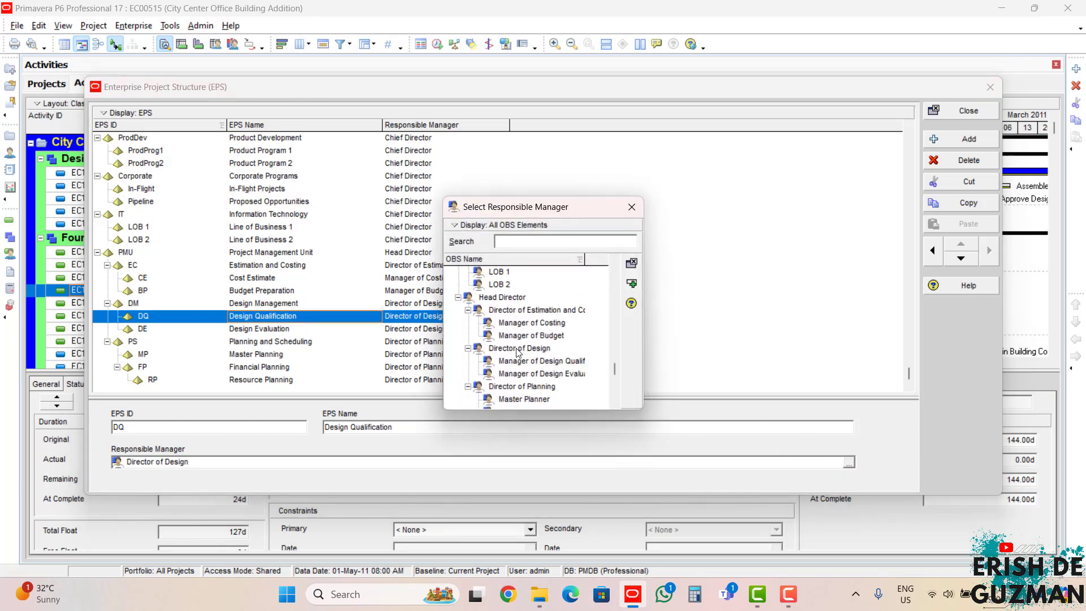
pyautogui.click(542, 362)
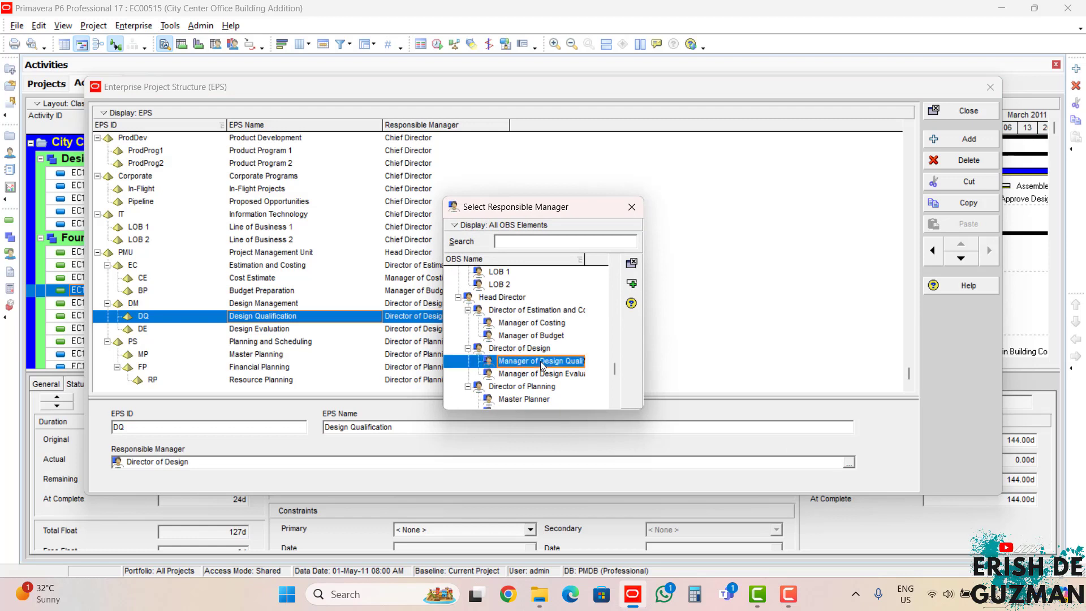
pyautogui.click(631, 283)
# Step: Assign Manager of Design Evaluation as responsible manager of the Design Evaluation node
pyautogui.click(448, 330)
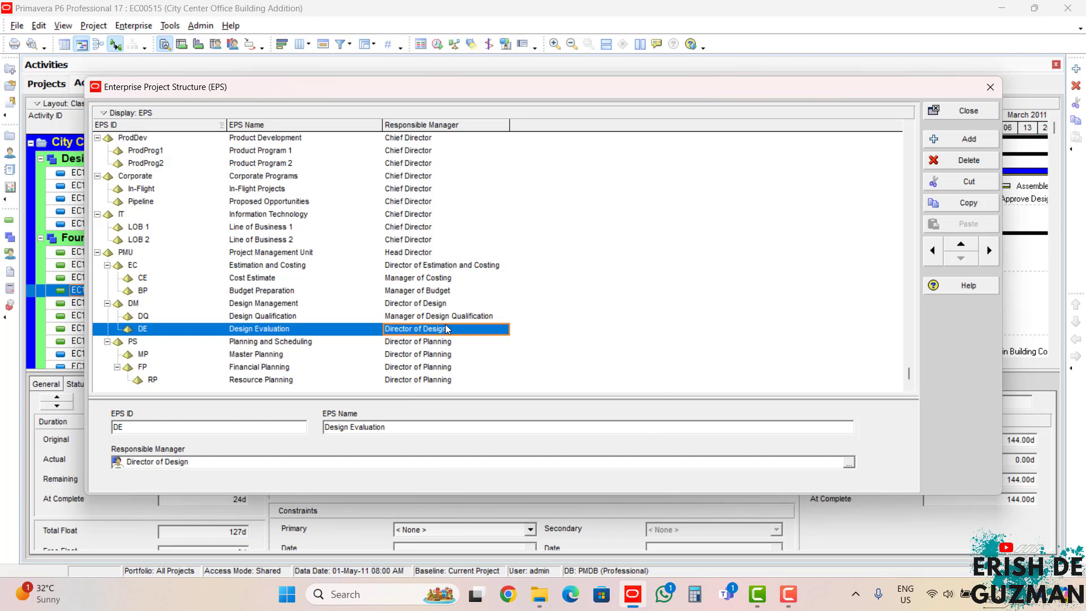
pyautogui.click(848, 464)
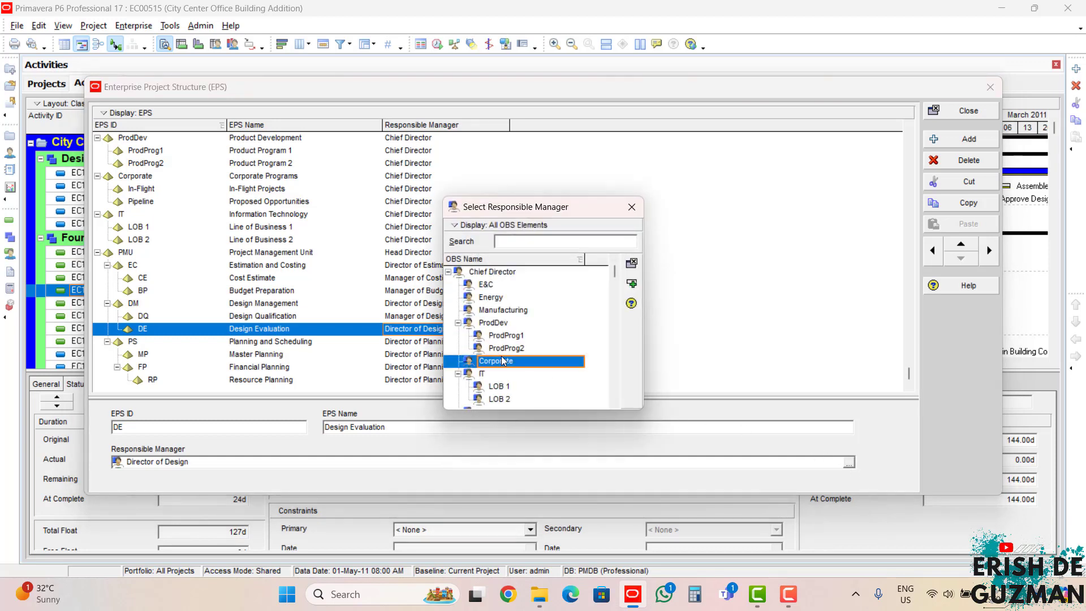
pyautogui.scroll(-4, 501, 355)
pyautogui.click(534, 349)
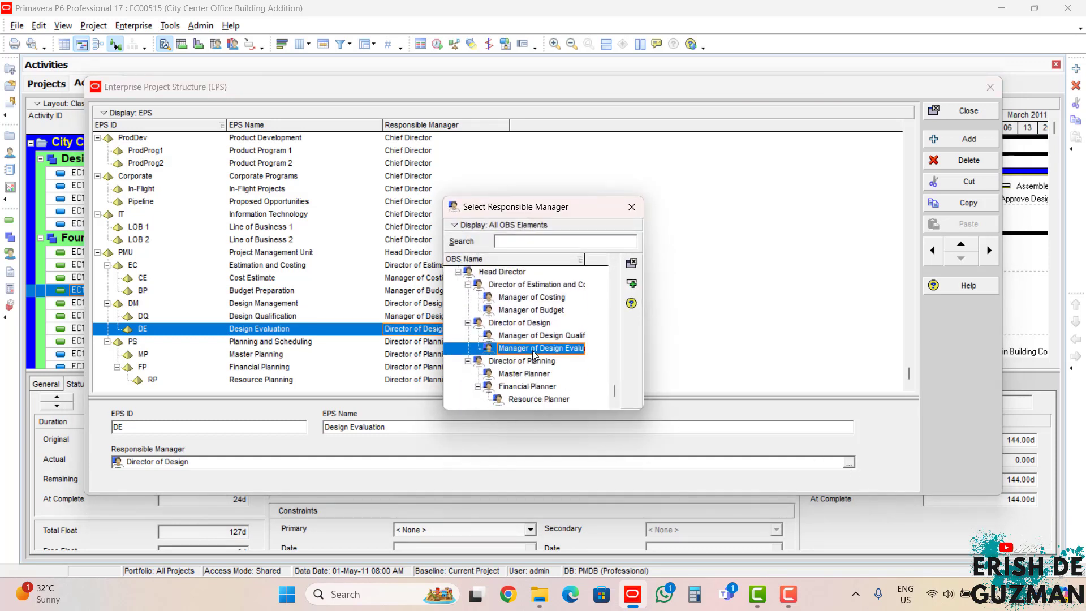
pyautogui.click(631, 283)
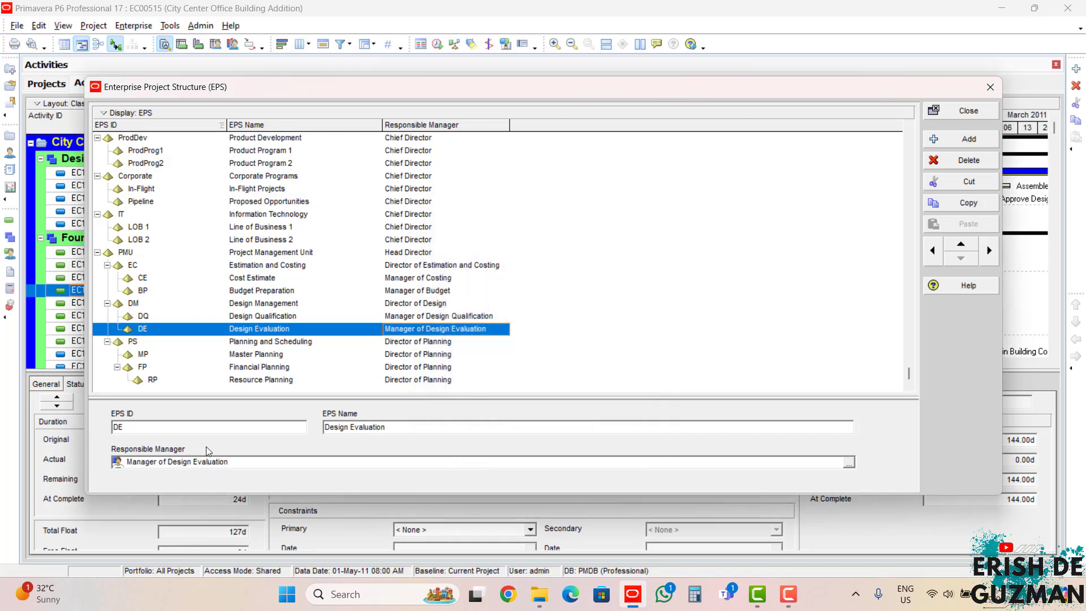
# Step: Set the responsible manager of the Master Planning node under Planning and Scheduling to Master Planner
pyautogui.click(279, 355)
pyautogui.click(848, 463)
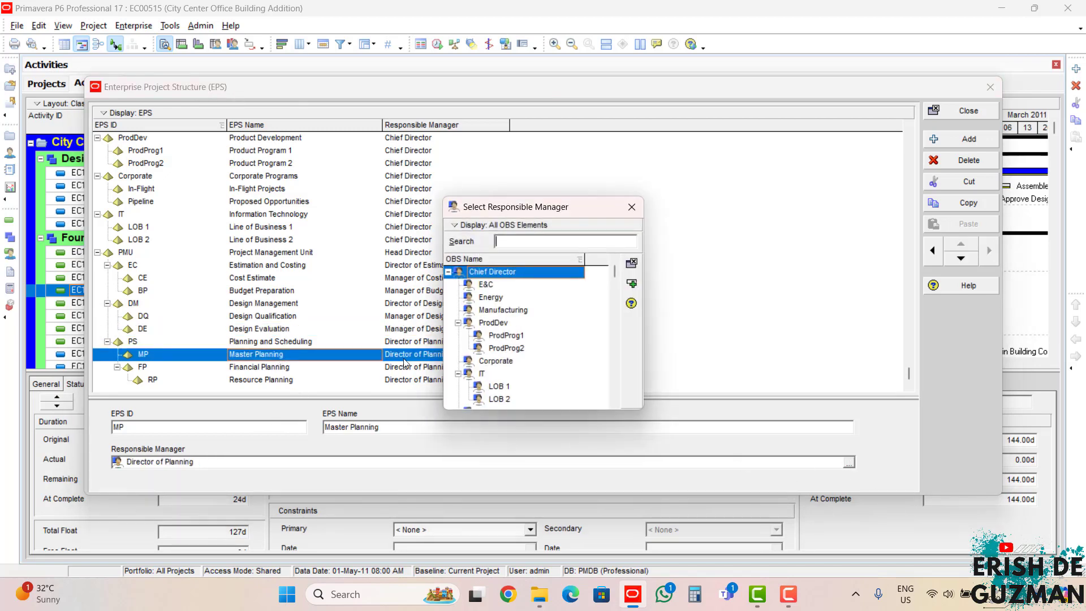
pyautogui.click(506, 347)
pyautogui.scroll(-2, 557, 385)
pyautogui.scroll(-2, 557, 385)
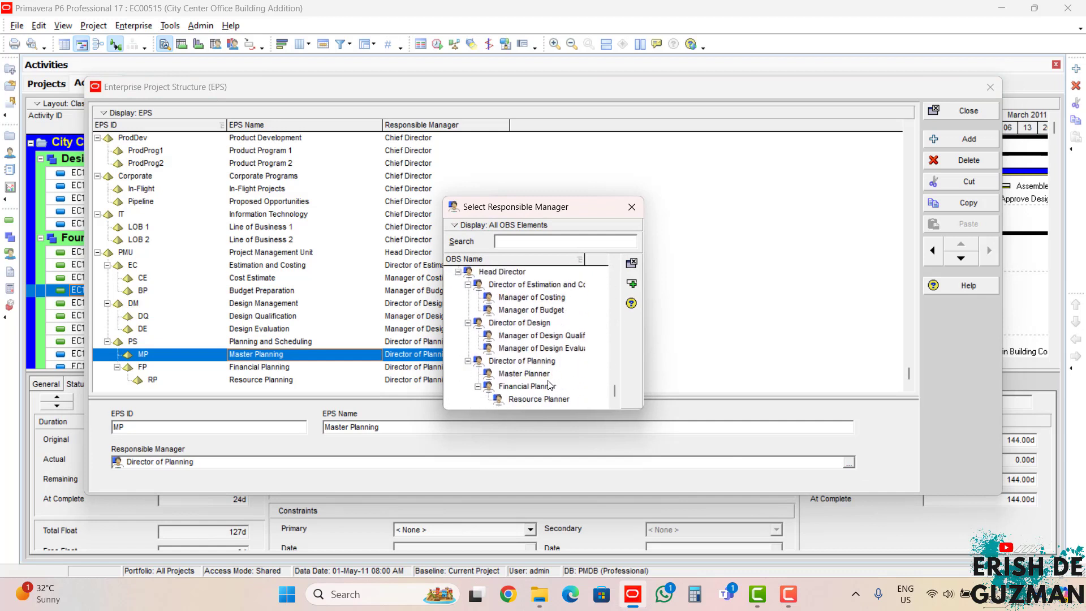
pyautogui.click(539, 374)
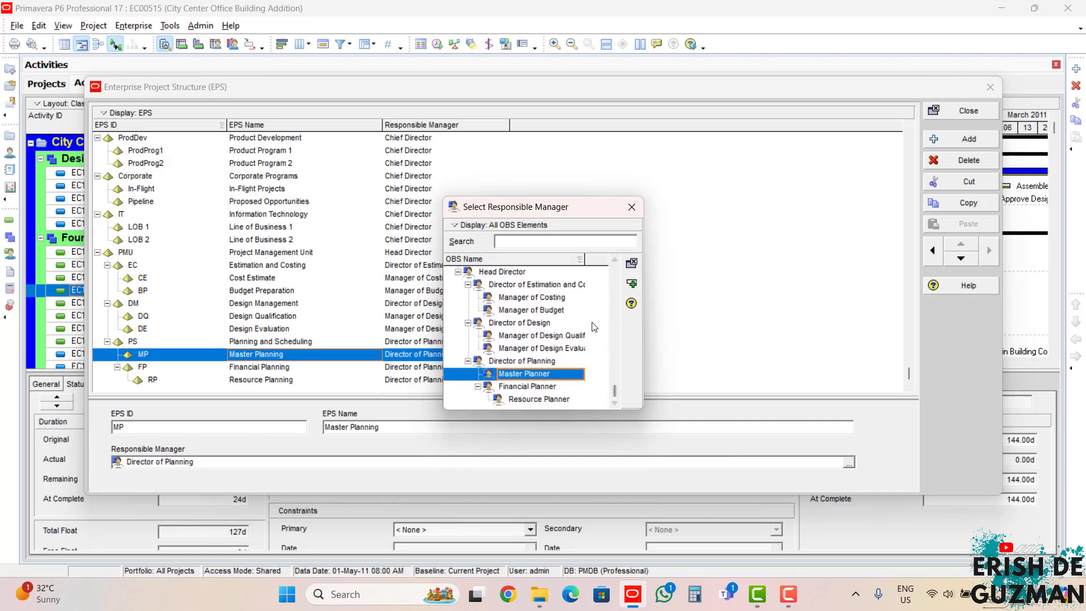
pyautogui.click(631, 284)
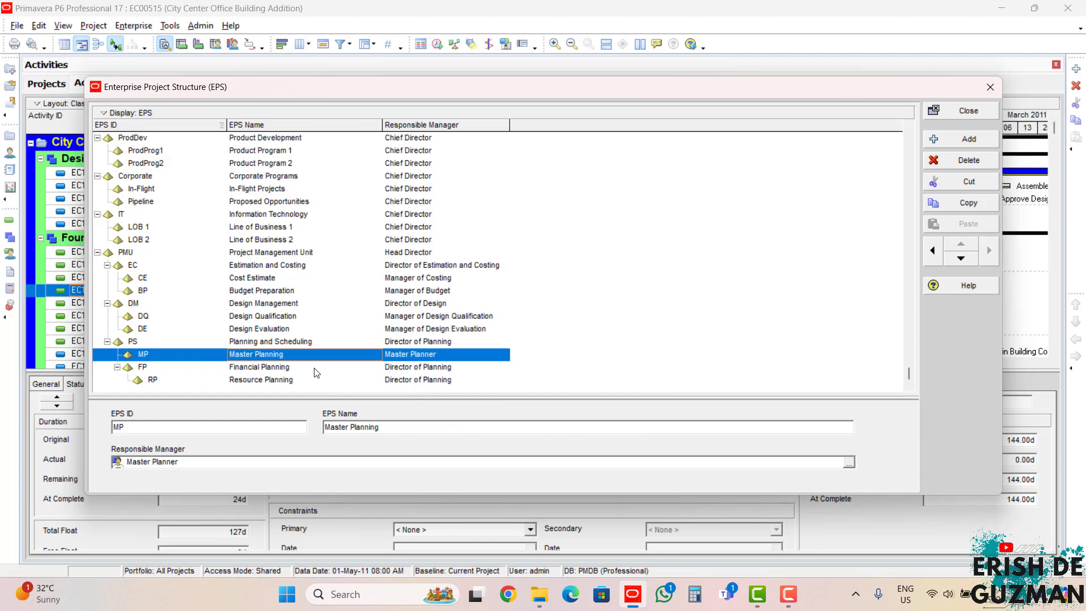
# Step: Assign Financial Planner as responsible manager of the Financial Planning node, including its WBS elements
pyautogui.click(349, 368)
pyautogui.click(849, 463)
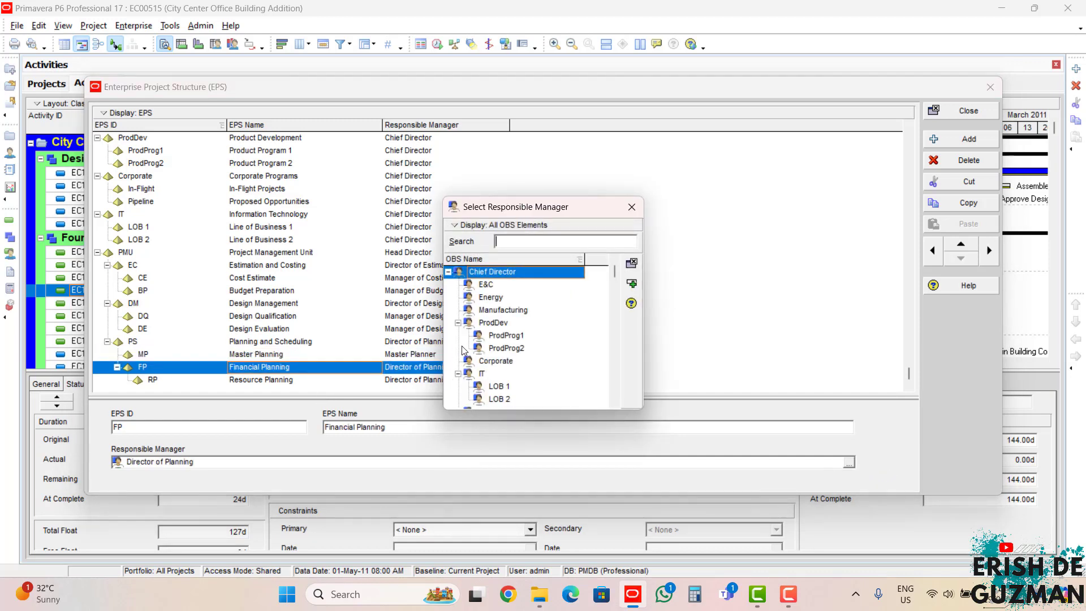
pyautogui.scroll(-5, 545, 388)
pyautogui.click(543, 387)
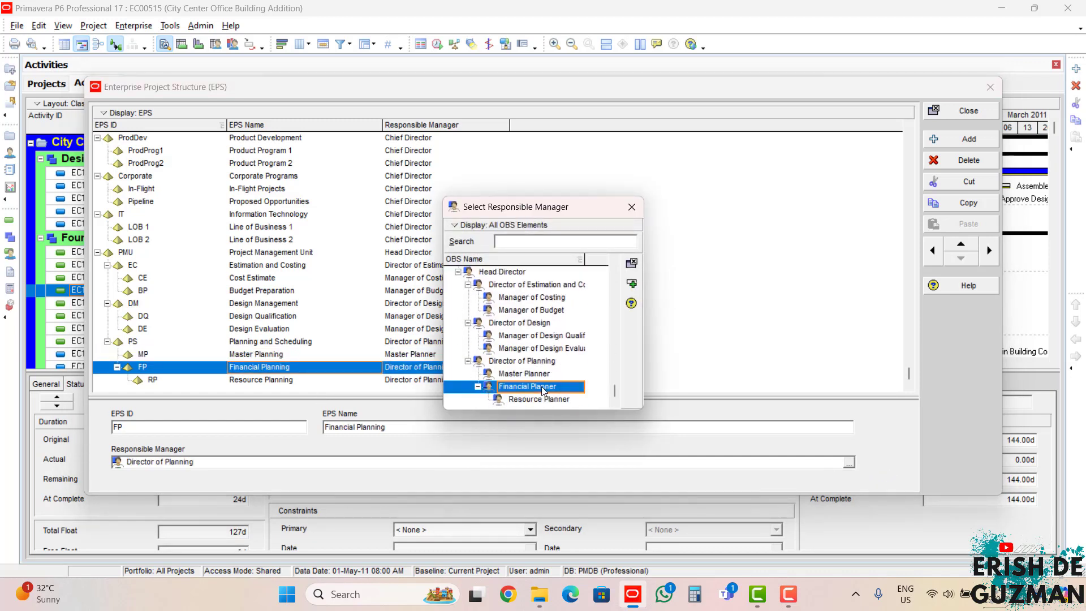
pyautogui.click(631, 283)
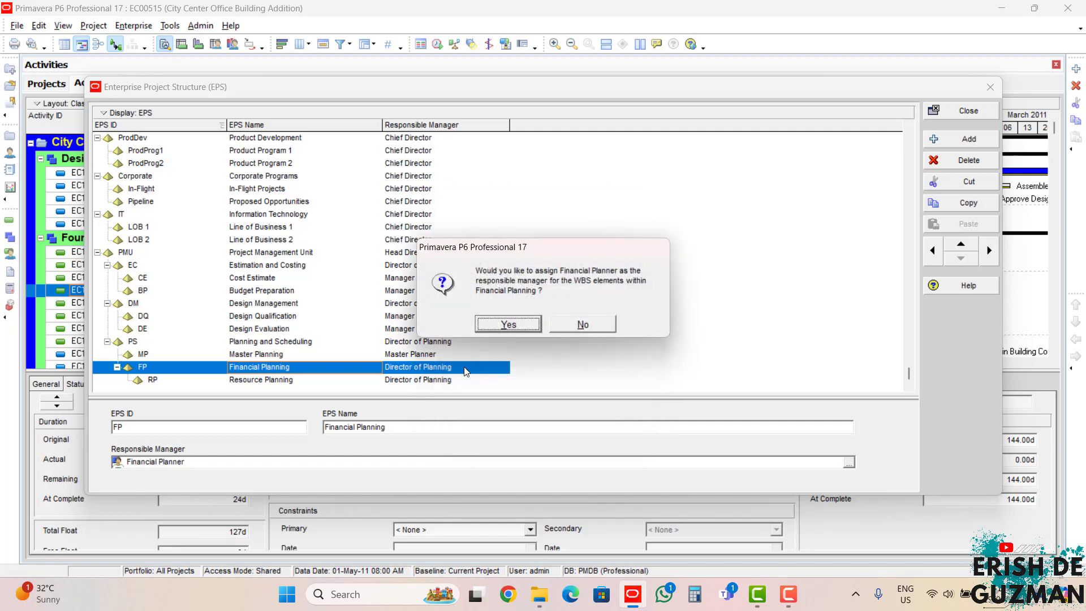
pyautogui.click(535, 327)
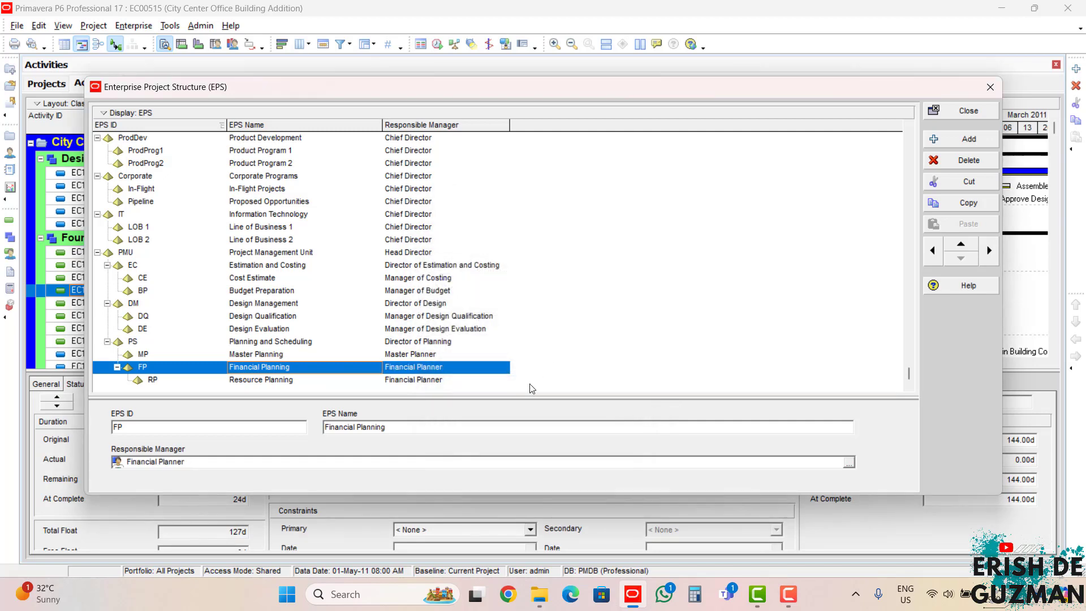
# Step: Change the responsible manager of the Resource Planning node under Financial Planning to Resource Planner
pyautogui.click(395, 379)
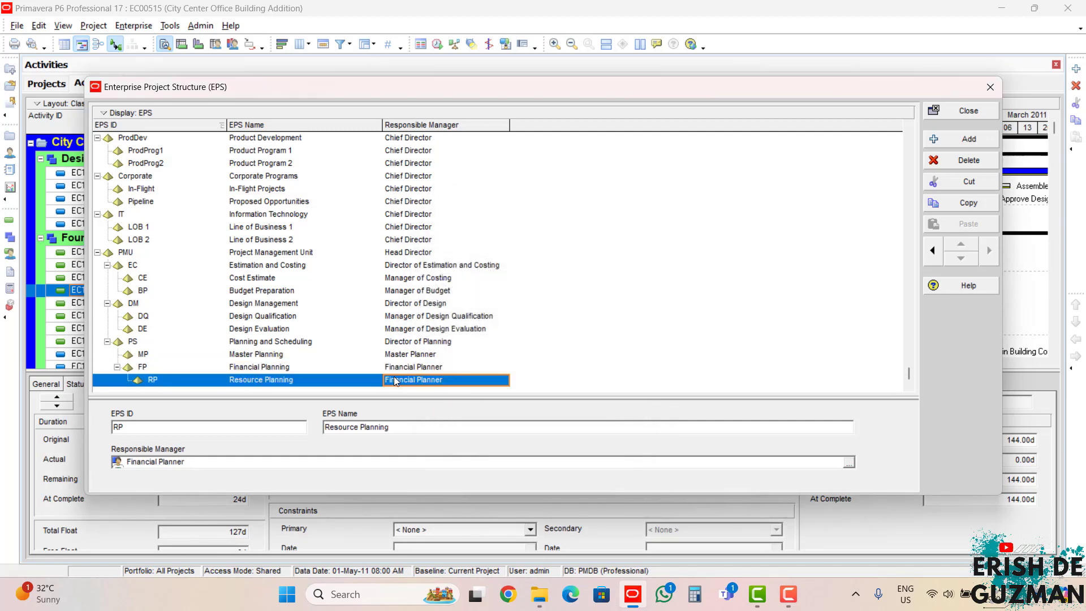
pyautogui.click(849, 461)
pyautogui.scroll(-5, 536, 376)
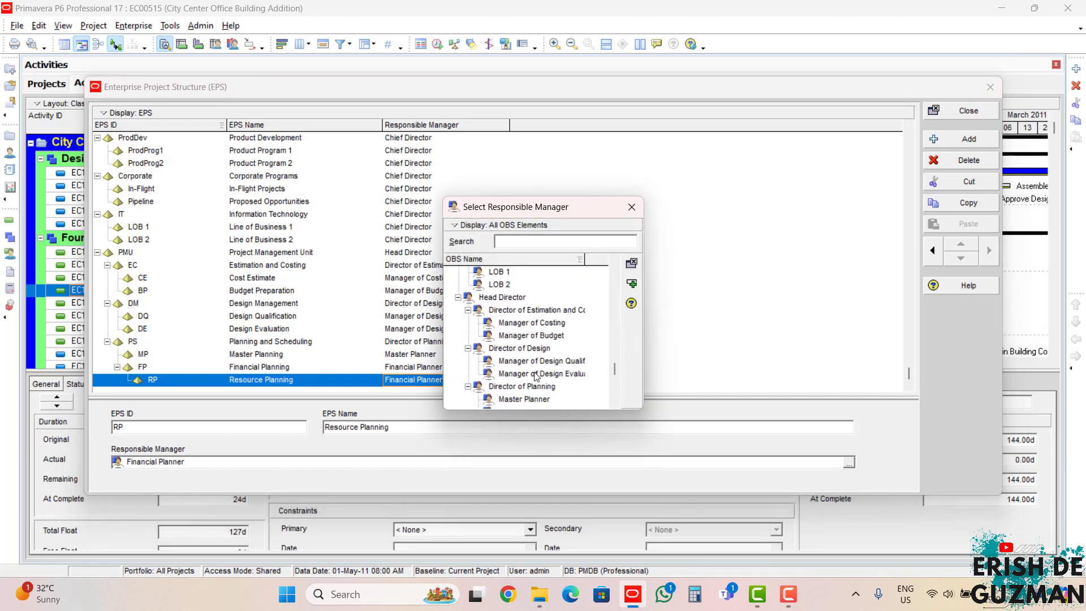
pyautogui.scroll(-1, 538, 385)
pyautogui.click(545, 398)
pyautogui.click(631, 284)
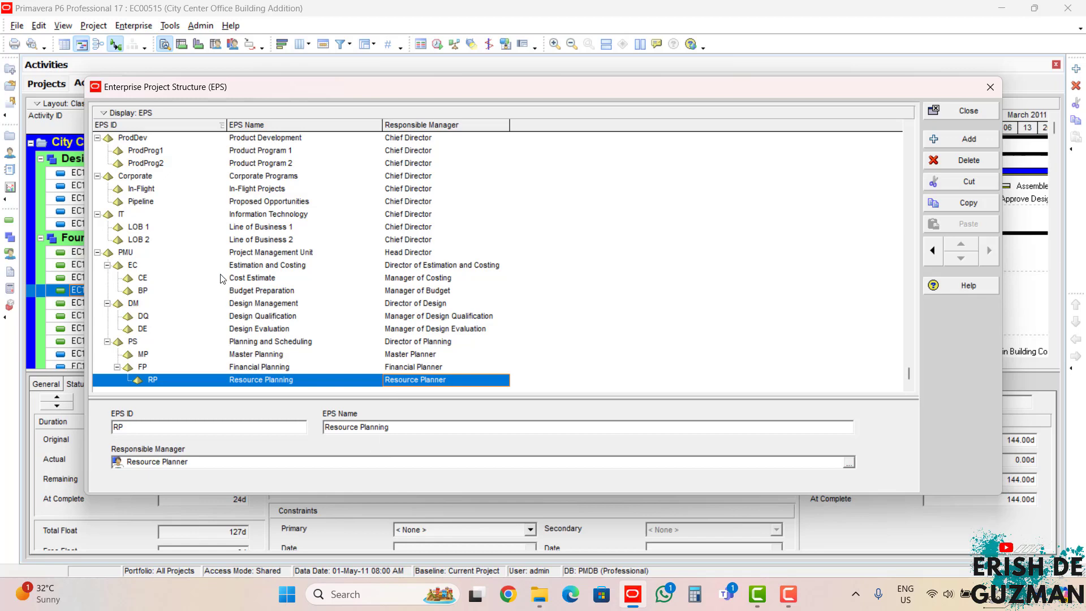
# Step: Show the enterprise project structure in chart view with Project Management Unit selected, review its branches, and close the structure
pyautogui.click(233, 254)
pyautogui.click(145, 118)
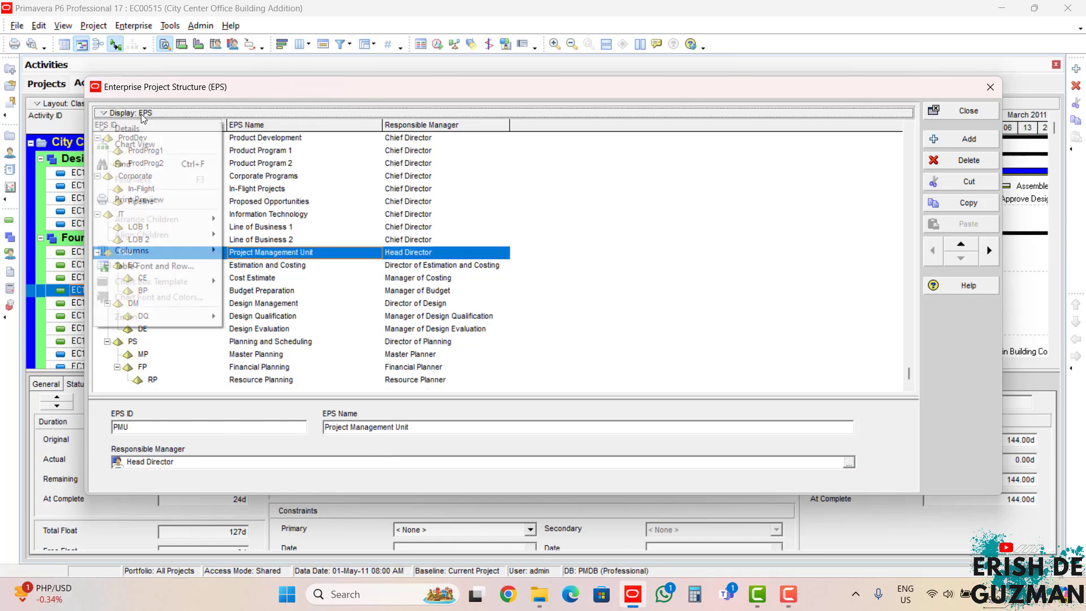
pyautogui.click(146, 142)
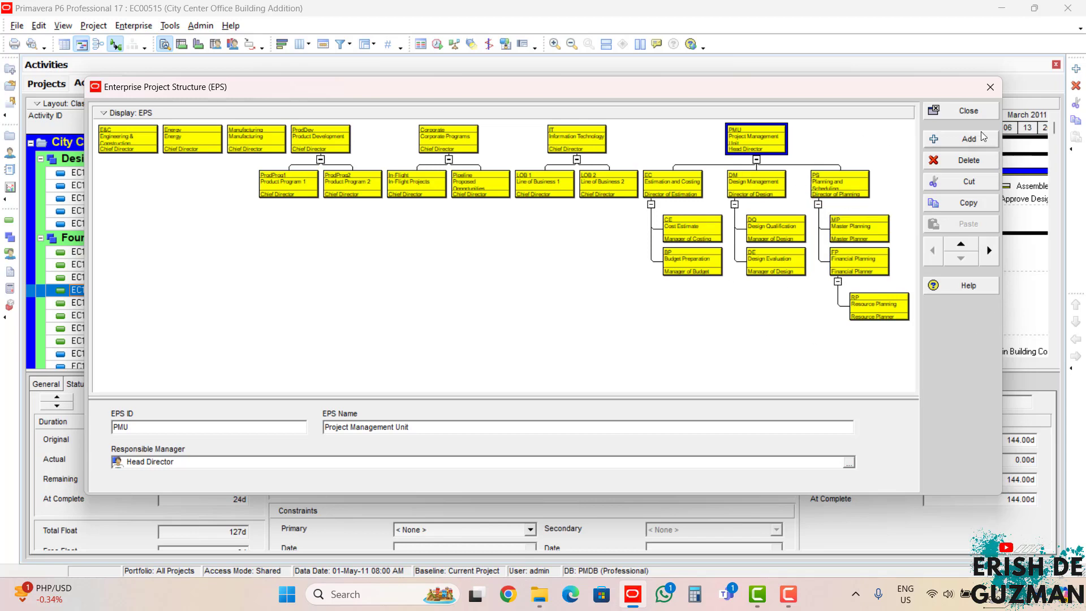
pyautogui.click(965, 110)
# Step: Open the organizational breakdown structure, examine the Head Director's general details, and open its description editor, cancelling without changes
pyautogui.click(134, 26)
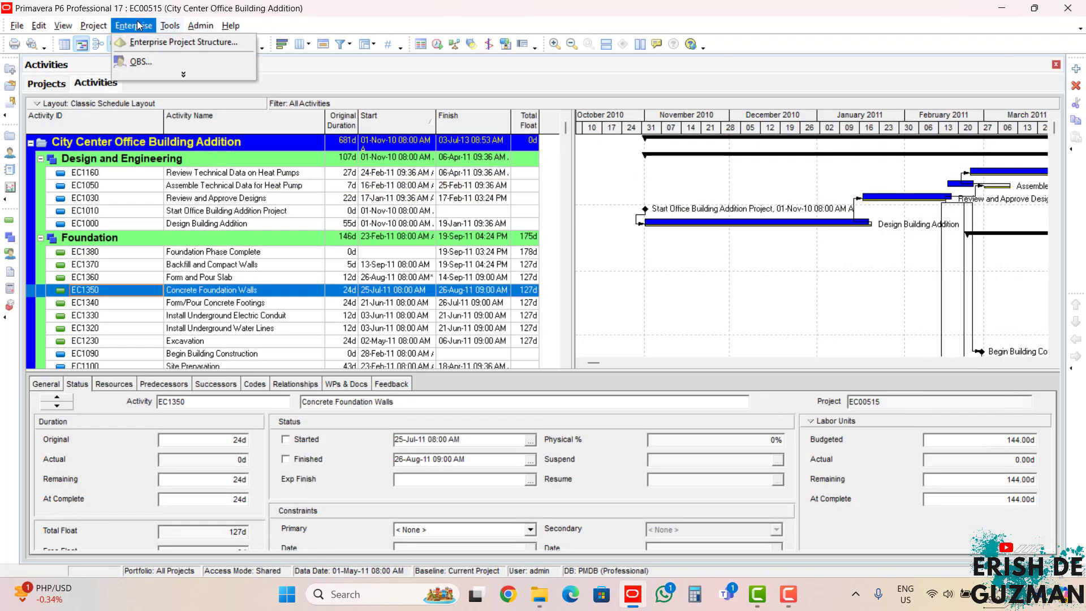
pyautogui.click(140, 60)
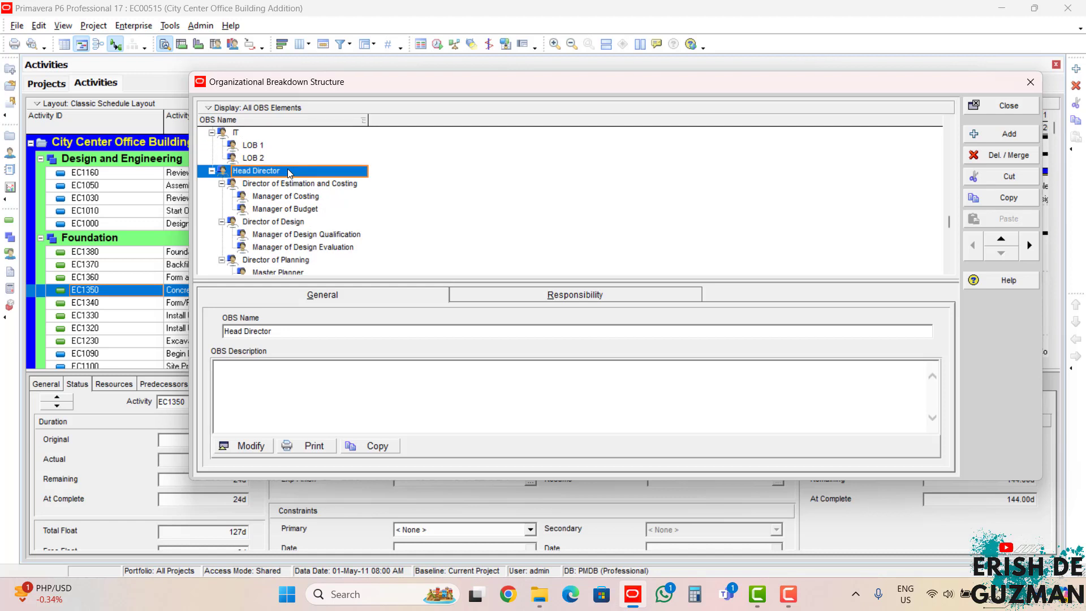
pyautogui.scroll(-1, 289, 174)
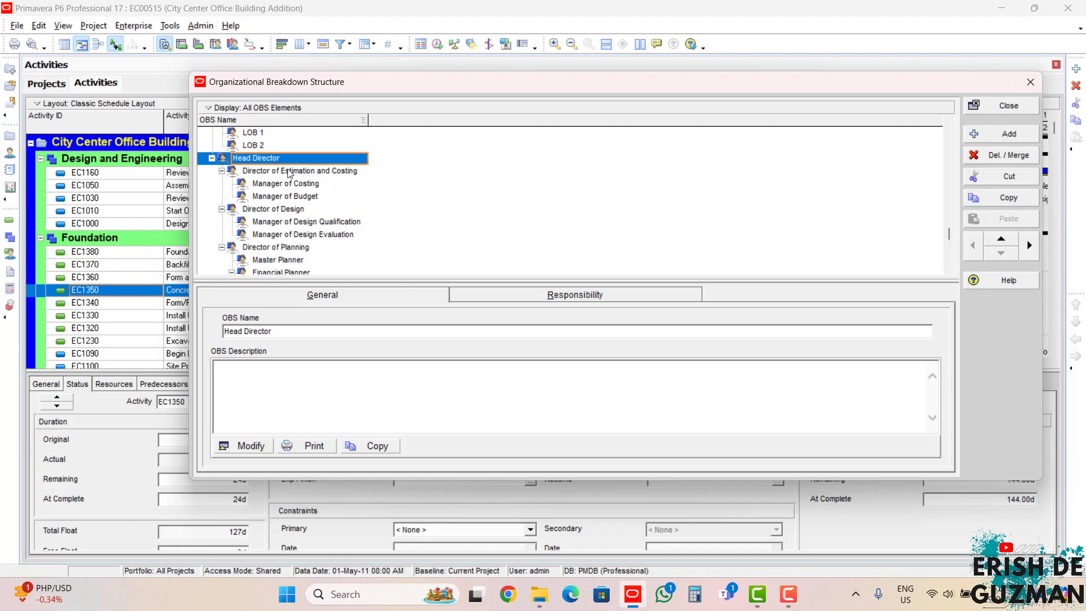
pyautogui.click(491, 297)
pyautogui.click(395, 293)
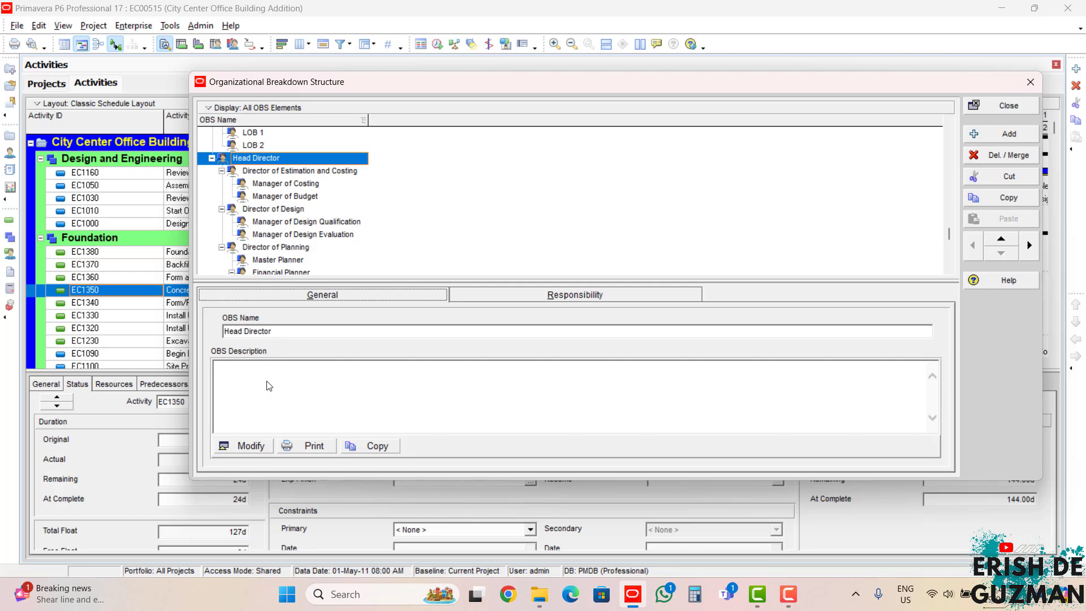
pyautogui.click(258, 446)
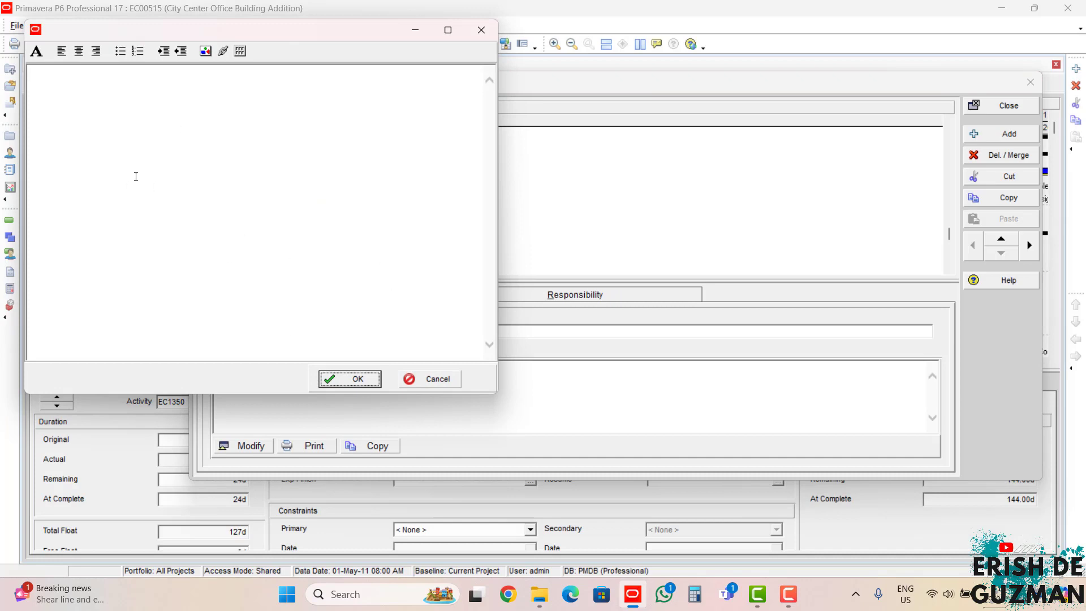
pyautogui.click(437, 378)
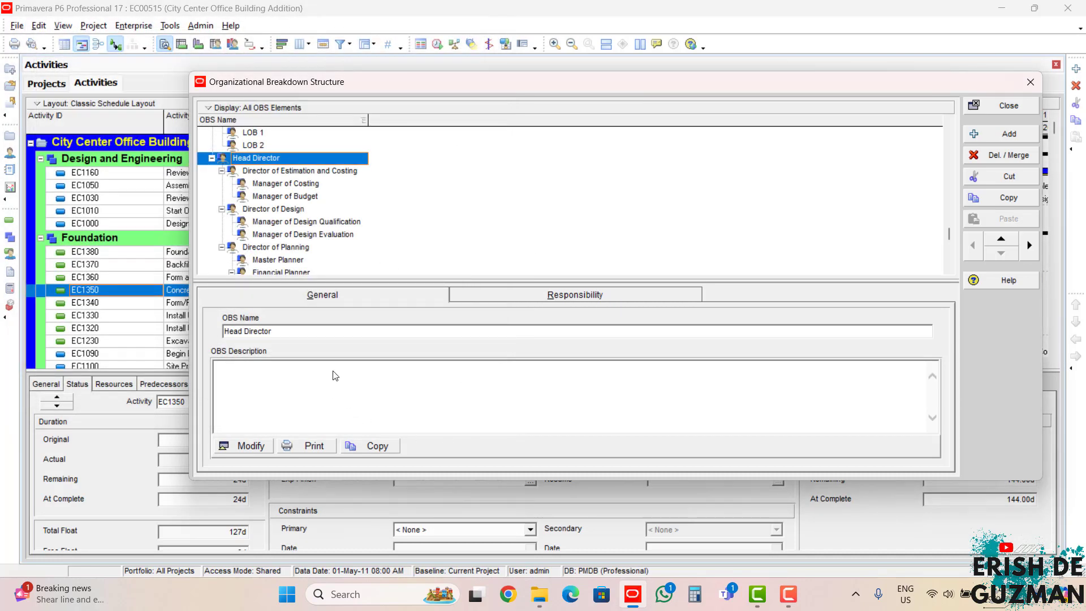
# Step: Review the EPS responsibilities of Head Director and the estimation, costing, budget and design roles down to Manager of Design Qualification
pyautogui.click(520, 294)
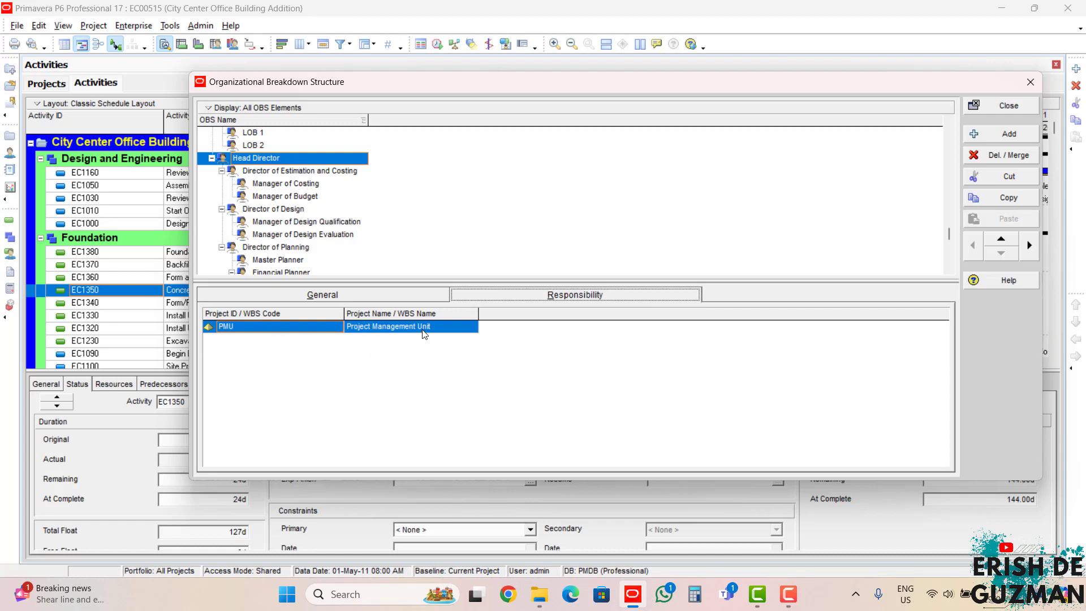
pyautogui.click(294, 171)
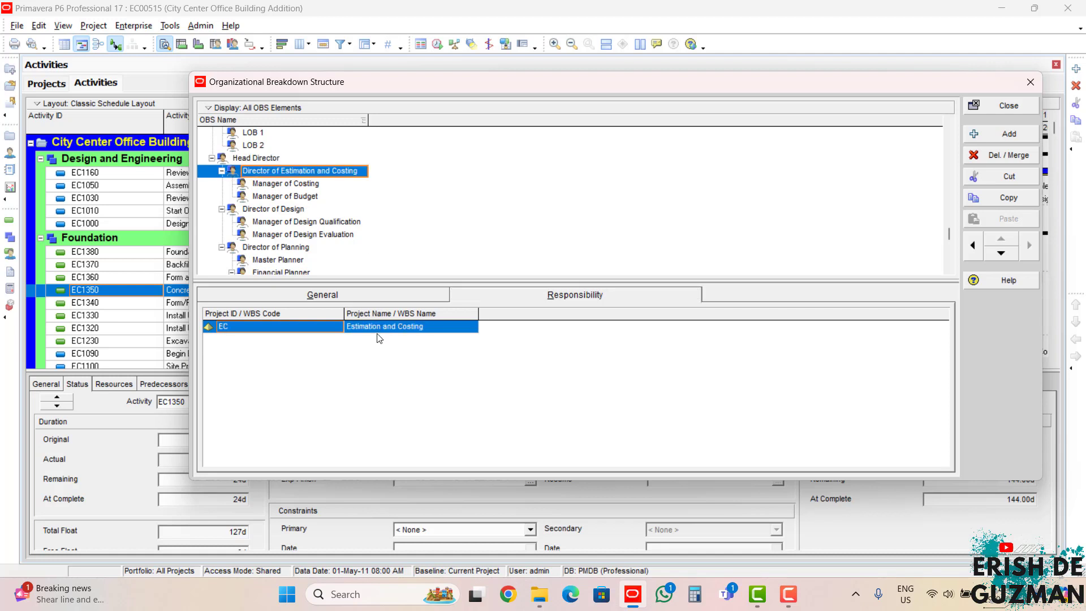
pyautogui.click(279, 184)
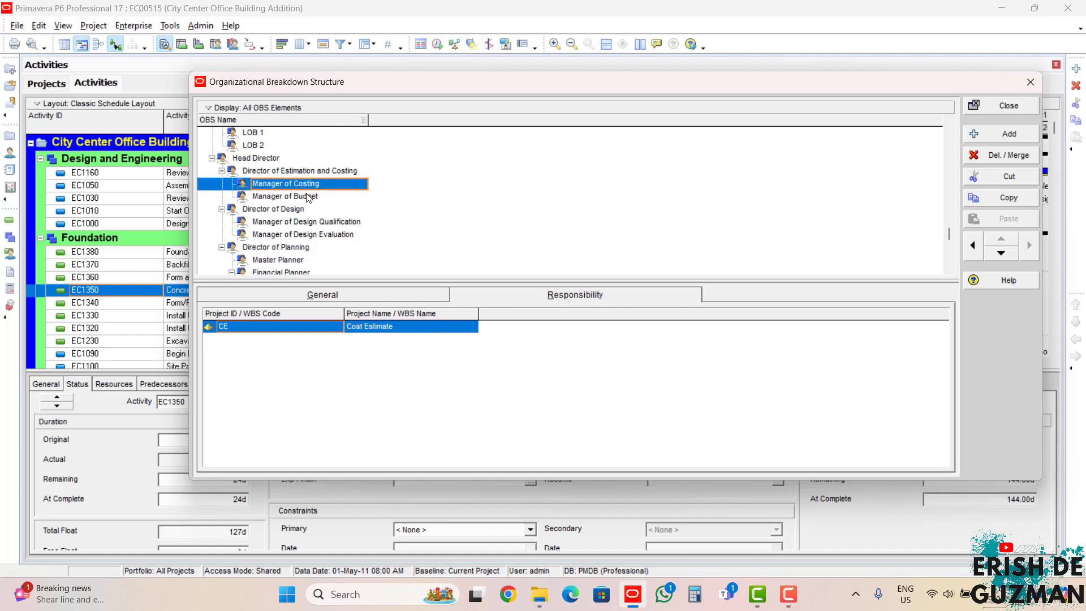
pyautogui.click(312, 199)
pyautogui.click(282, 213)
pyautogui.click(290, 224)
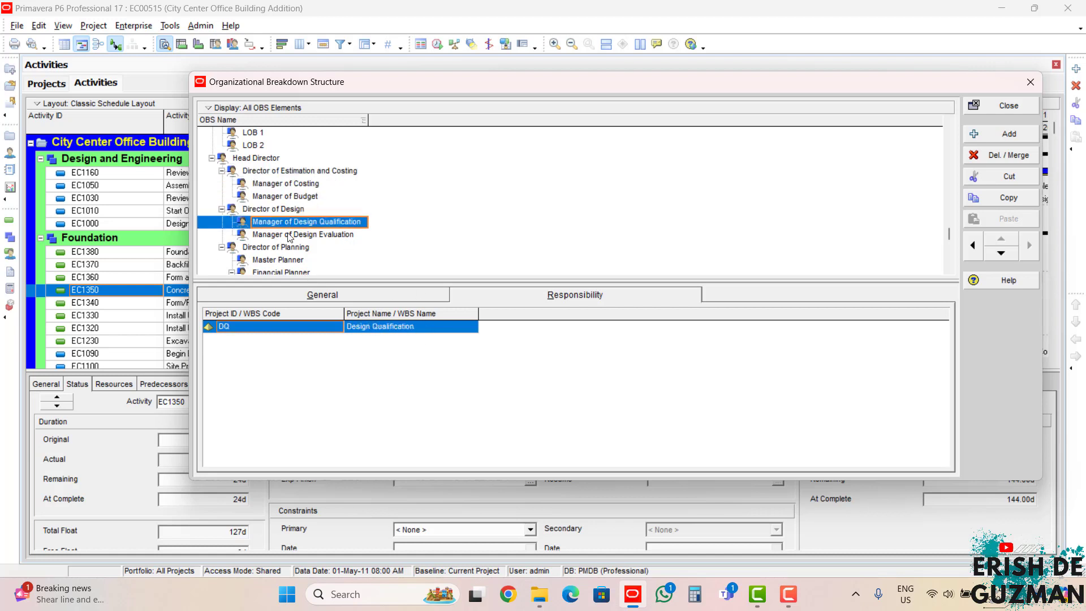